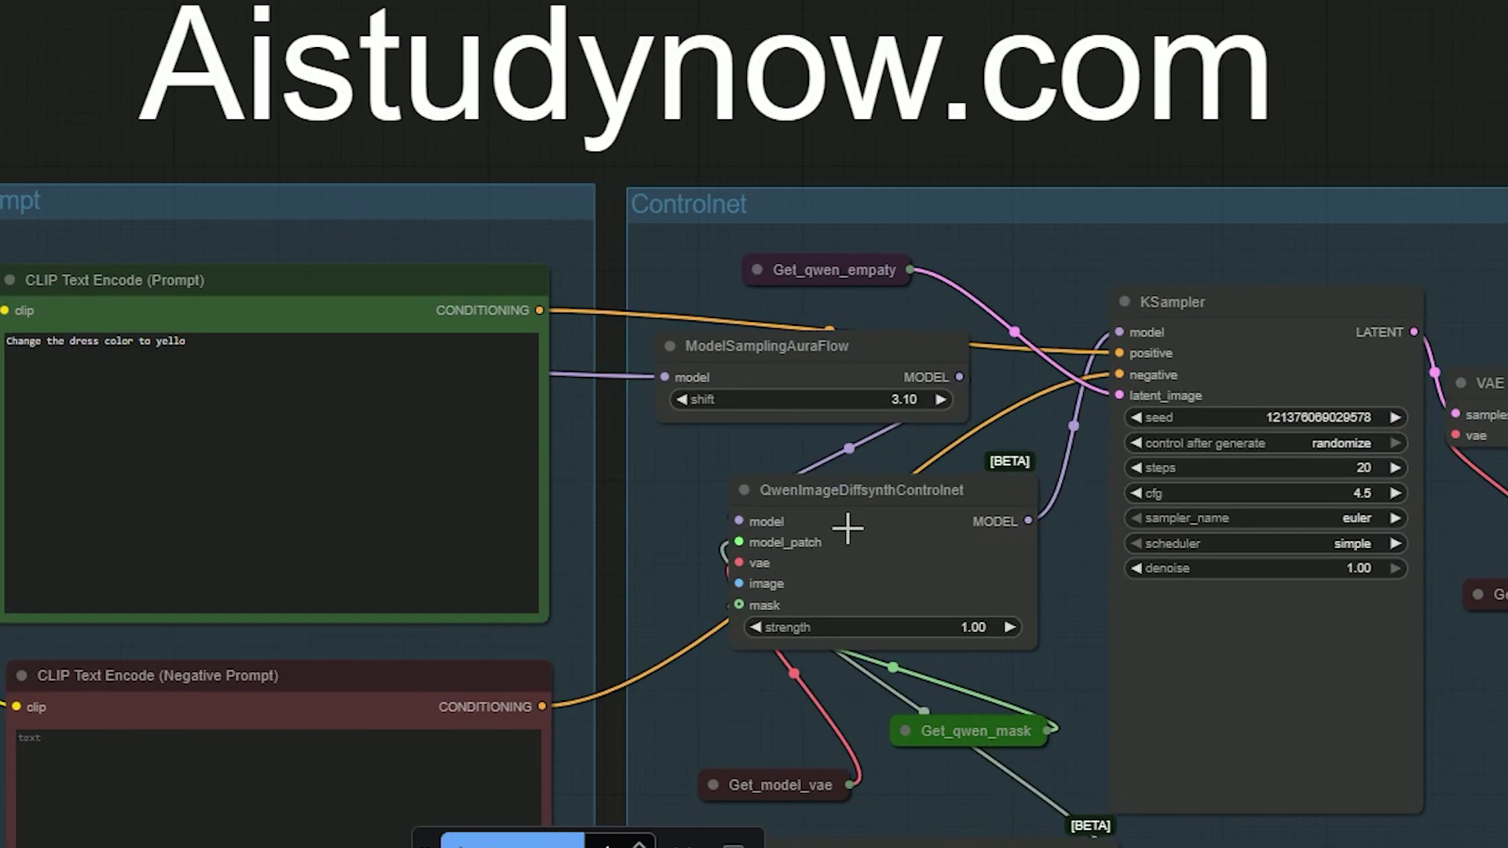
Step: Show the ModelPatchLoader's canny, depth and inpaint diffsynth controlnet file choices
{"action": "left_click_drag", "start_coordinate": [707, 512], "coordinate": [536, 346]}
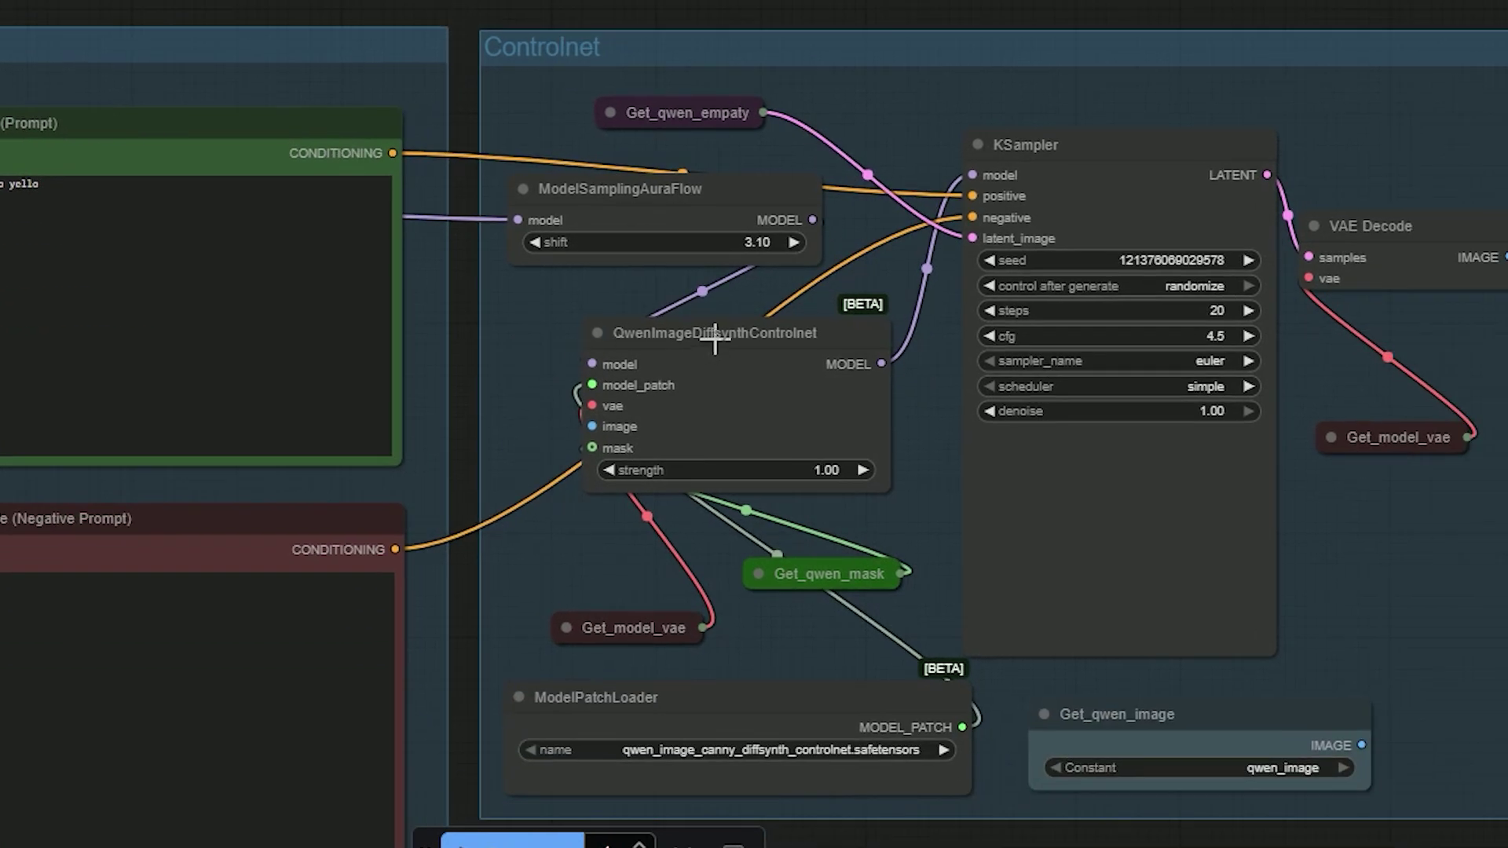
{"action": "scroll", "coordinate": [715, 342], "scroll_direction": "up", "scroll_amount": 3}
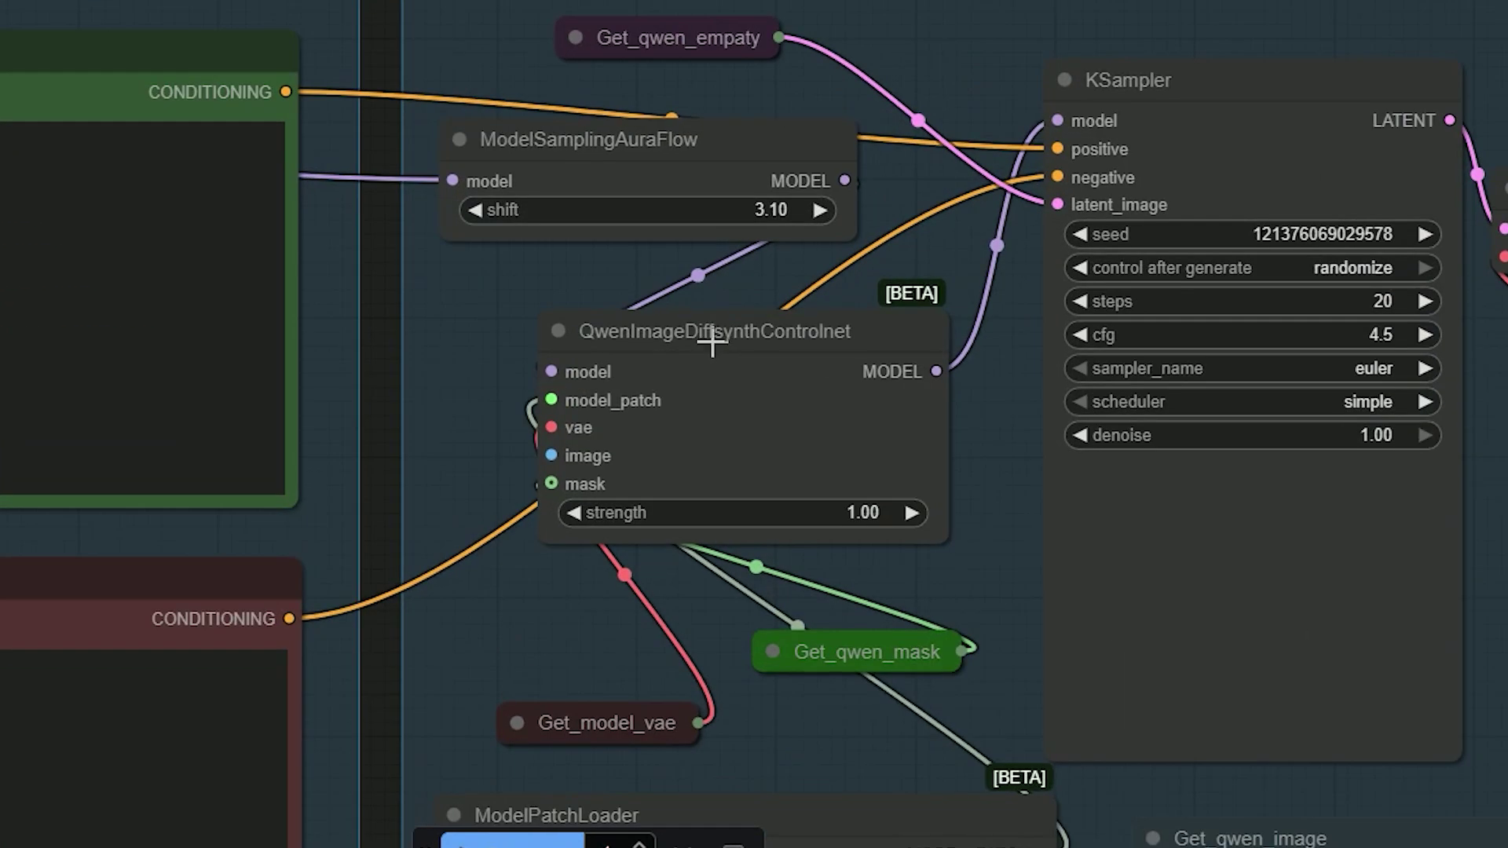
{"action": "left_click_drag", "start_coordinate": [979, 606], "coordinate": [962, 259]}
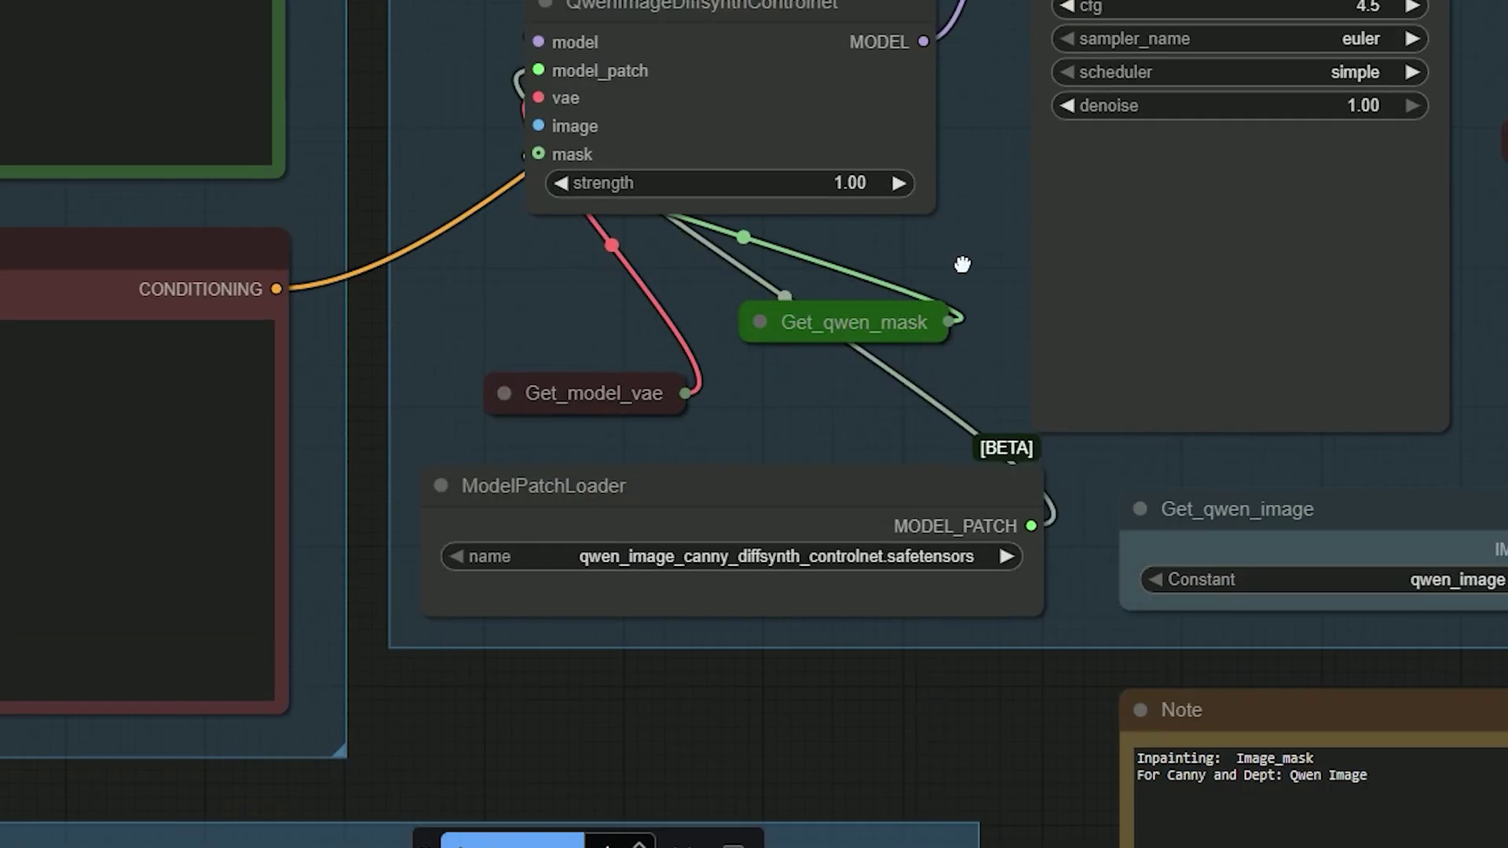
{"action": "left_click_drag", "start_coordinate": [670, 461], "coordinate": [717, 267]}
{"action": "scroll", "coordinate": [627, 337], "scroll_direction": "up", "scroll_amount": 3}
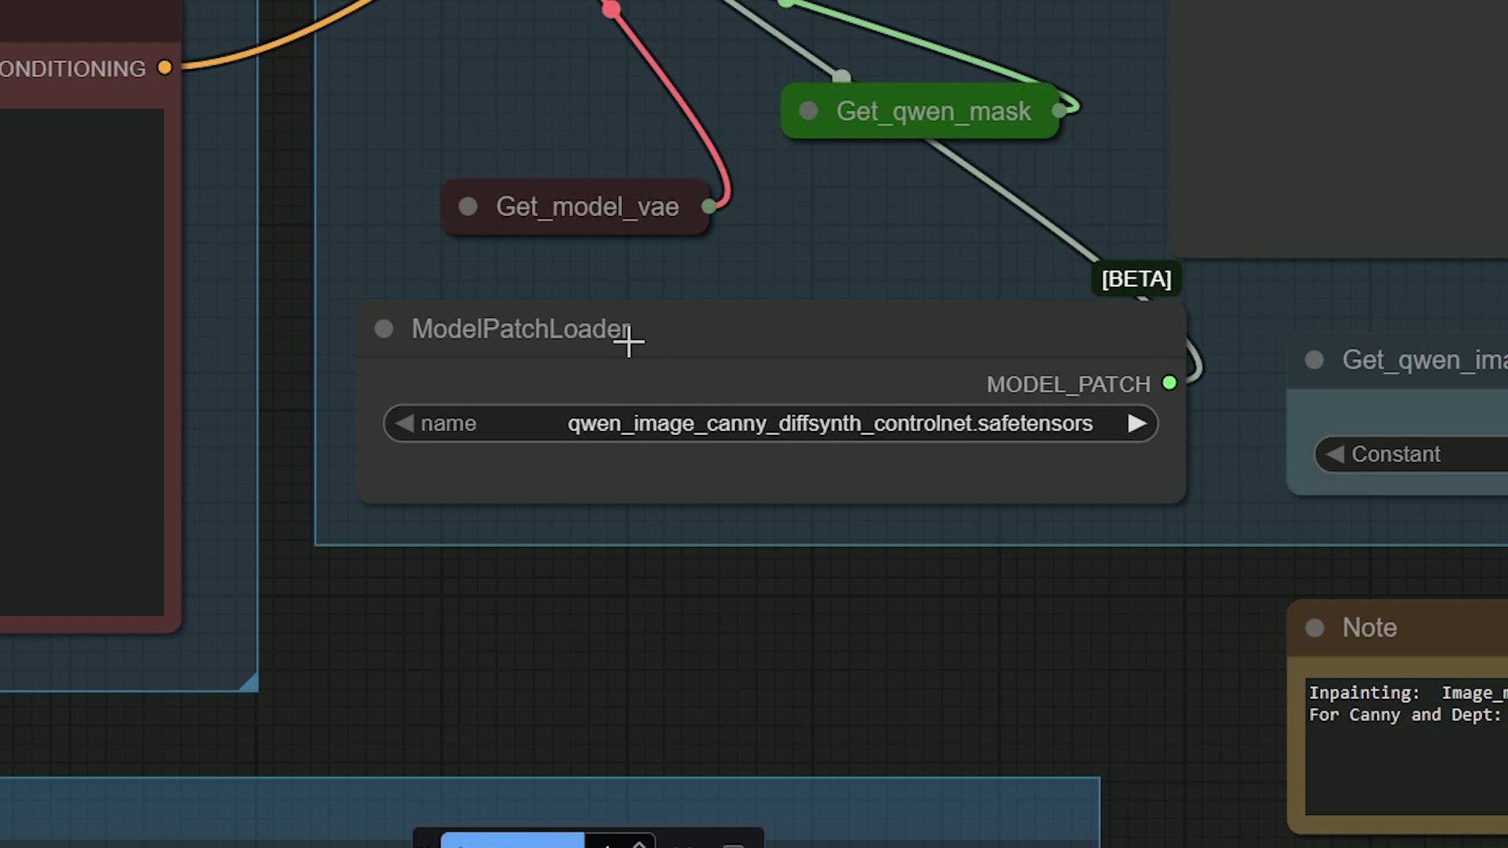
{"action": "left_click", "coordinate": [695, 425]}
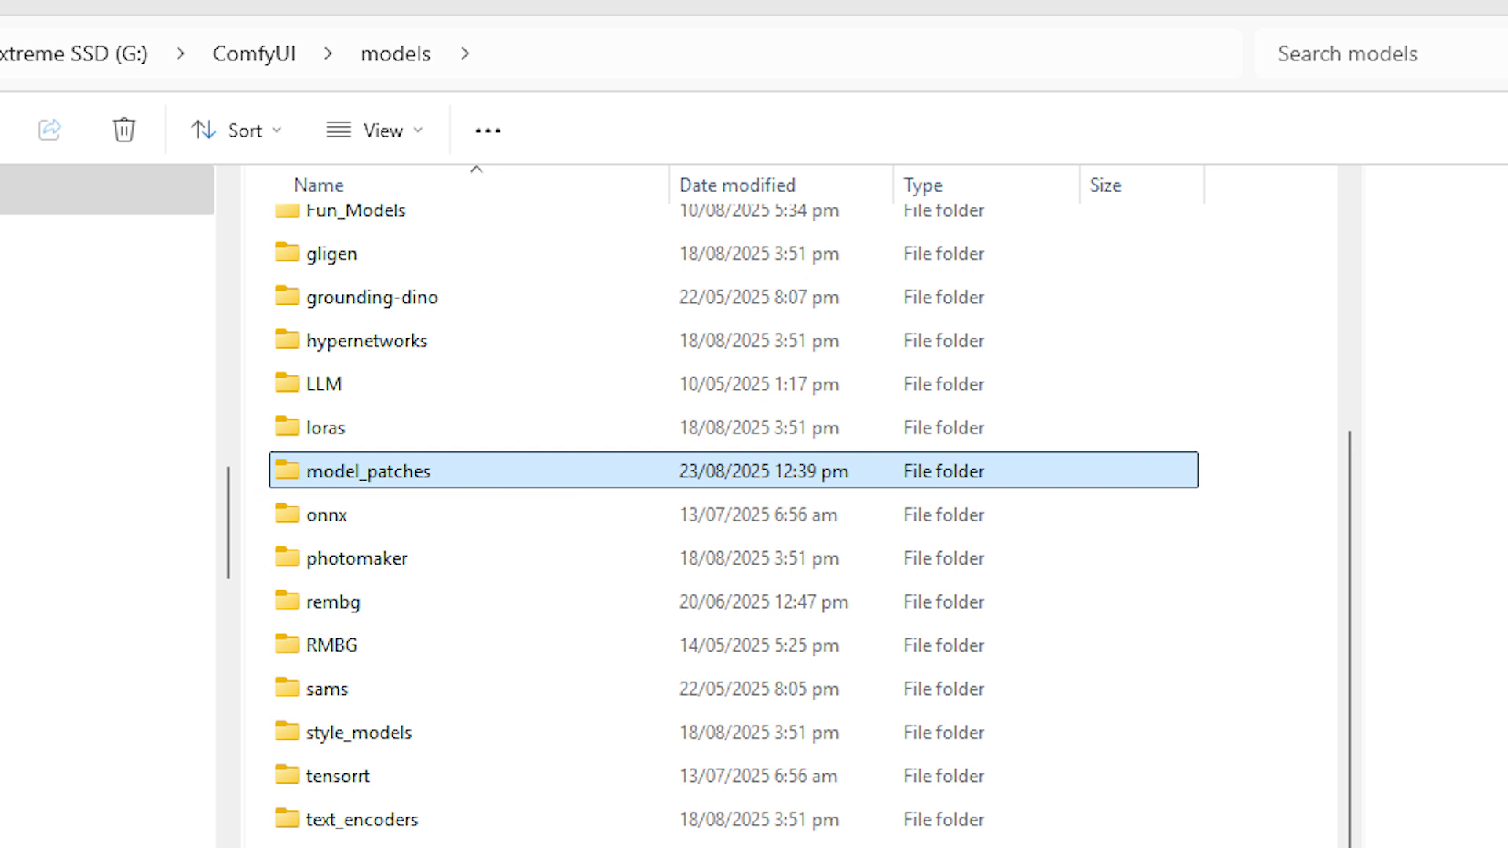
Step: Open the model_patches folder inside ComfyUI's models directory
{"action": "key", "text": "Return"}
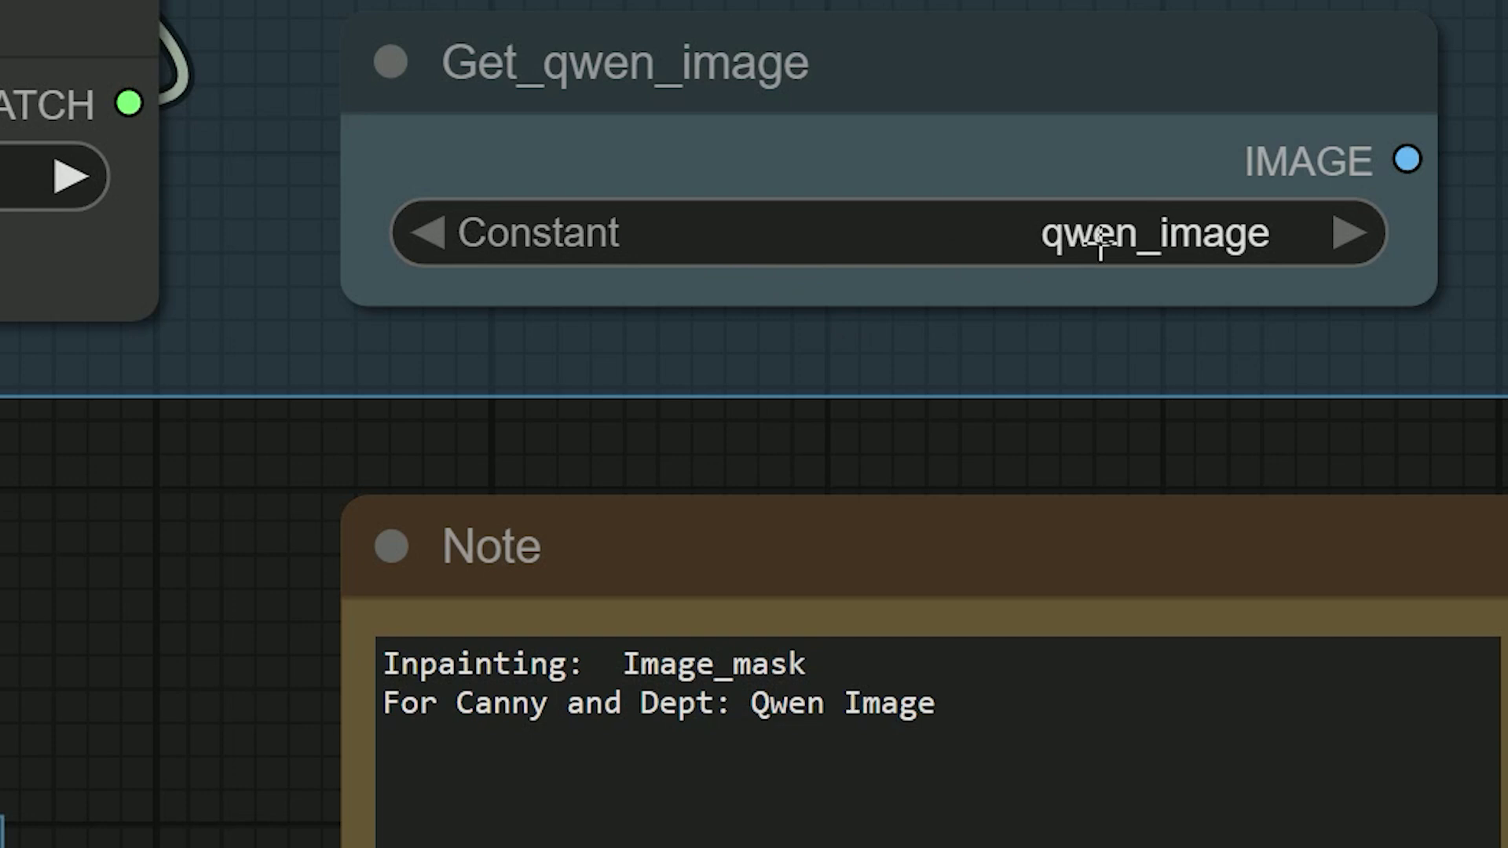
{"action": "left_click", "coordinate": [1422, 570]}
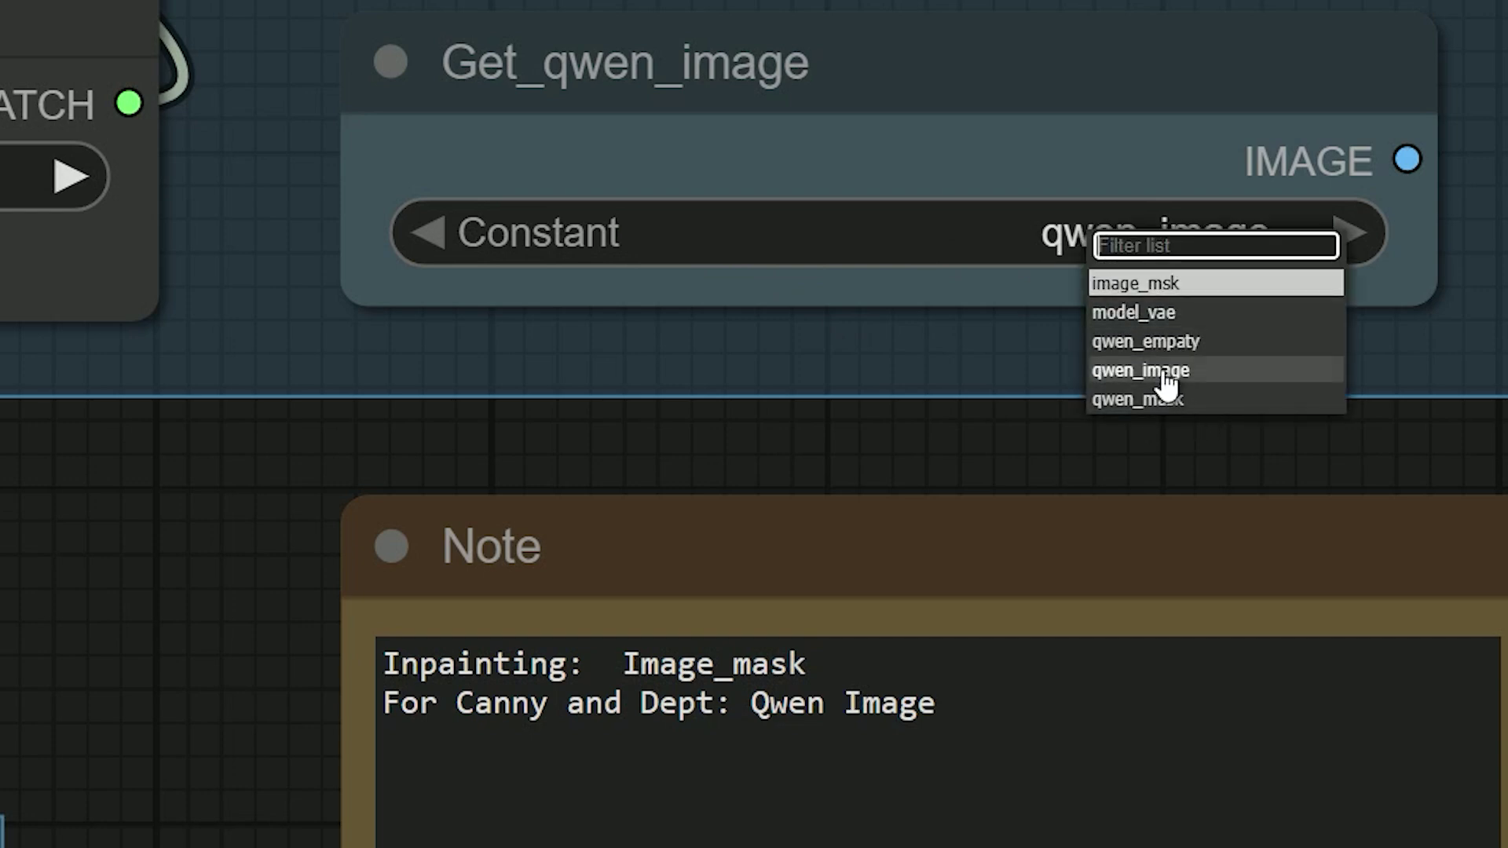
{"action": "left_click", "coordinate": [1158, 289]}
{"action": "left_click", "coordinate": [1194, 233]}
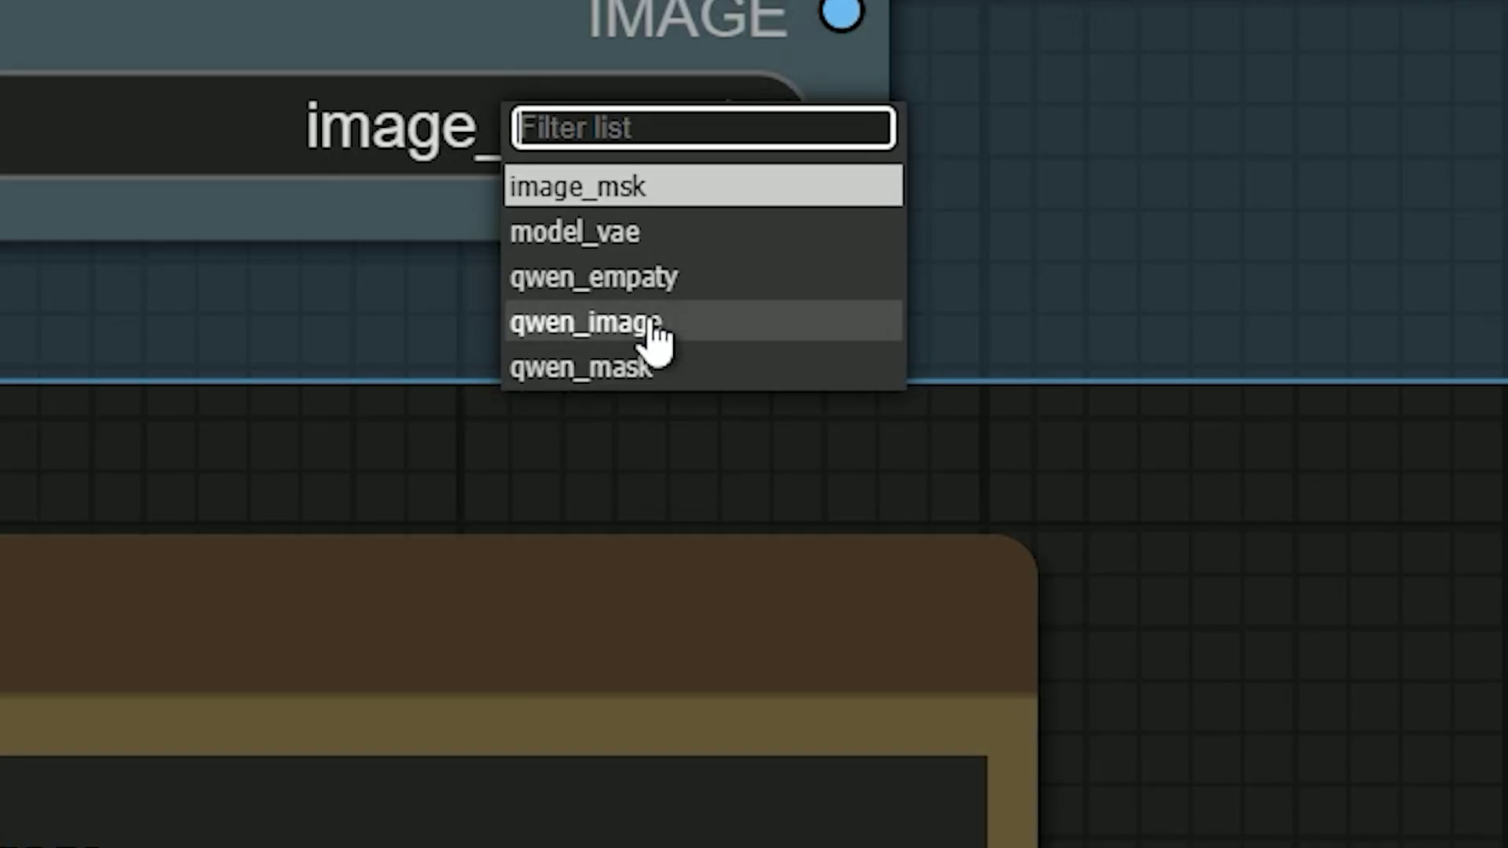
{"action": "left_click", "coordinate": [653, 324]}
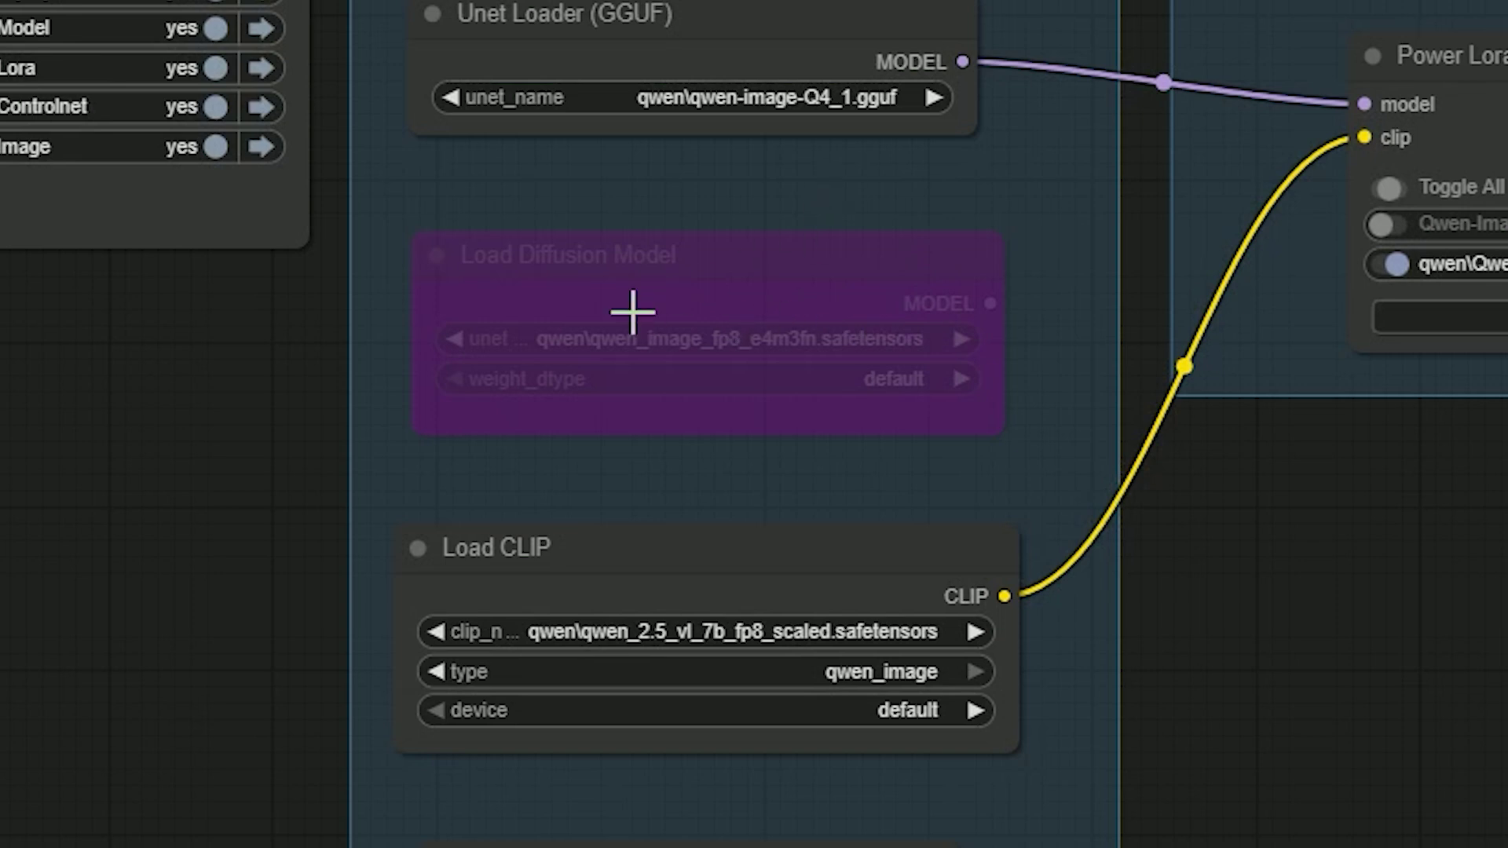
Step: Re-enable the bypassed Load Diffusion Model and view its available diffusion model files
{"action": "left_click", "coordinate": [632, 339]}
{"action": "left_click", "coordinate": [519, 379]}
{"action": "left_click", "coordinate": [436, 405]}
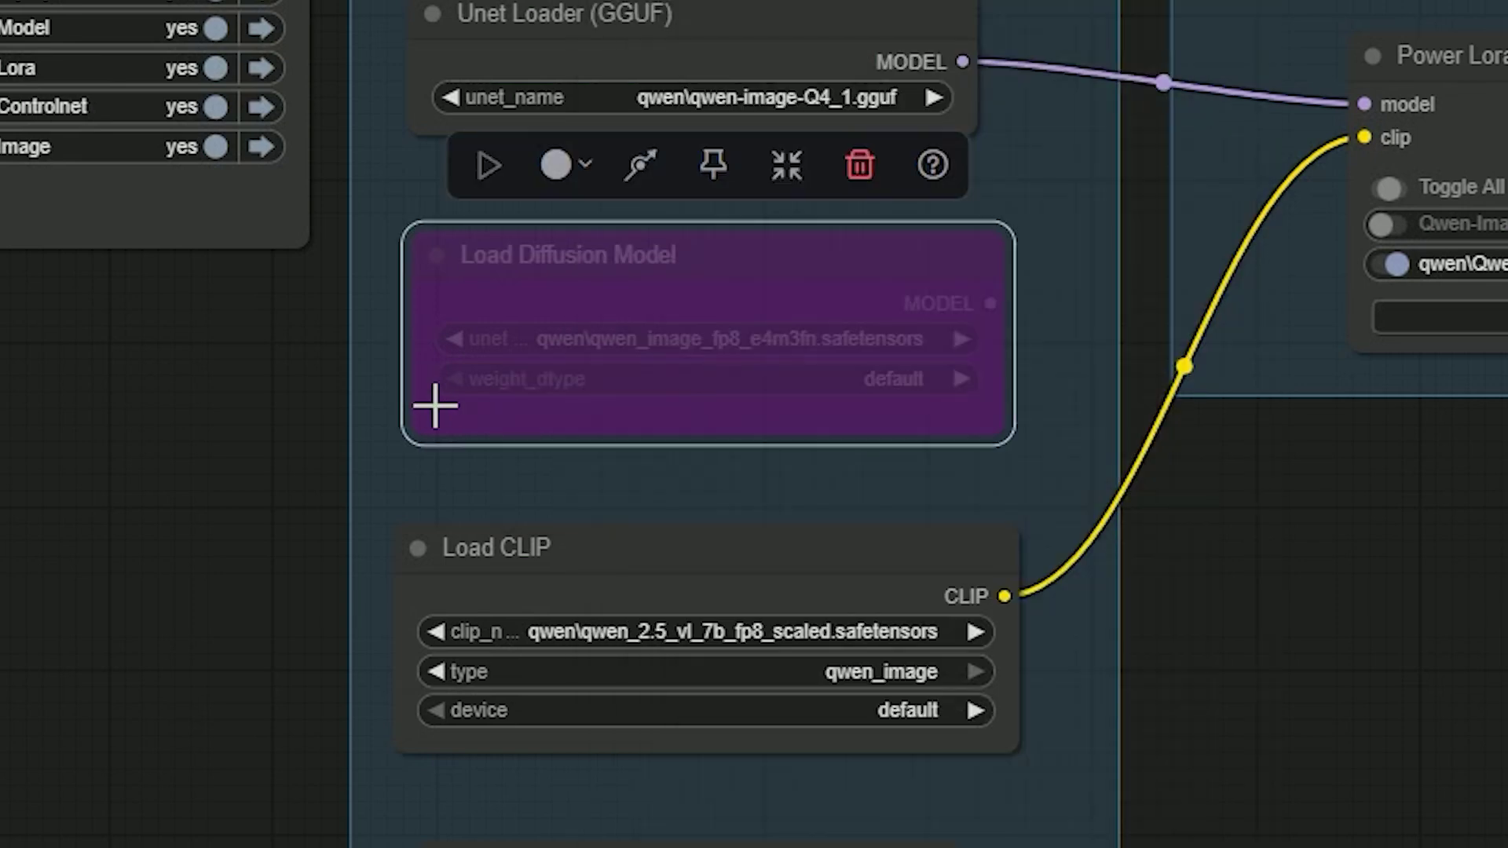
{"action": "key", "text": "ctrl+b"}
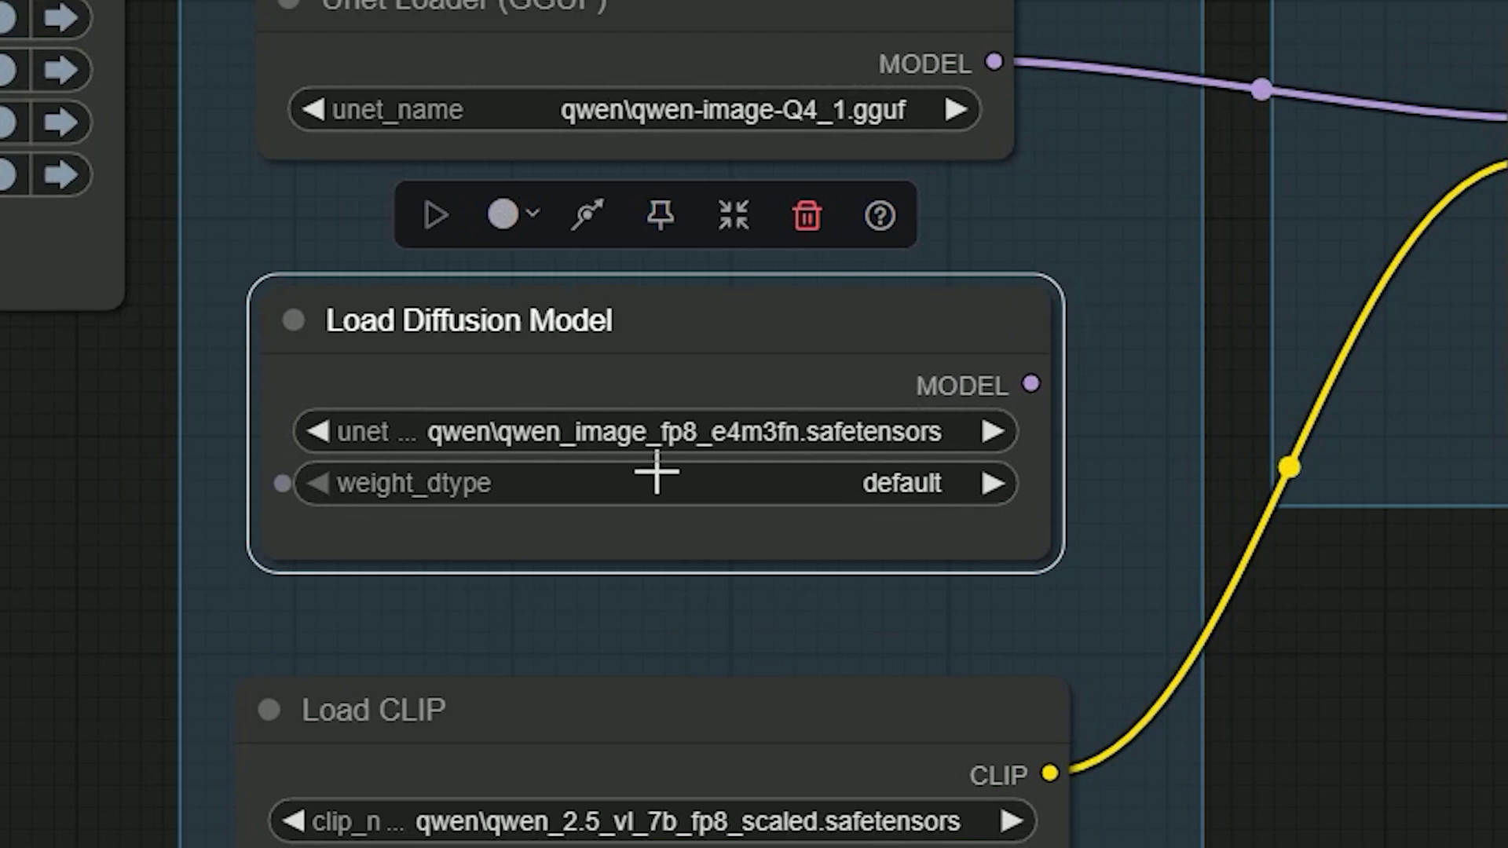
{"action": "left_click", "coordinate": [663, 434]}
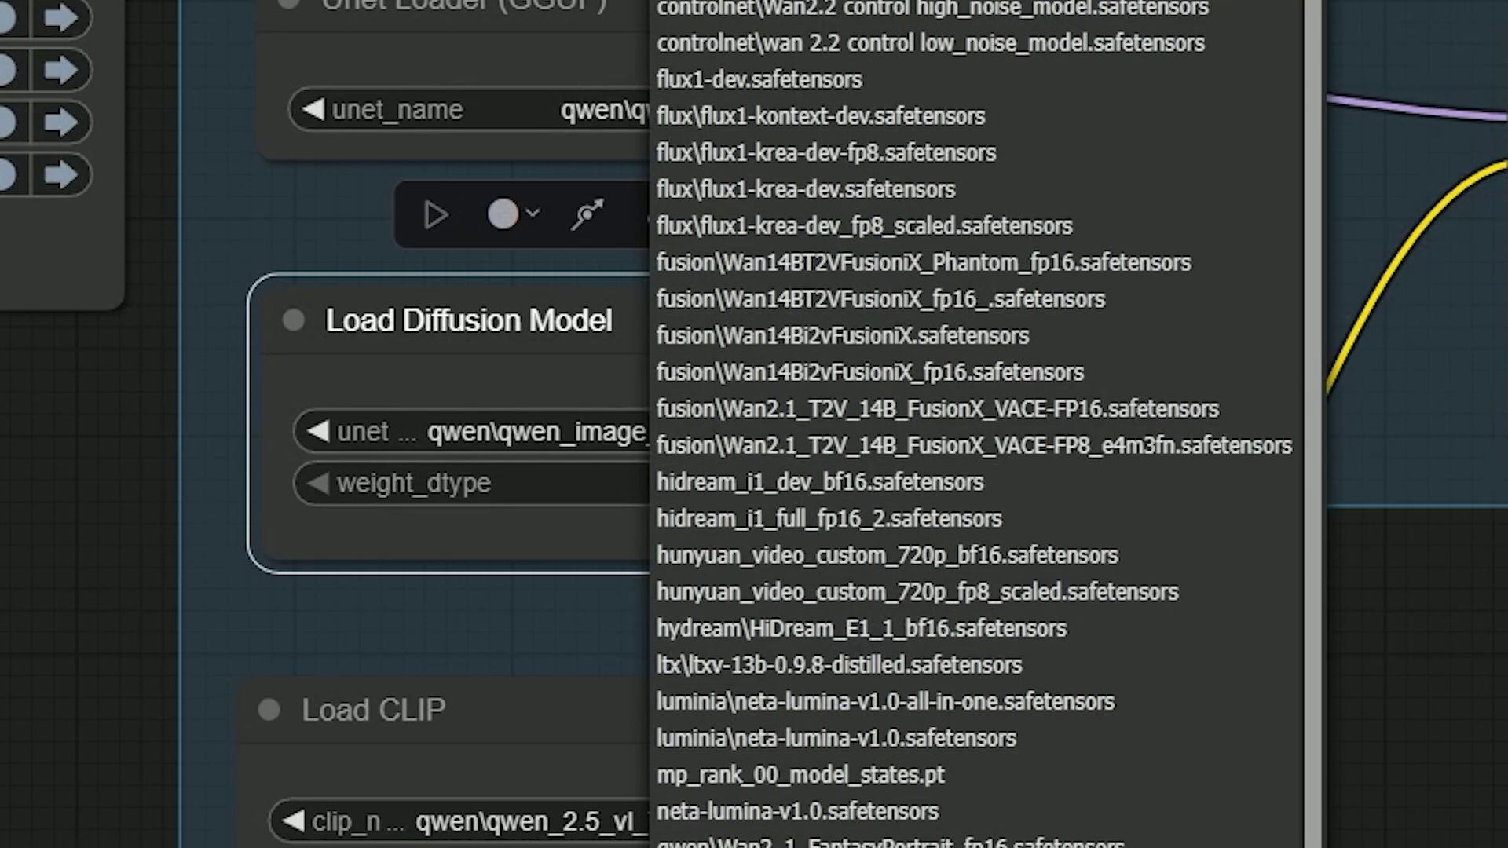
Step: Bypass the Unet Loader (GGUF) and switch the 4-step Lightning LoRA off and back on
{"action": "left_click", "coordinate": [617, 19]}
{"action": "key", "text": "ctrl+b"}
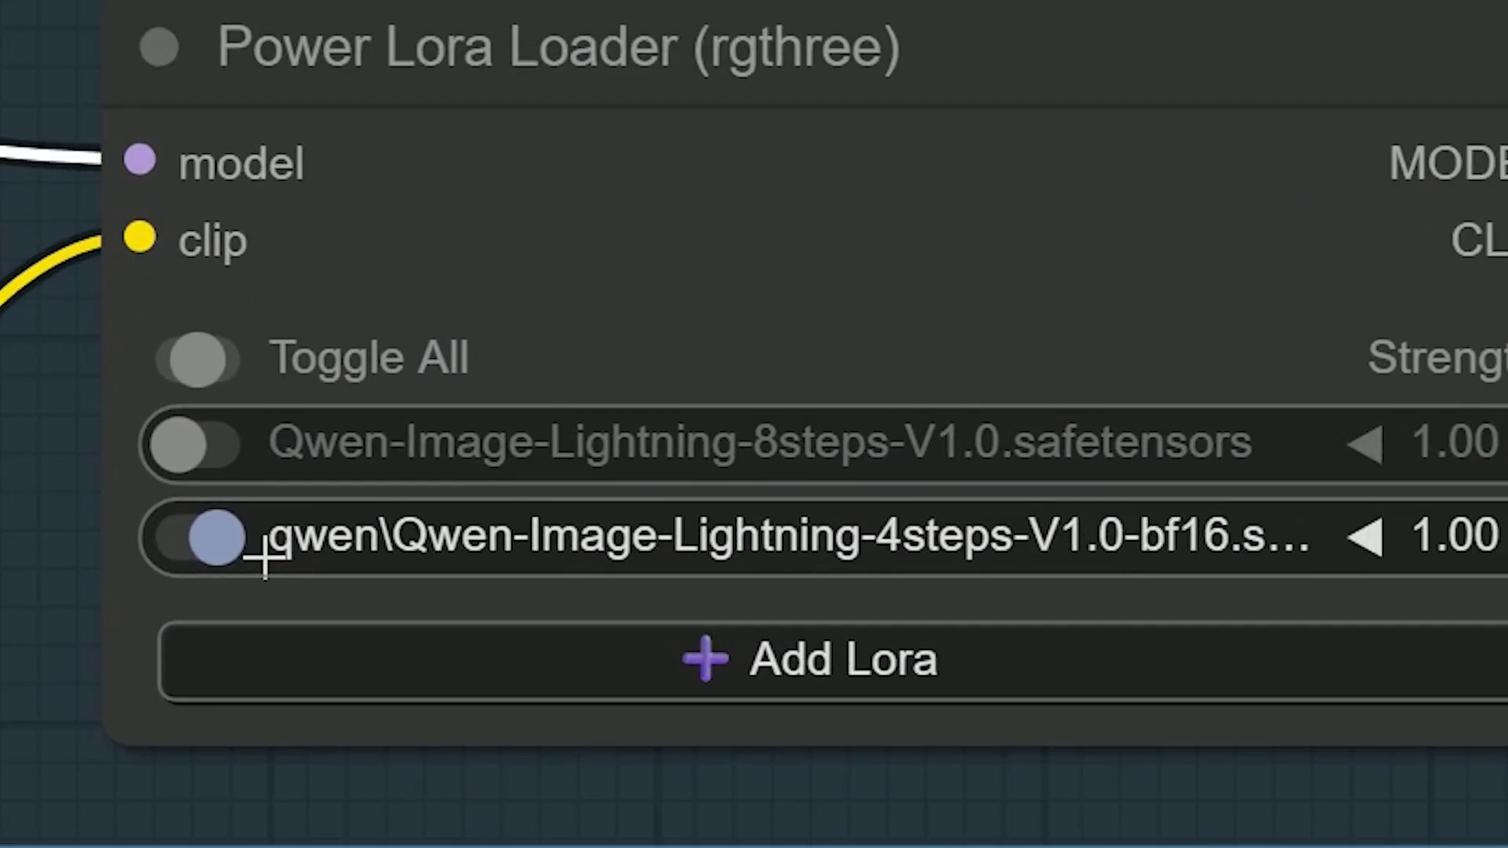
{"action": "left_click", "coordinate": [310, 528]}
{"action": "left_click", "coordinate": [210, 556]}
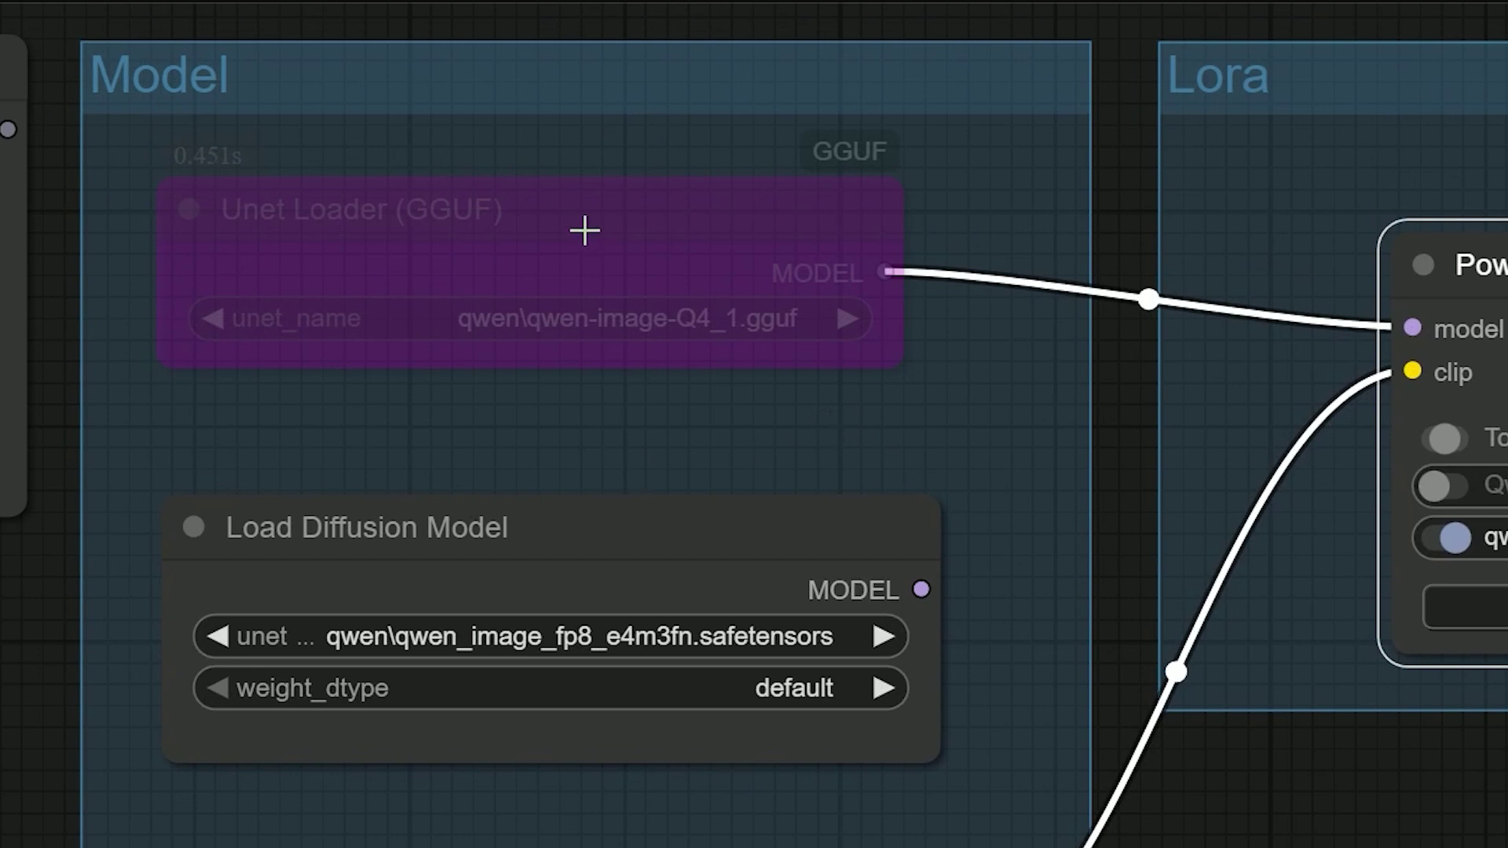
Step: Reactivate the Q4 GGUF Unet Loader, bypass Load Diffusion Model, and rewire MODEL into Power Lora Loader
{"action": "left_click", "coordinate": [585, 230]}
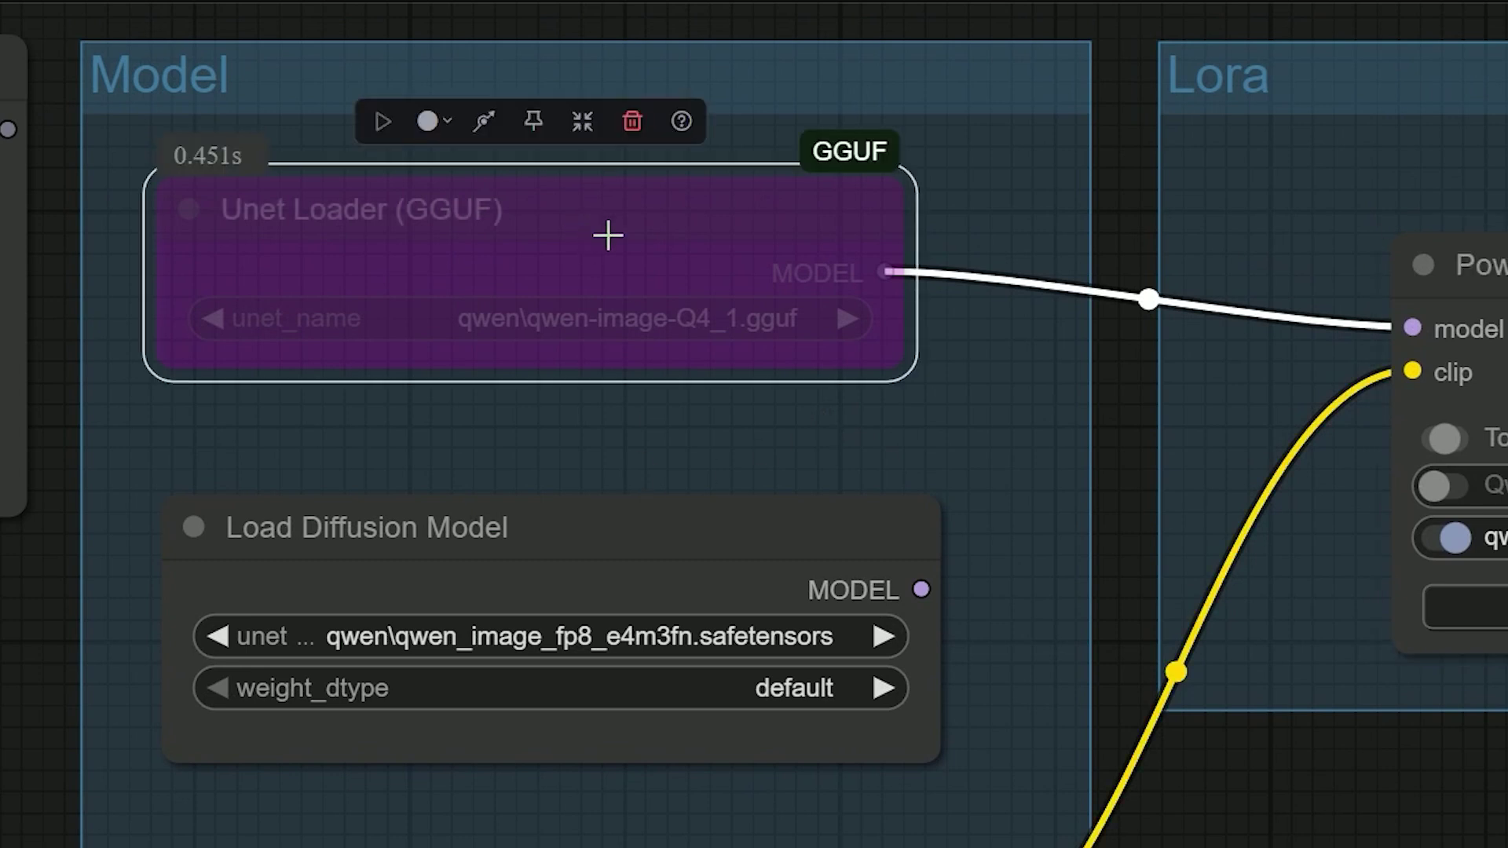
{"action": "key", "text": "ctrl+b"}
{"action": "mouse_move", "coordinate": [1411, 326]}
{"action": "left_mouse_down"}
{"action": "mouse_move", "coordinate": [872, 295]}
{"action": "mouse_move", "coordinate": [1412, 327]}
{"action": "left_mouse_up"}
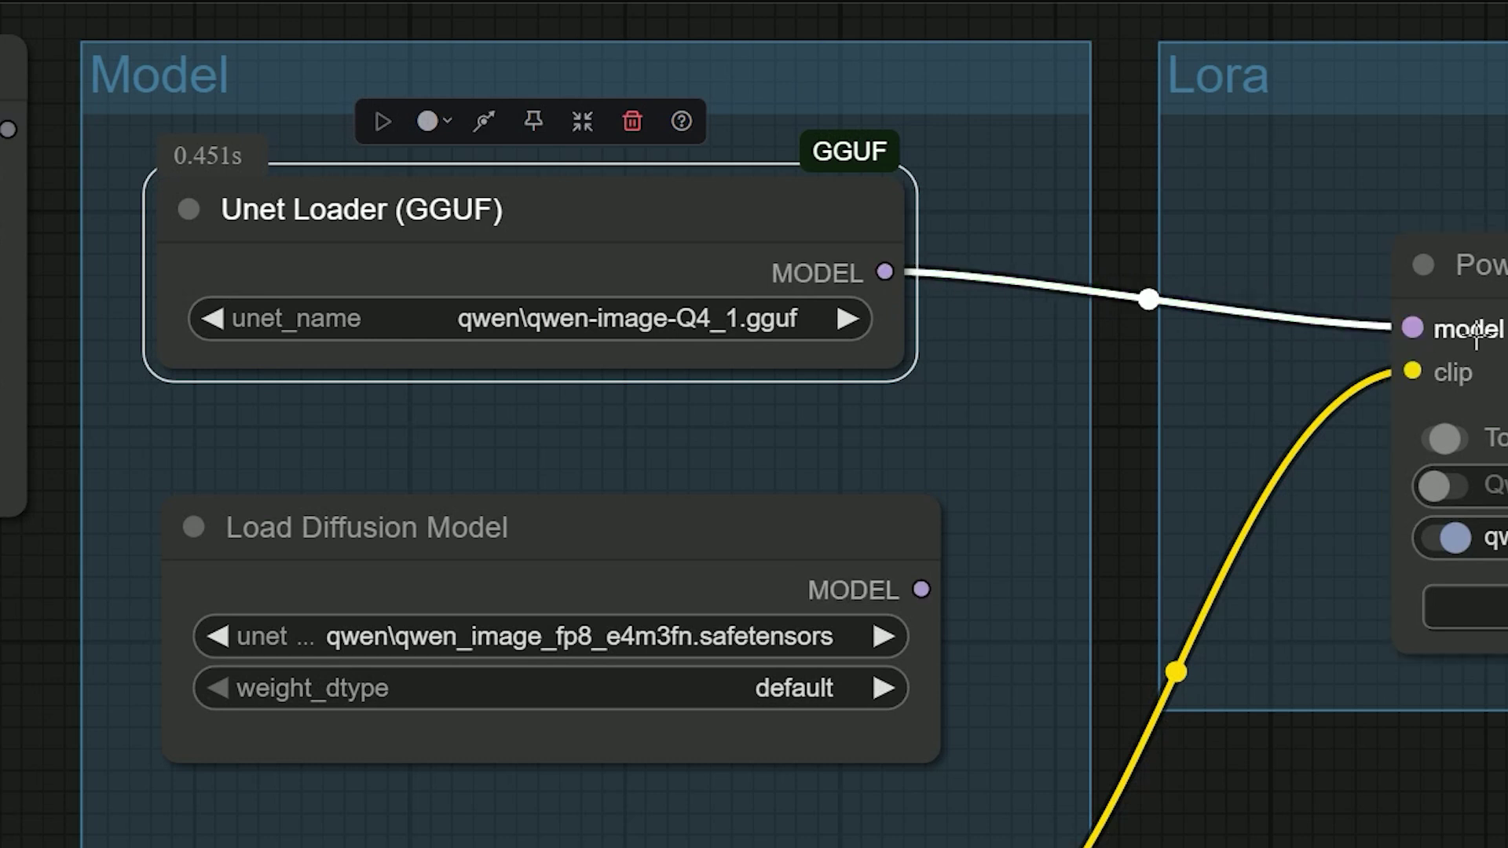
{"action": "left_click", "coordinate": [731, 505]}
{"action": "key", "text": "ctrl+b"}
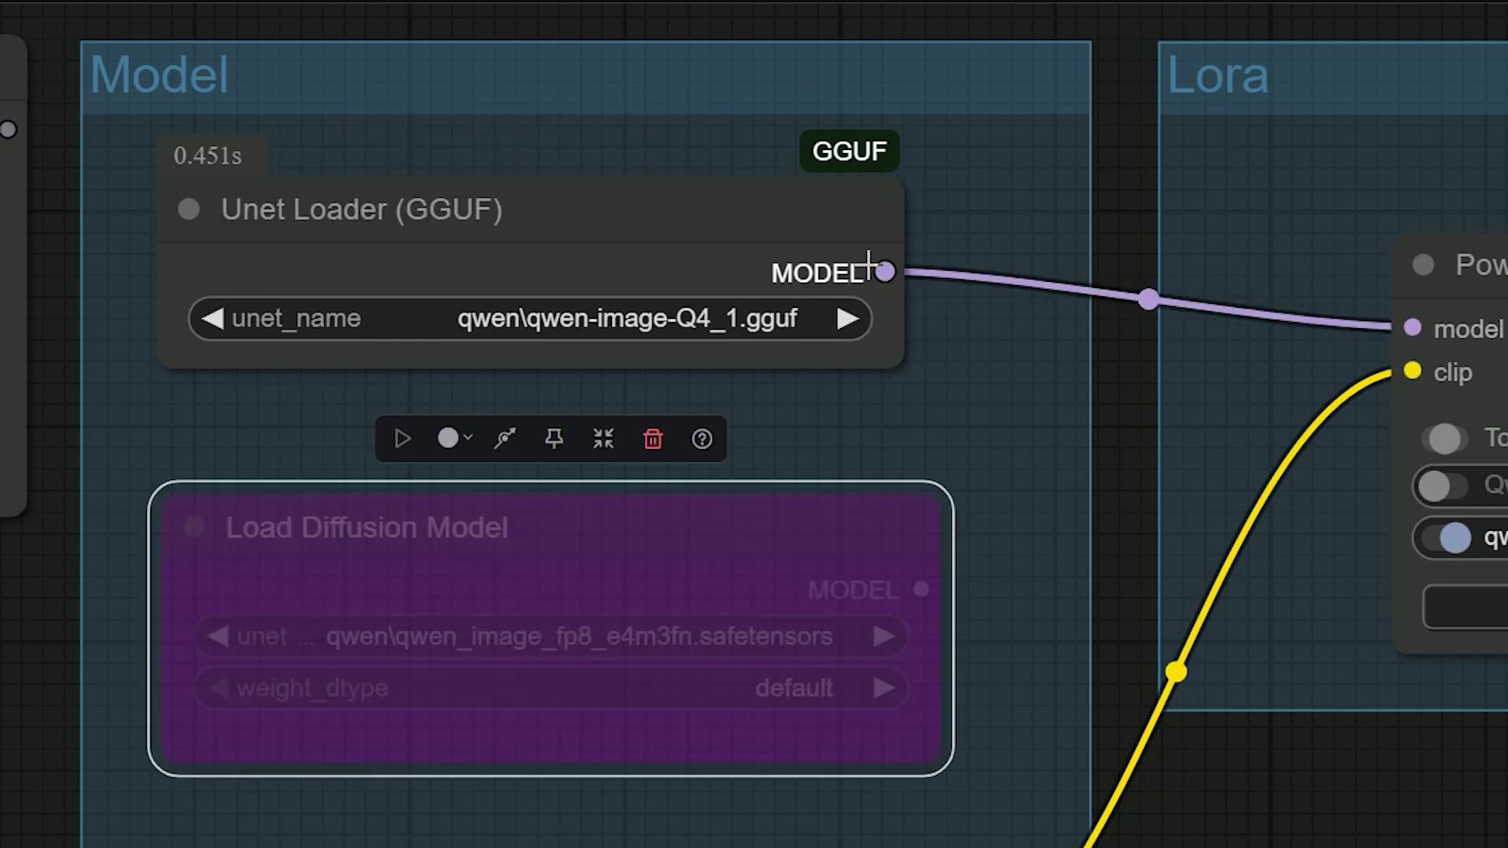
{"action": "scroll", "coordinate": [1043, 623], "scroll_direction": "down", "scroll_amount": 3}
{"action": "left_click_drag", "start_coordinate": [1195, 535], "coordinate": [849, 802]}
{"action": "scroll", "coordinate": [782, 384], "scroll_direction": "up", "scroll_amount": 1}
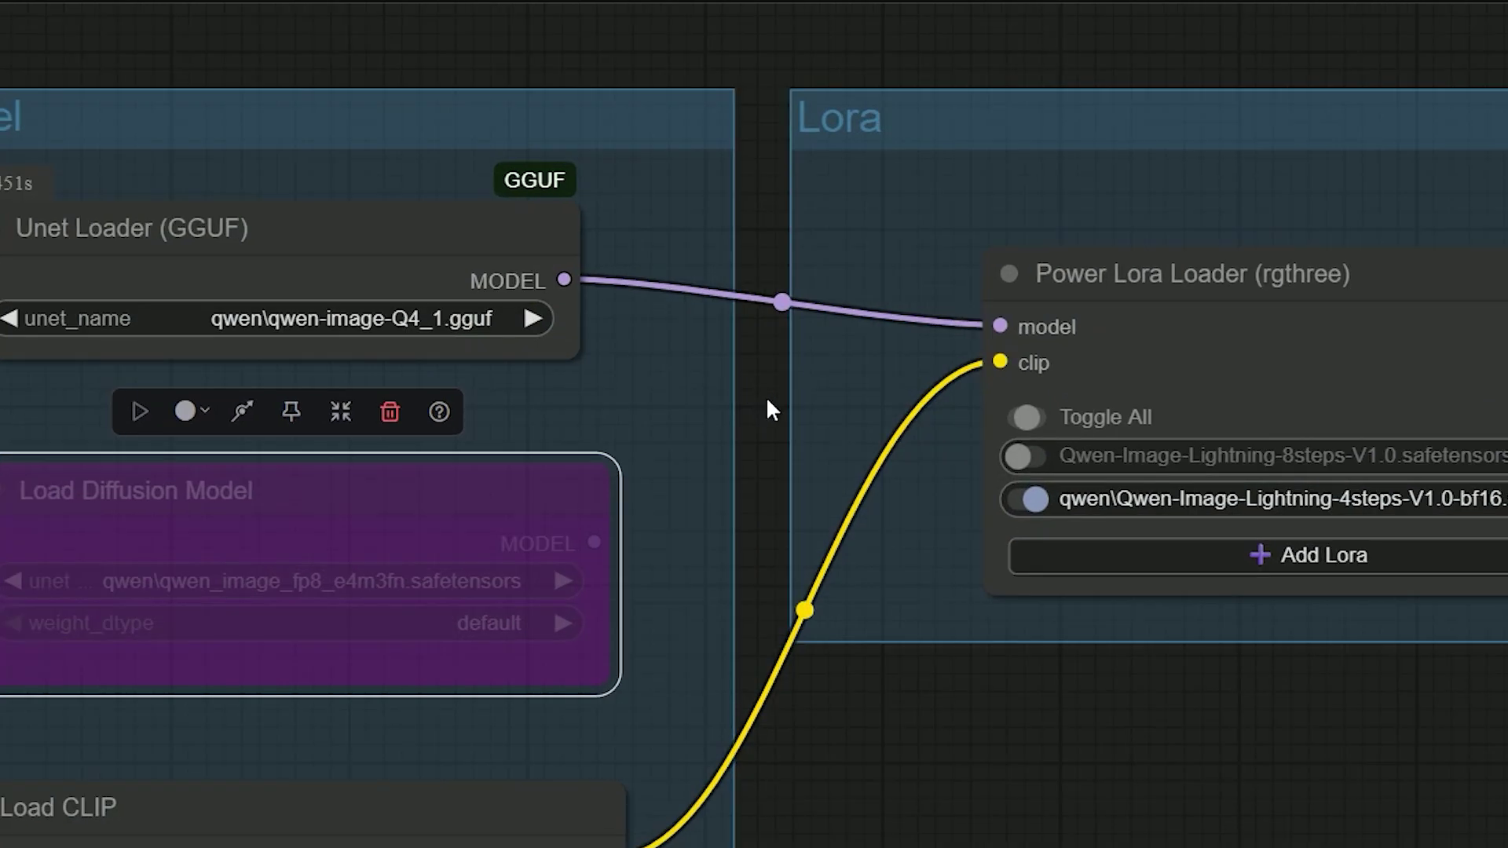
{"action": "left_click_drag", "start_coordinate": [767, 407], "coordinate": [859, 428]}
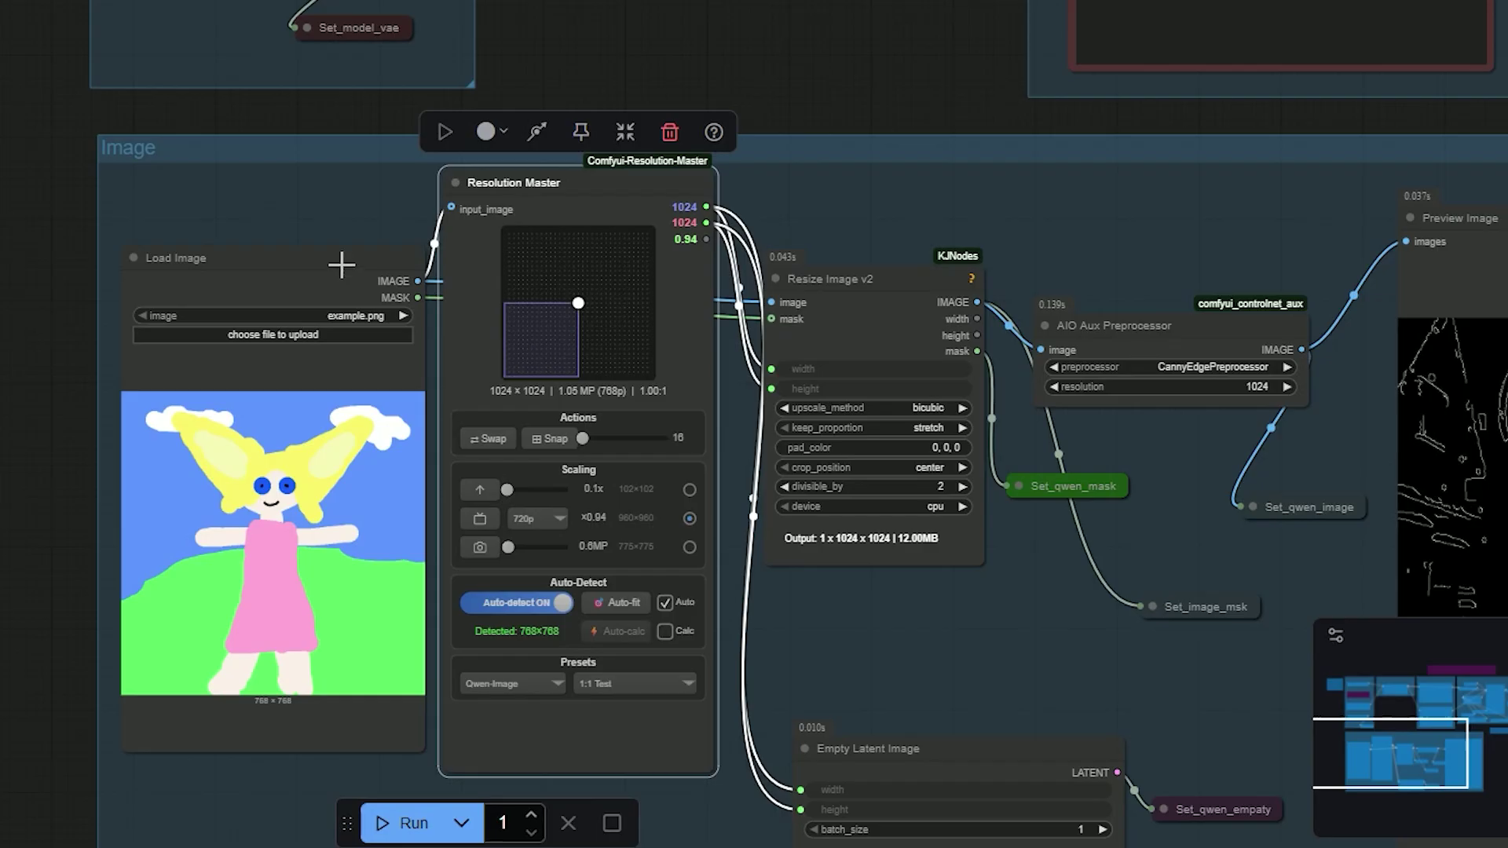
Step: Choose the Qwen-Image 3:2 Landscape preset and swap it to portrait 1056 × 1584
{"action": "left_click_drag", "start_coordinate": [340, 265], "coordinate": [331, 264]}
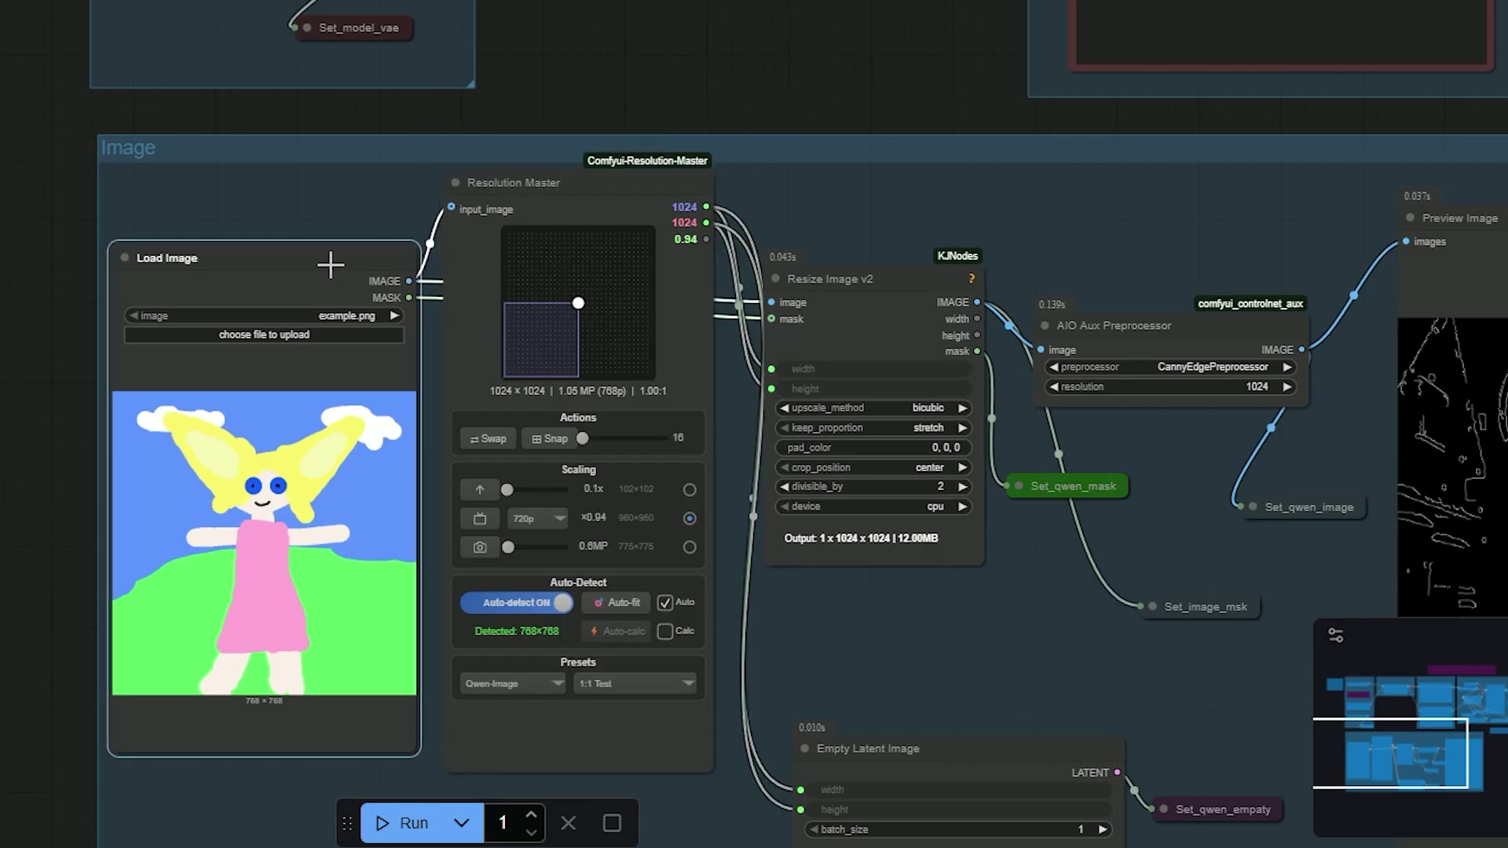
{"action": "scroll", "coordinate": [607, 412], "scroll_direction": "up", "scroll_amount": 1}
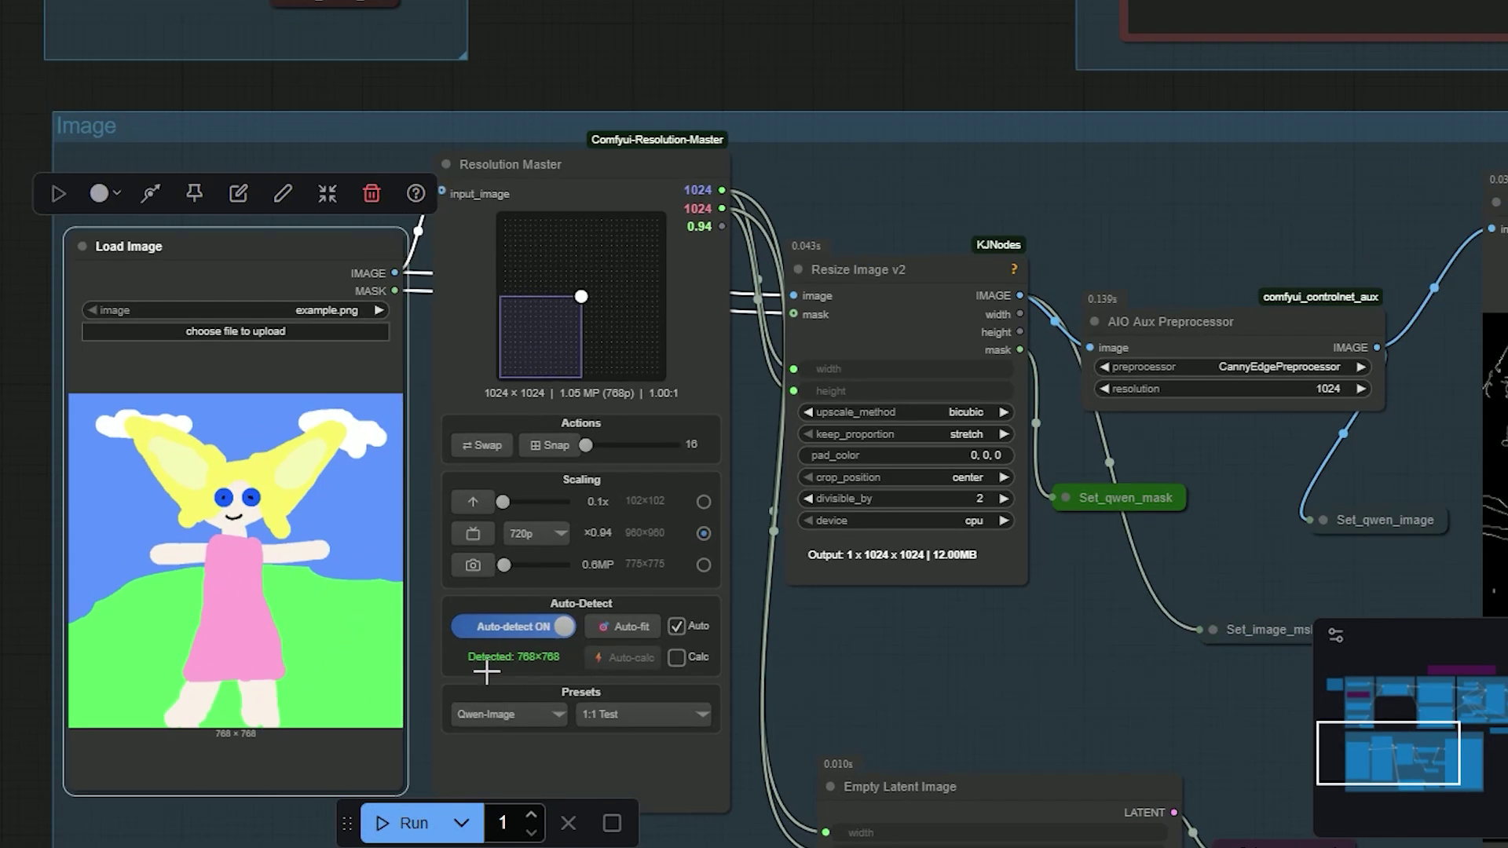
{"action": "scroll", "coordinate": [487, 671], "scroll_direction": "up", "scroll_amount": 4}
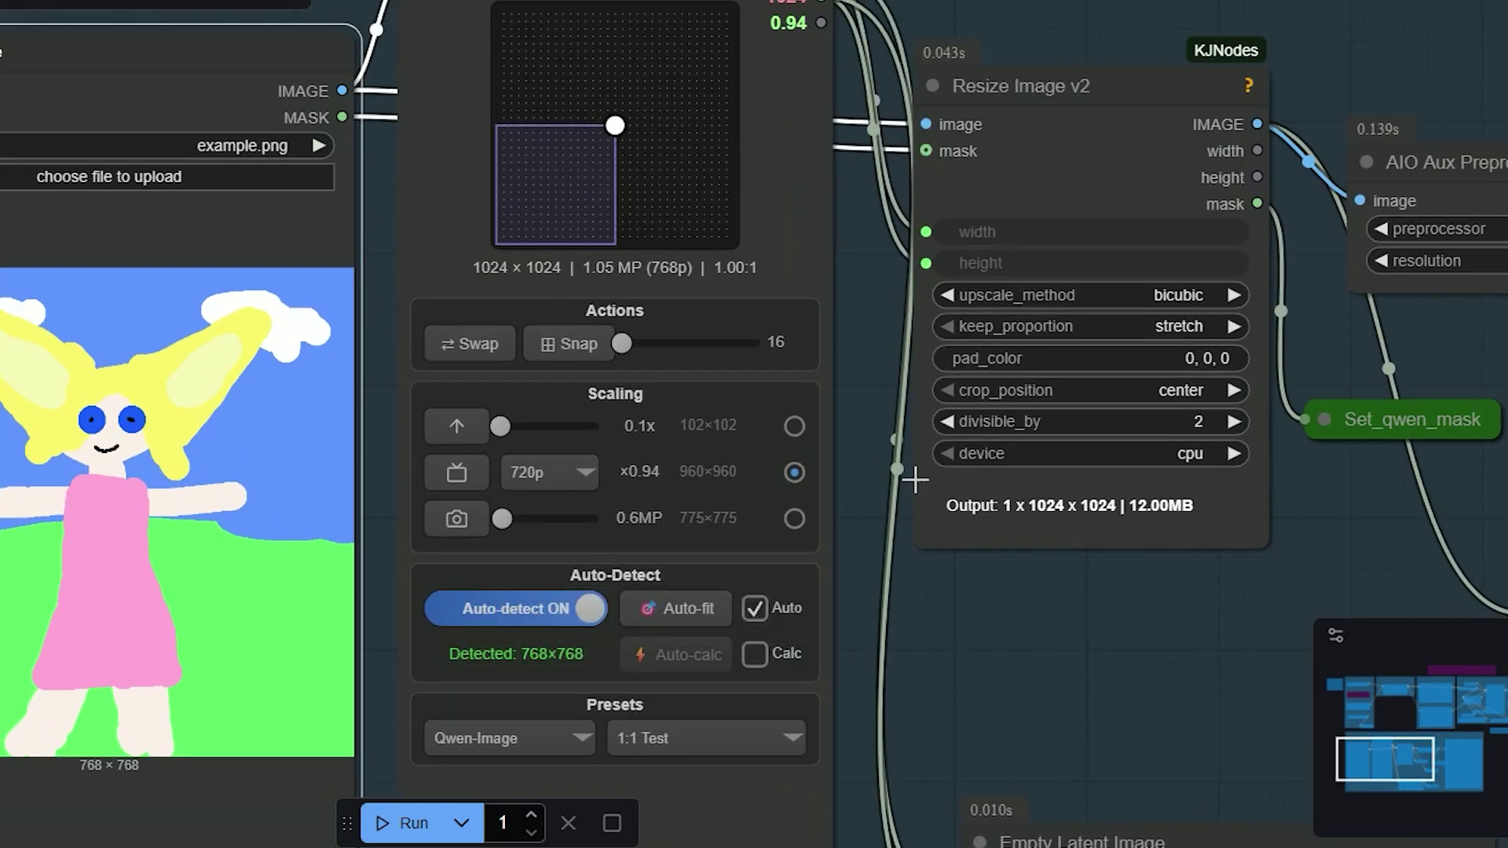
{"action": "scroll", "coordinate": [915, 479], "scroll_direction": "down", "scroll_amount": 2}
{"action": "left_click_drag", "start_coordinate": [878, 449], "coordinate": [807, 460]}
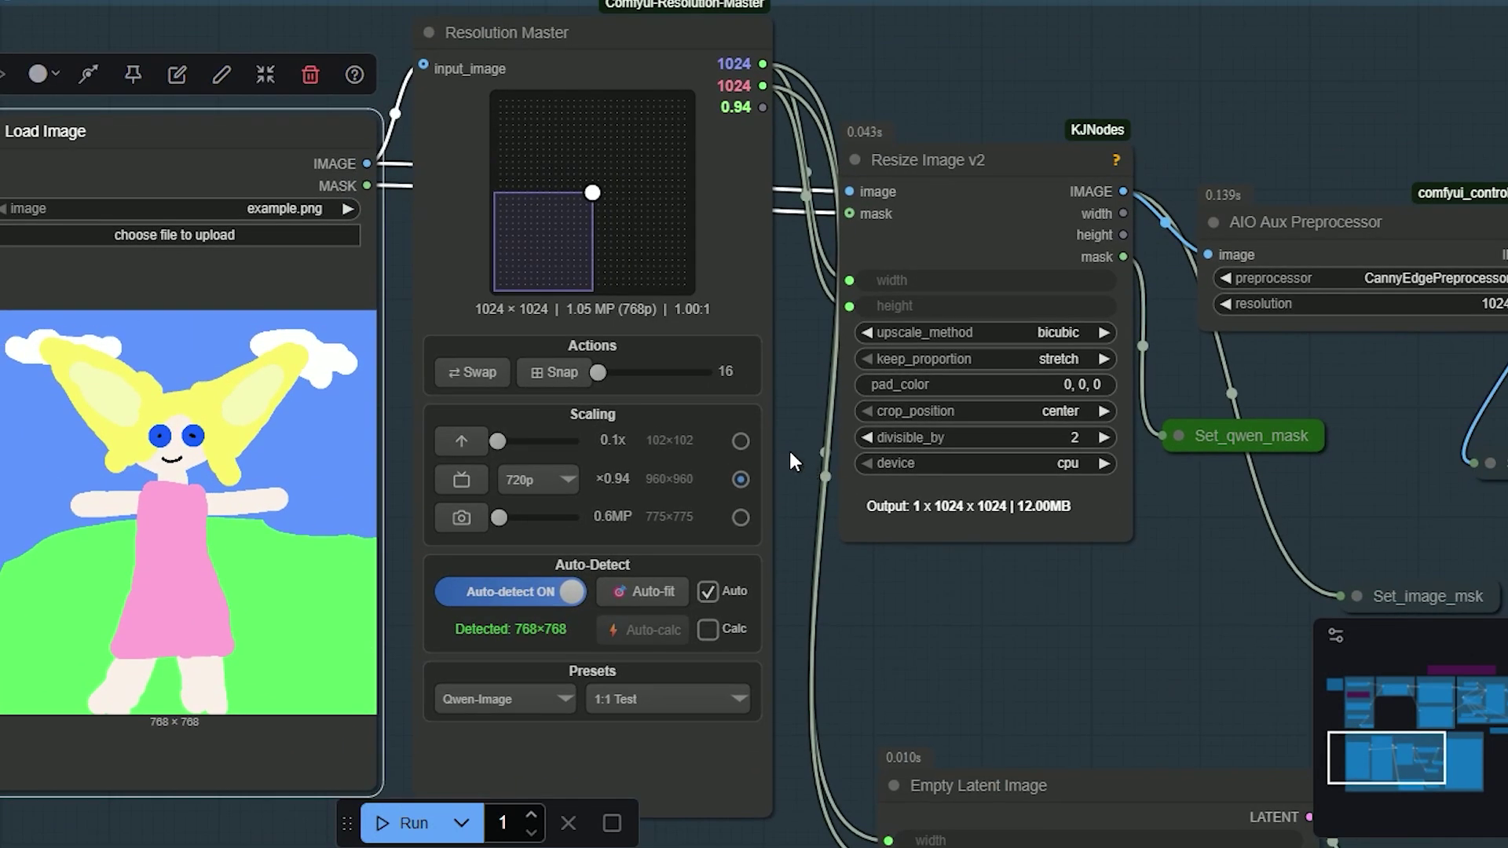
{"action": "left_click", "coordinate": [542, 699]}
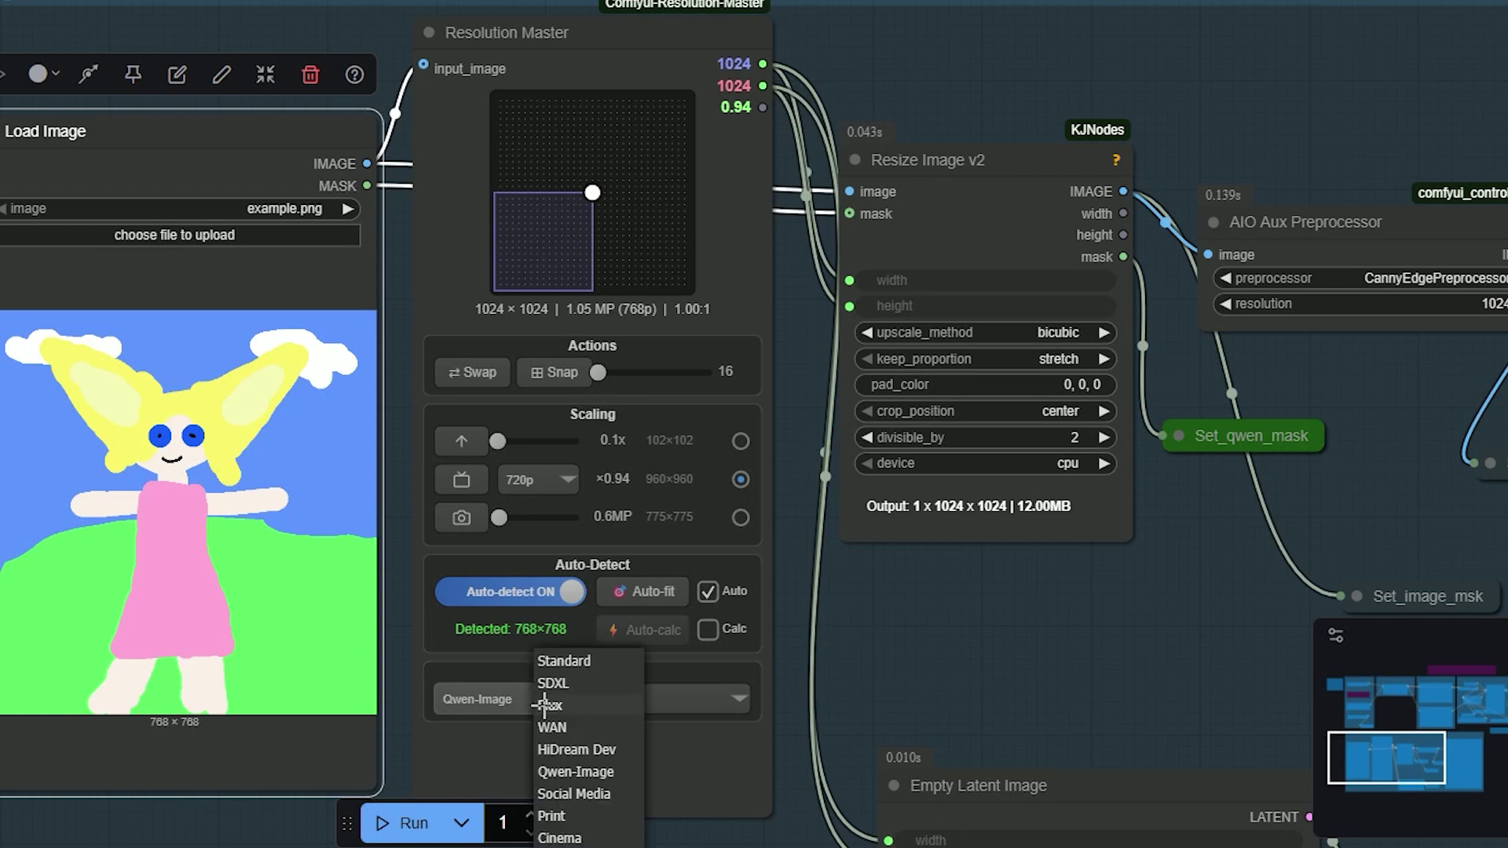
{"action": "left_click", "coordinate": [583, 774]}
{"action": "left_click", "coordinate": [608, 699]}
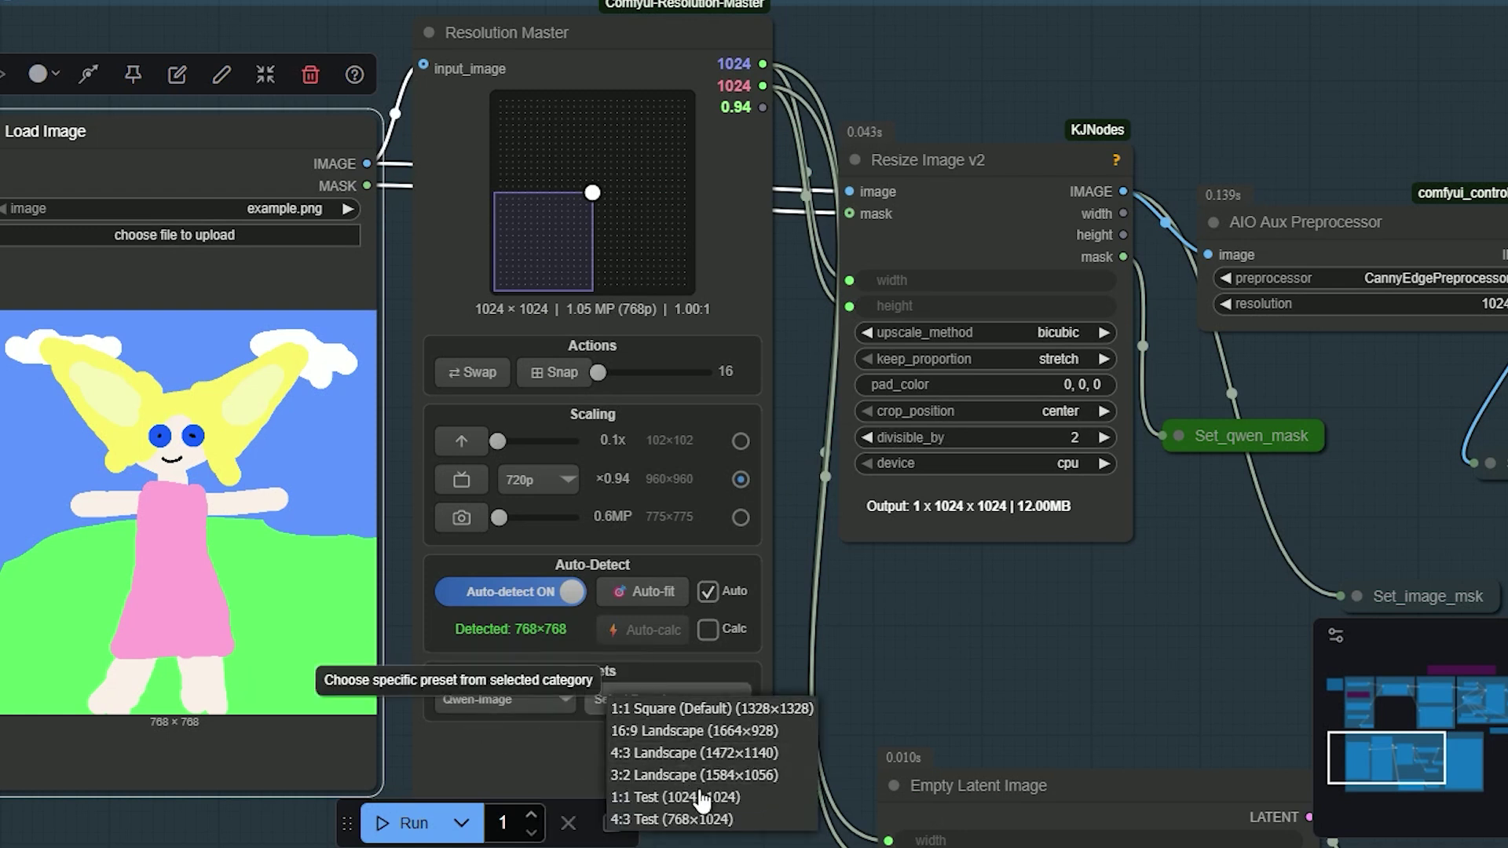
{"action": "left_click", "coordinate": [848, 683]}
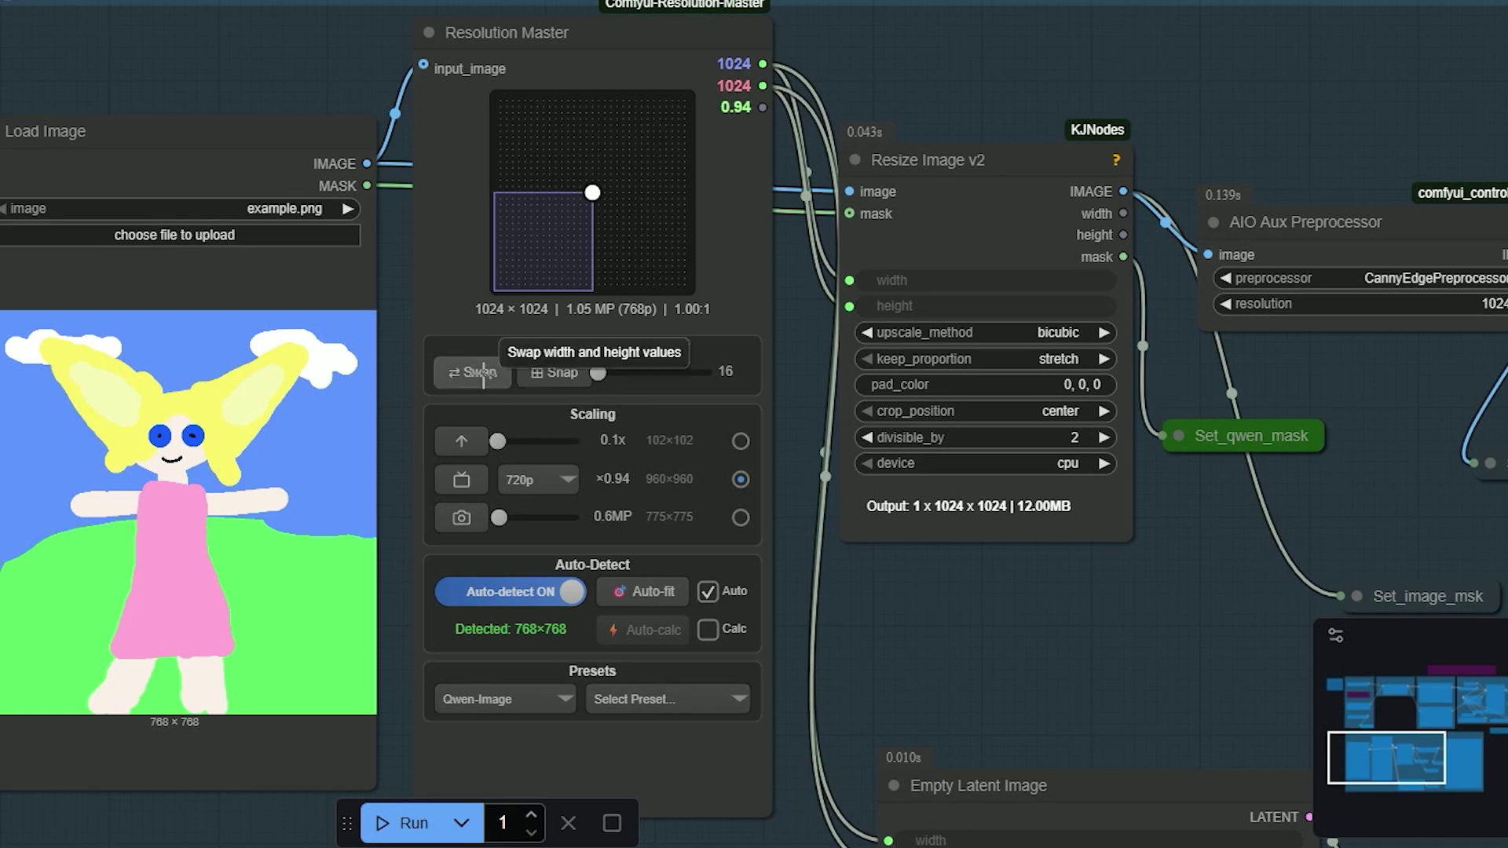
{"action": "left_click", "coordinate": [668, 699]}
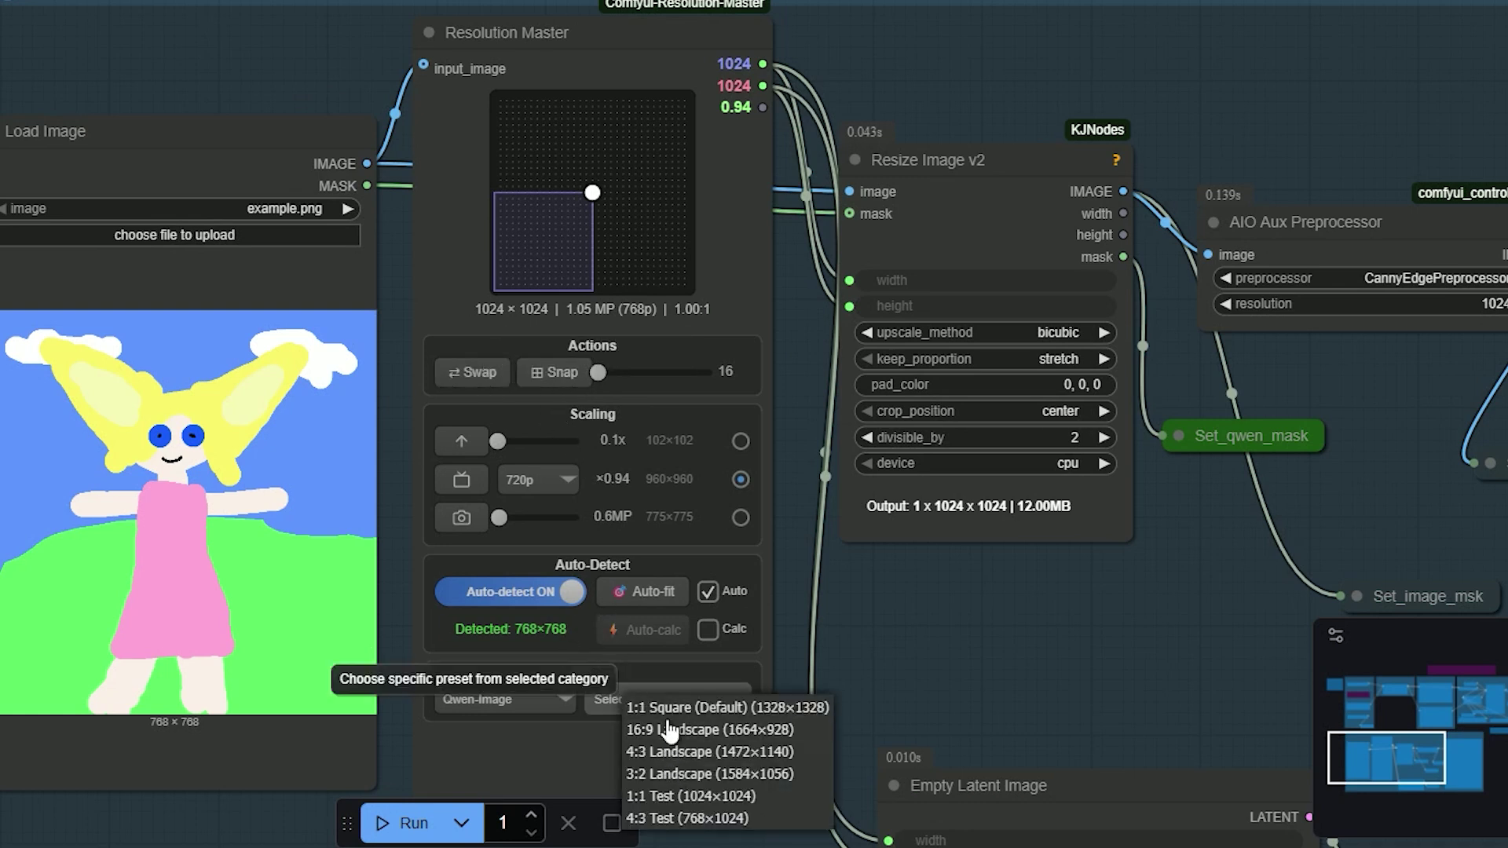
{"action": "left_click", "coordinate": [706, 773]}
{"action": "left_click", "coordinate": [470, 375]}
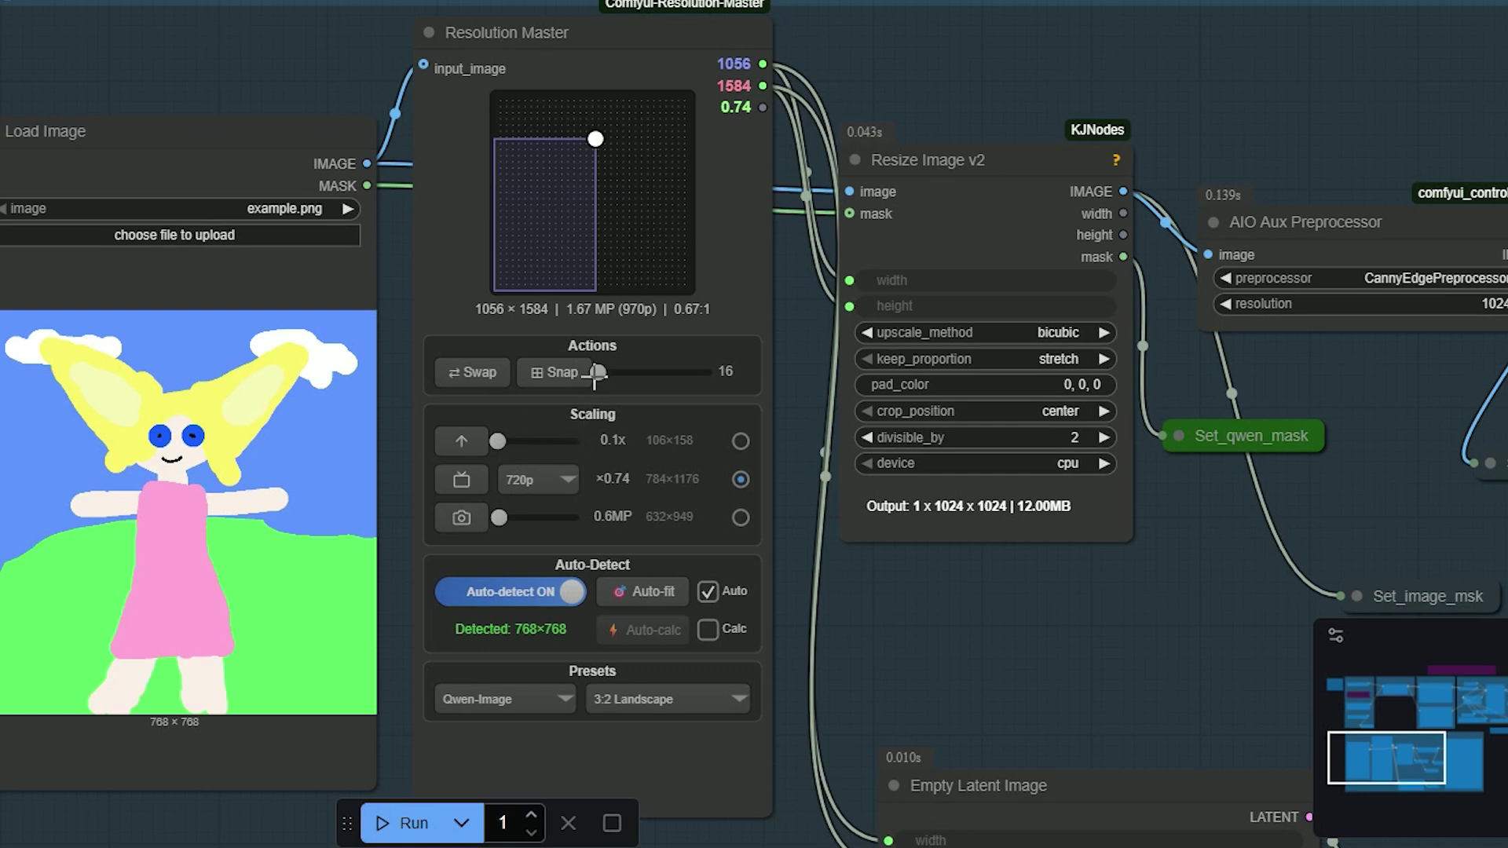
Step: Enter a custom Resolution Master output size of 1920 × 1080
{"action": "left_click", "coordinate": [742, 63]}
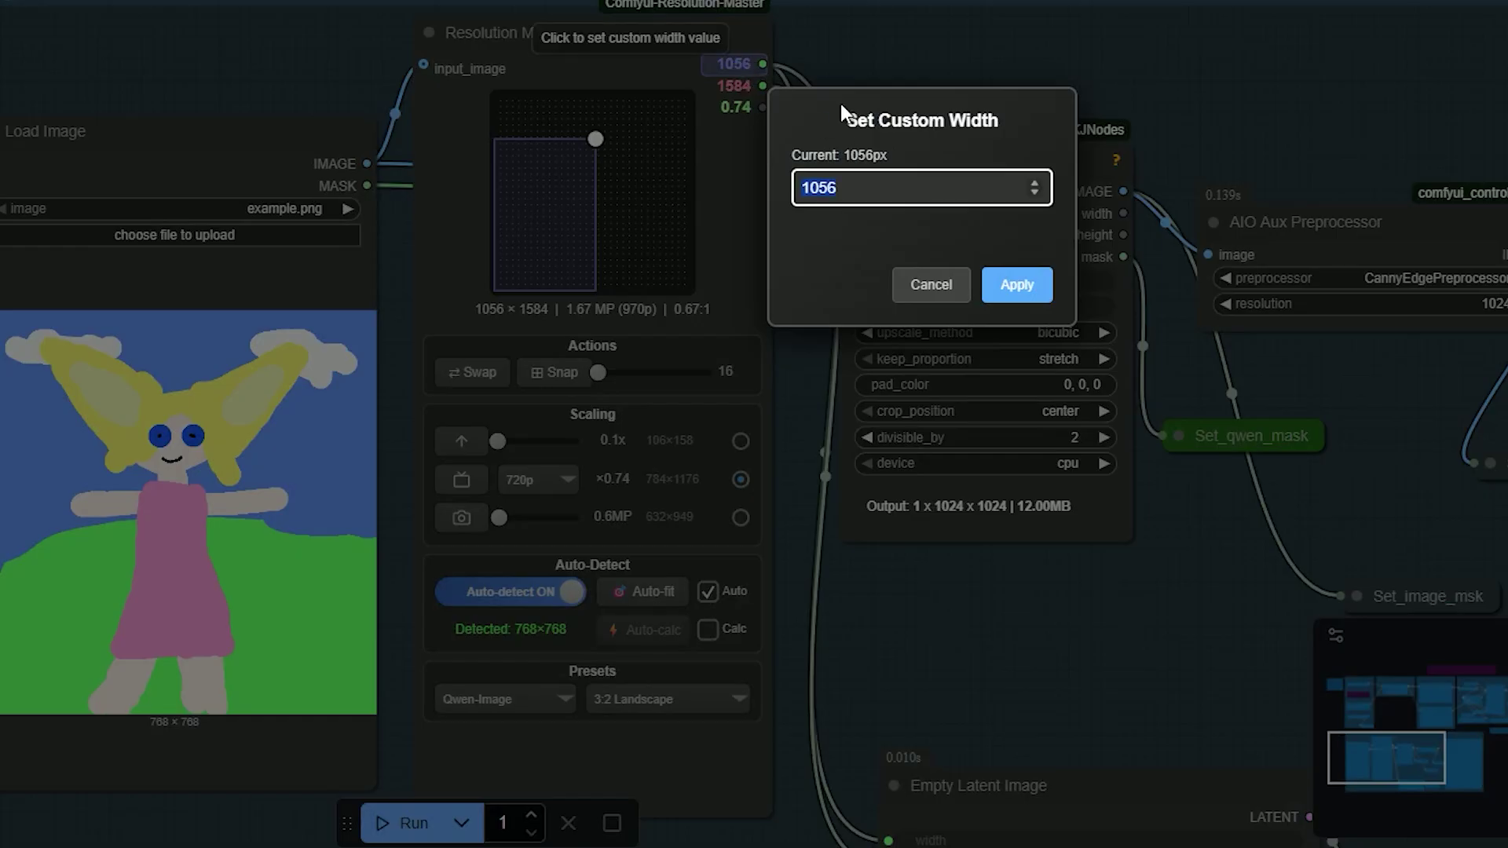
{"action": "type", "text": "1920"}
{"action": "key", "text": "Return"}
{"action": "left_click", "coordinate": [738, 86]}
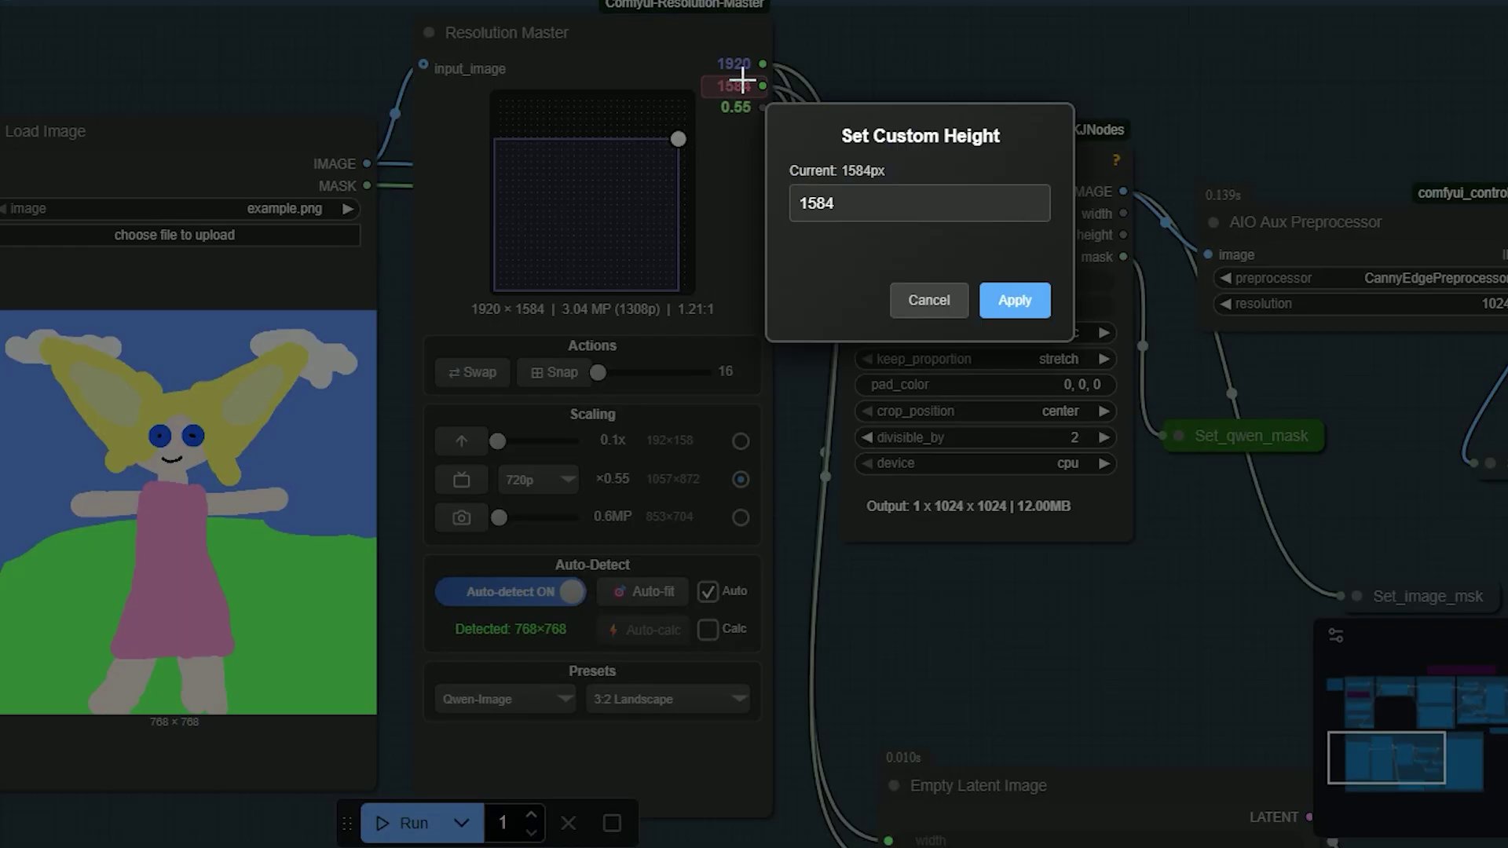
{"action": "type", "text": "1080"}
{"action": "key", "text": "Return"}
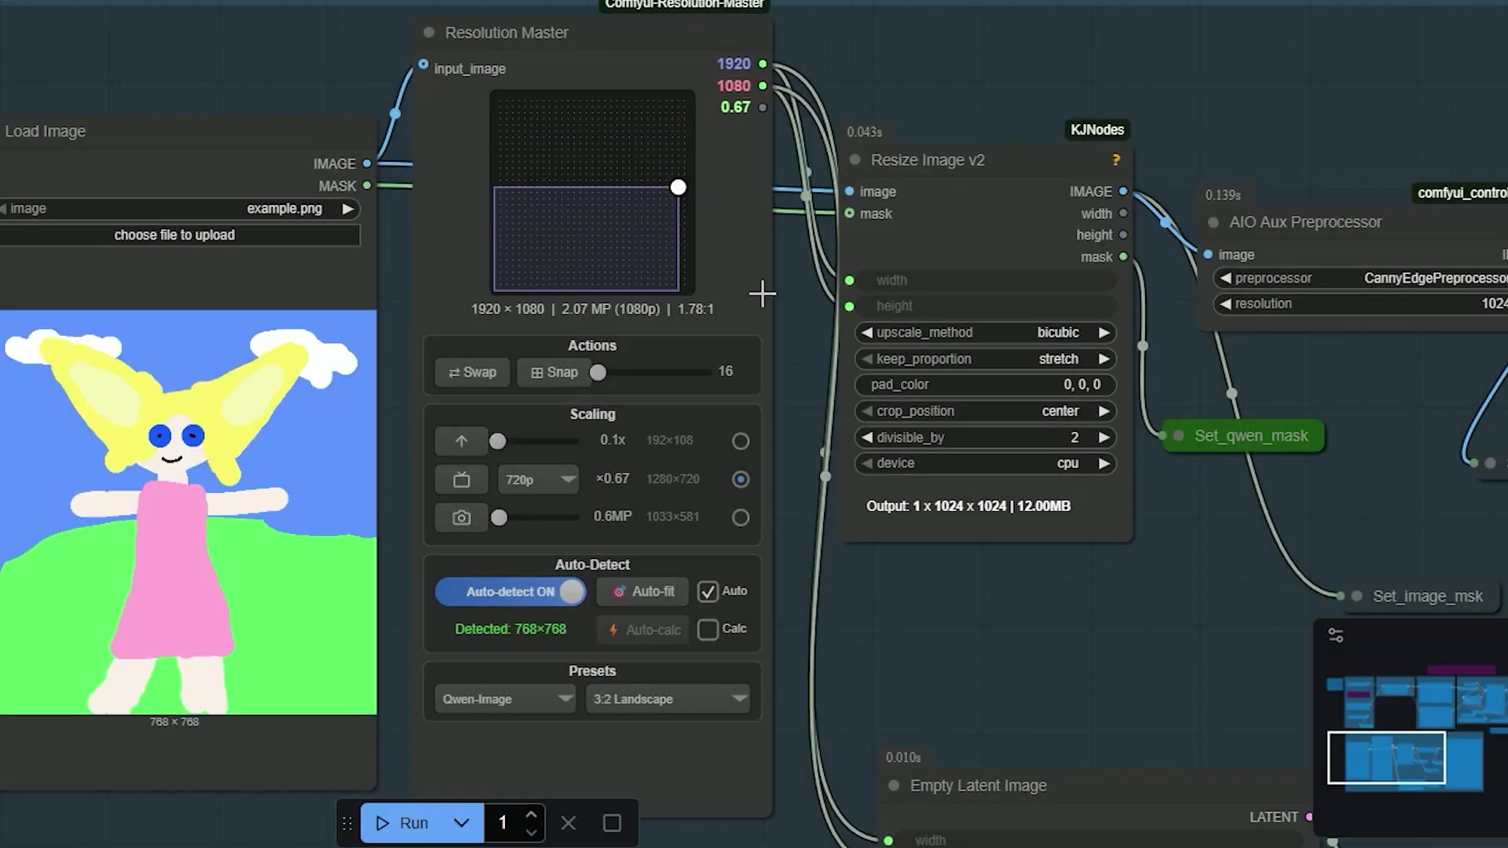
Step: Reshape the ratio to squarer and scale to the 1080p target, giving 1633 × 1270
{"action": "mouse_move", "coordinate": [678, 187]}
{"action": "left_mouse_down"}
{"action": "mouse_move", "coordinate": [665, 162]}
{"action": "mouse_move", "coordinate": [651, 179]}
{"action": "mouse_move", "coordinate": [586, 121]}
{"action": "mouse_move", "coordinate": [661, 228]}
{"action": "mouse_move", "coordinate": [676, 212]}
{"action": "mouse_move", "coordinate": [579, 161]}
{"action": "mouse_move", "coordinate": [664, 190]}
{"action": "mouse_move", "coordinate": [661, 162]}
{"action": "left_mouse_up"}
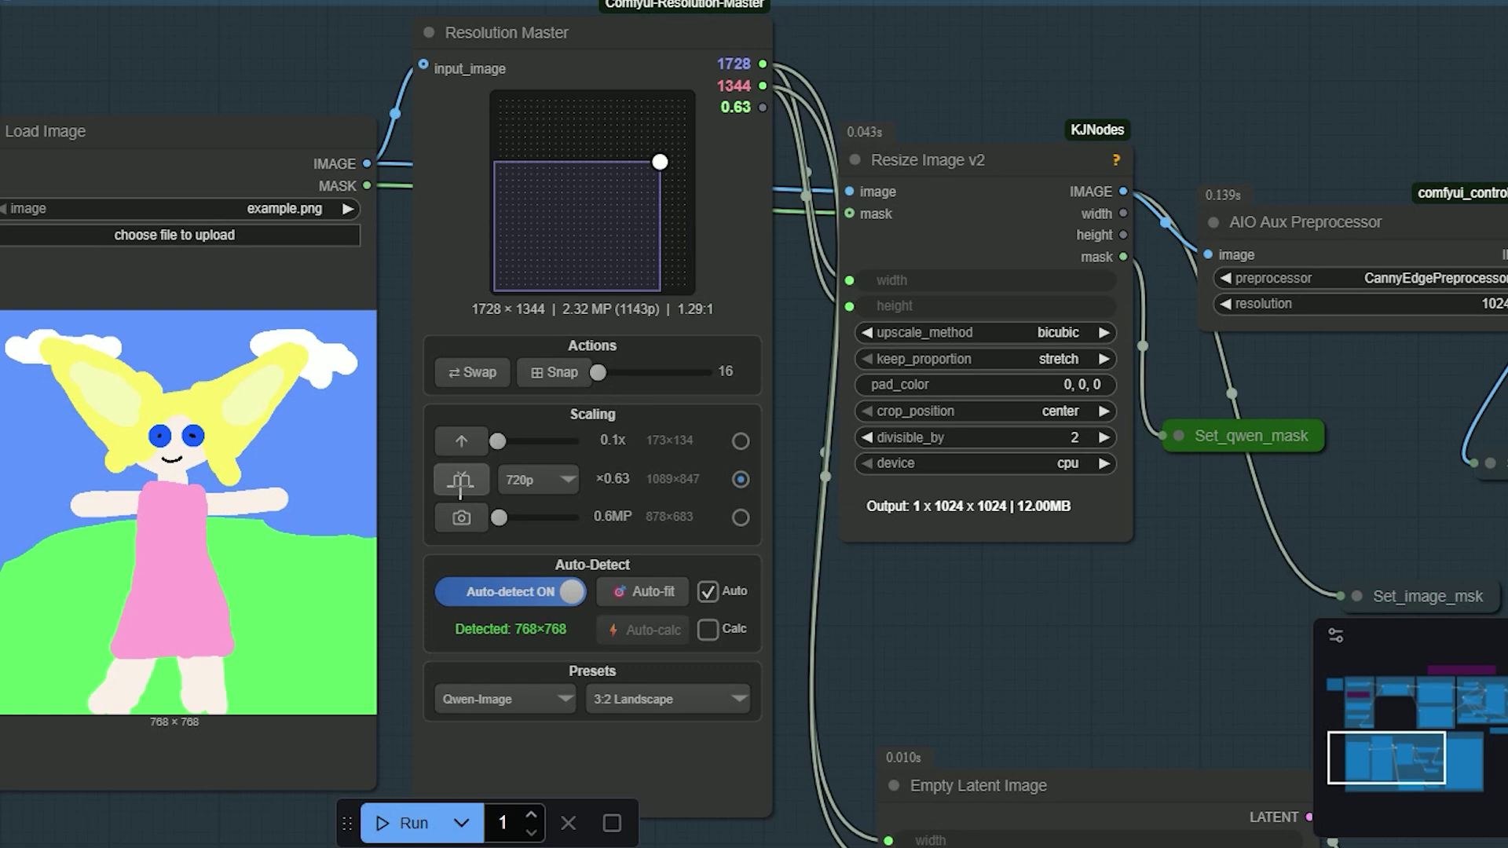
{"action": "left_click", "coordinate": [508, 479]}
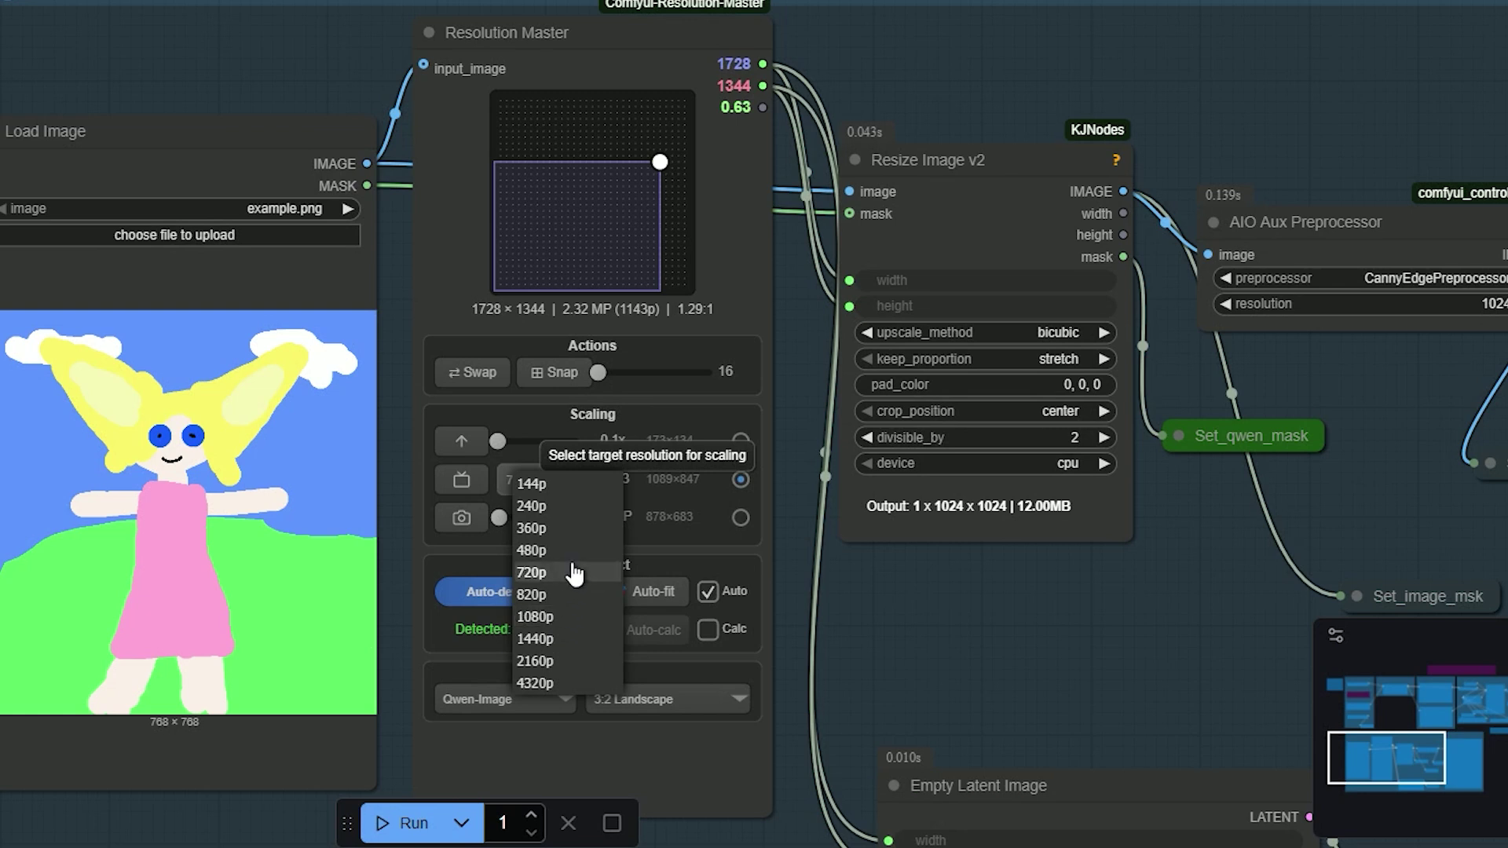
{"action": "left_click", "coordinate": [568, 619]}
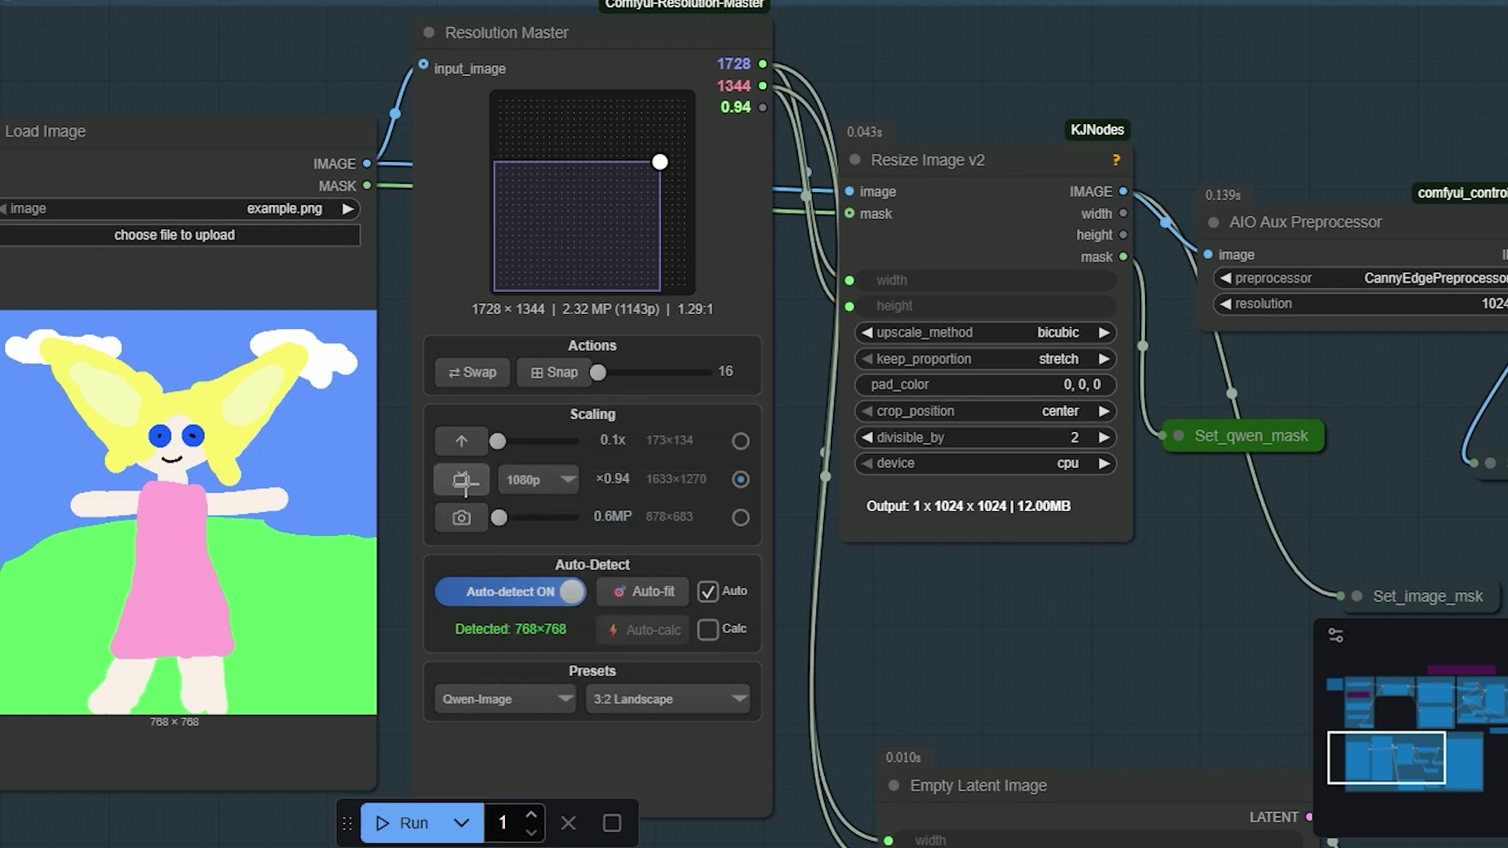
{"action": "left_click", "coordinate": [461, 480]}
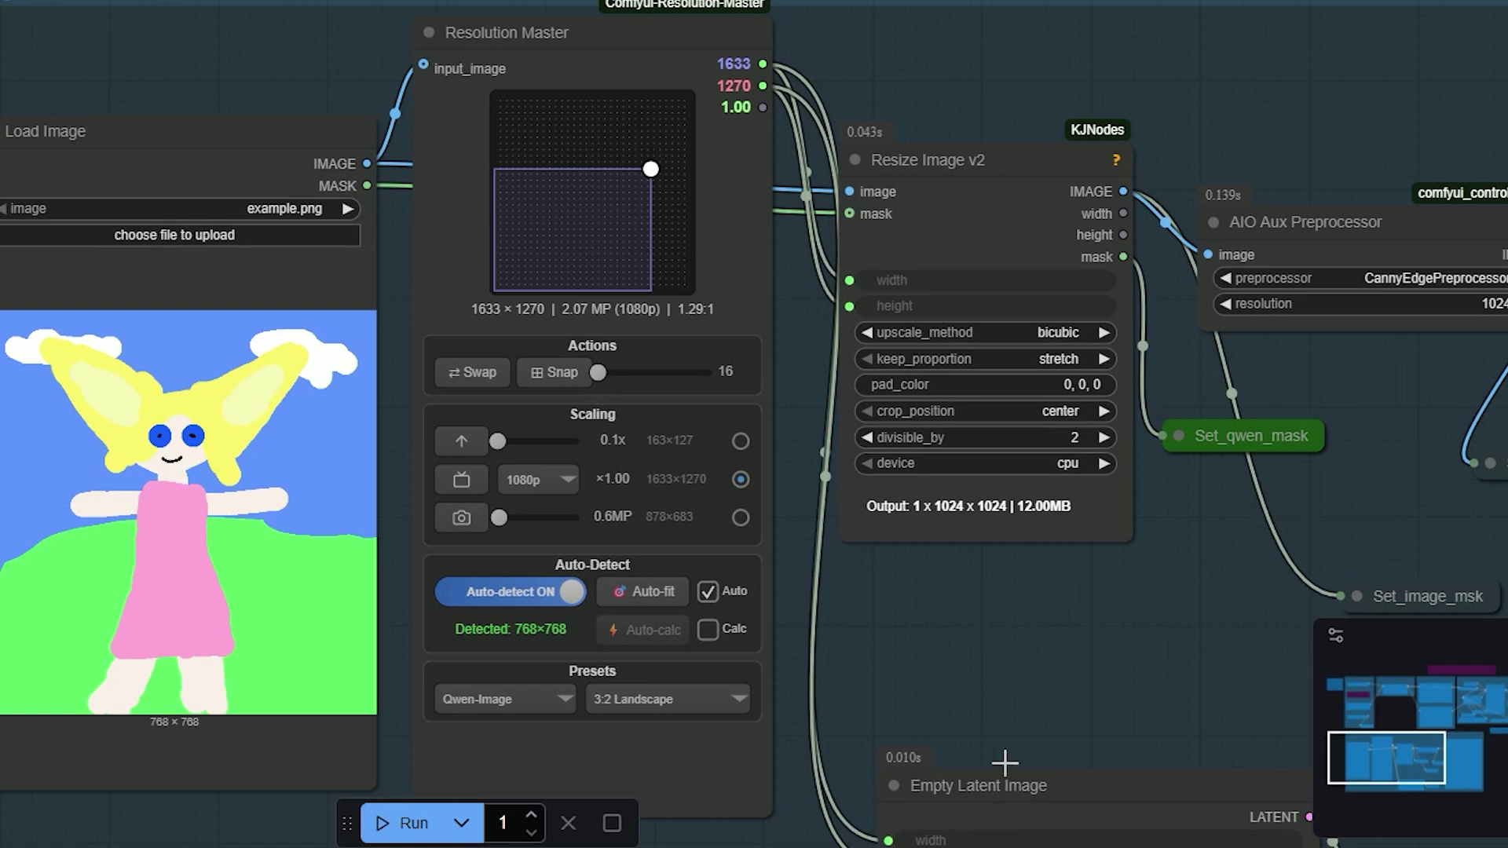
Step: Pan across the graph to review the ControlNet nodes and KSampler's 20 steps at cfg 4.5
{"action": "scroll", "coordinate": [991, 705], "scroll_direction": "down", "scroll_amount": 3}
{"action": "left_click_drag", "start_coordinate": [791, 74], "coordinate": [644, 610]}
{"action": "scroll", "coordinate": [691, 464], "scroll_direction": "down", "scroll_amount": 3}
{"action": "scroll", "coordinate": [296, 431], "scroll_direction": "down", "scroll_amount": 2}
{"action": "scroll", "coordinate": [590, 525], "scroll_direction": "up", "scroll_amount": 3}
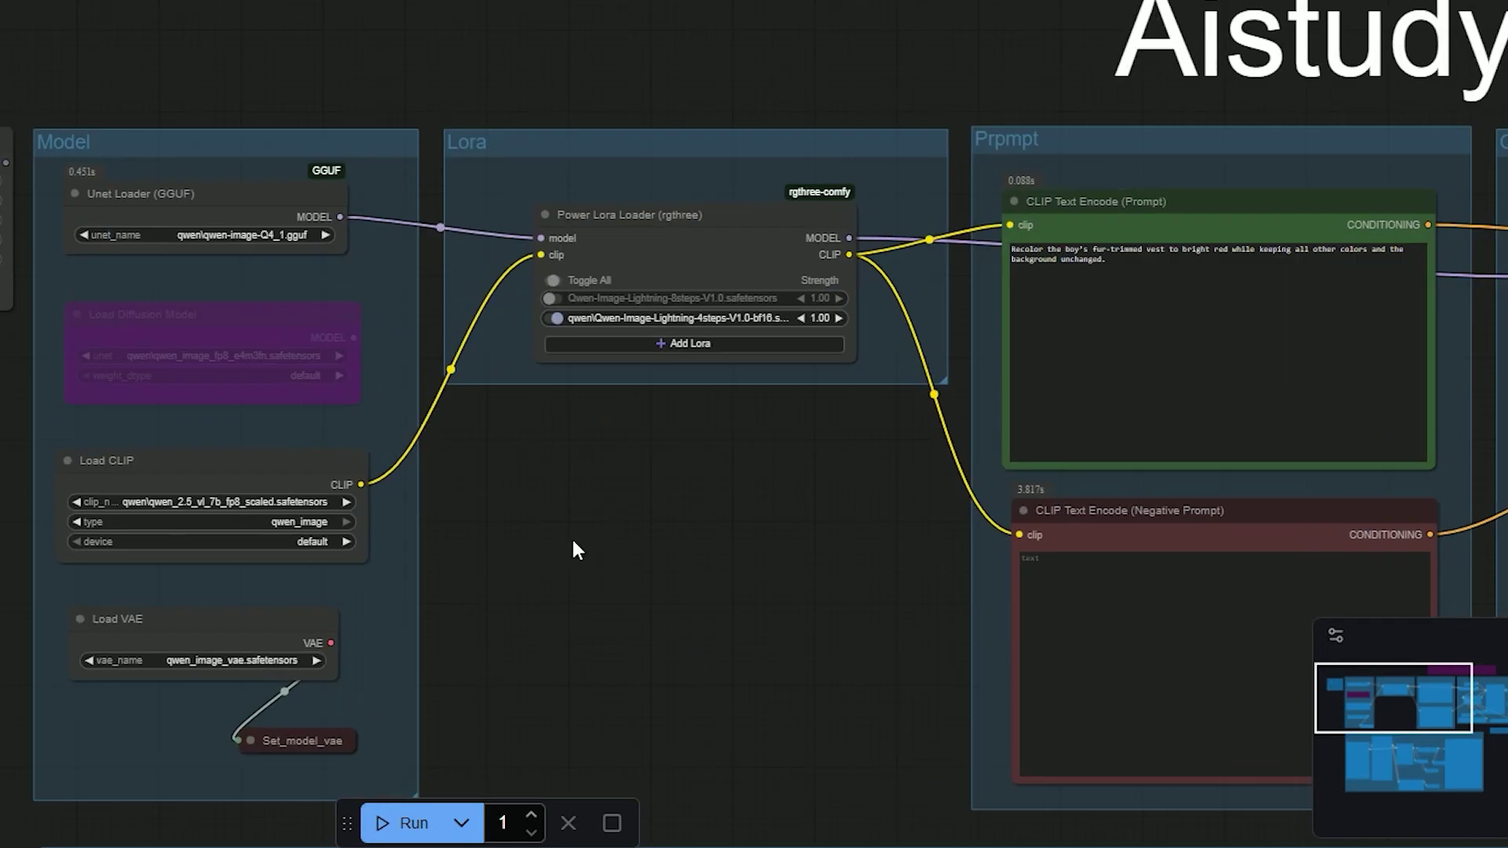
{"action": "left_click_drag", "start_coordinate": [572, 545], "coordinate": [37, 582]}
{"action": "left_click_drag", "start_coordinate": [1117, 791], "coordinate": [700, 609]}
{"action": "scroll", "coordinate": [511, 474], "scroll_direction": "up", "scroll_amount": 6}
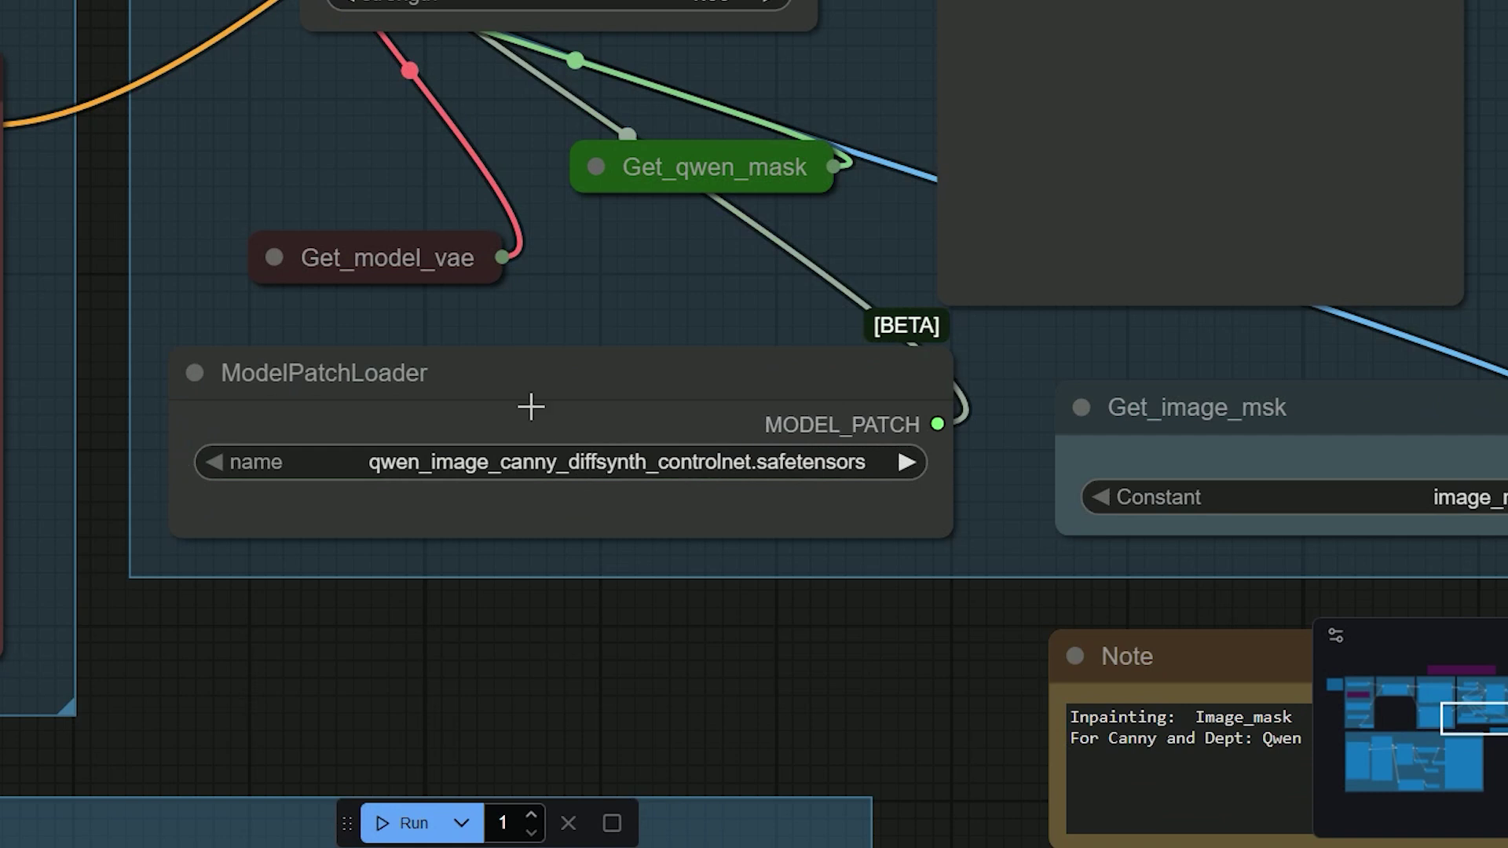
{"action": "scroll", "coordinate": [579, 313], "scroll_direction": "down", "scroll_amount": 2}
{"action": "left_click_drag", "start_coordinate": [579, 314], "coordinate": [511, 566]}
{"action": "scroll", "coordinate": [512, 571], "scroll_direction": "down", "scroll_amount": 1}
{"action": "scroll", "coordinate": [512, 571], "scroll_direction": "down", "scroll_amount": 3}
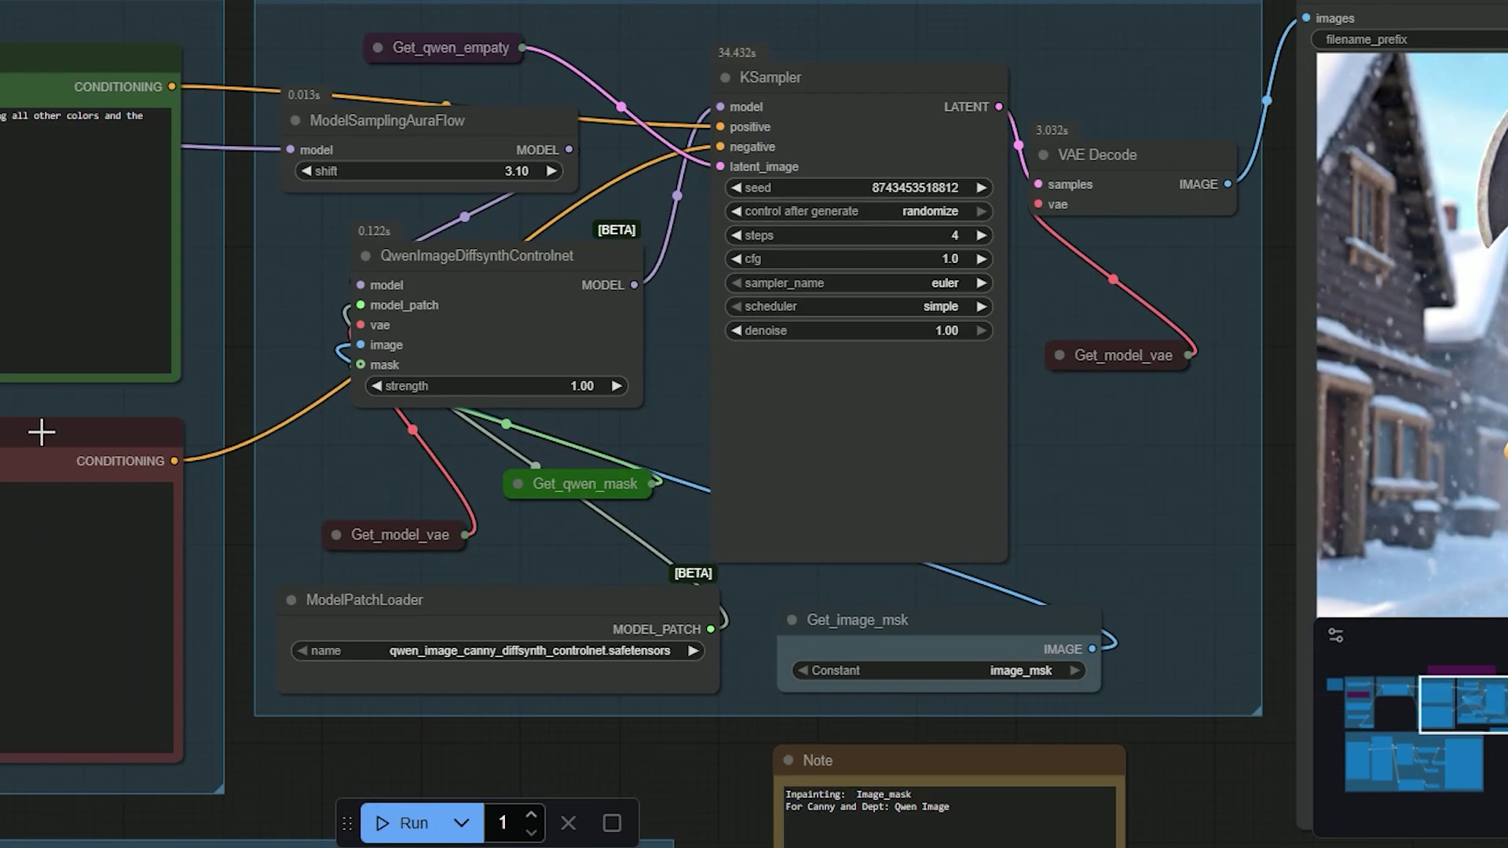
Step: Jump to the Lora and prompt groups and select the Unet Loader (GGUF) node
{"action": "left_click", "coordinate": [1355, 695]}
{"action": "scroll", "coordinate": [666, 612], "scroll_direction": "up", "scroll_amount": 4}
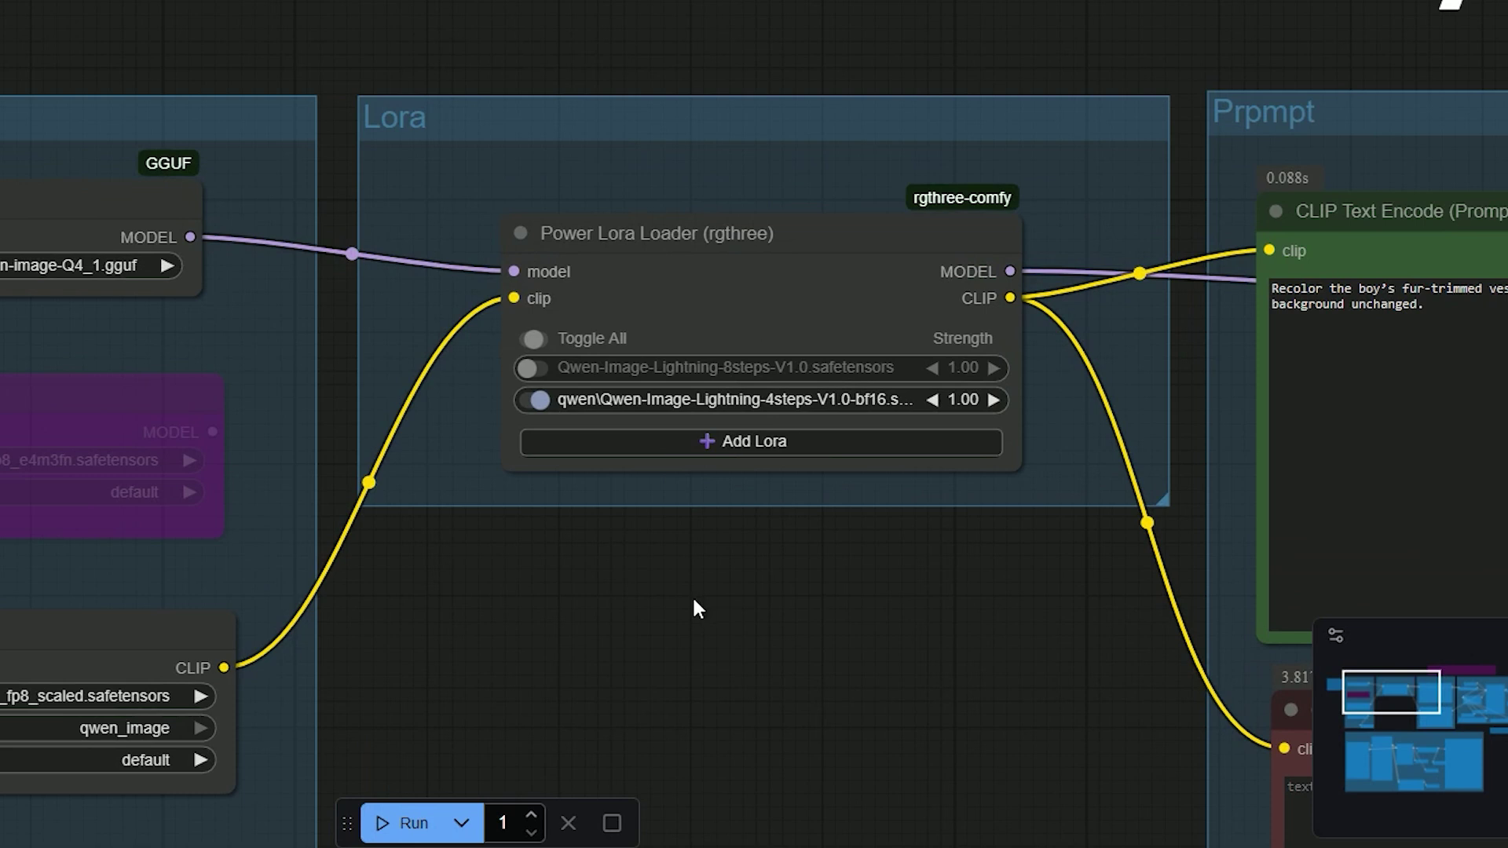
{"action": "scroll", "coordinate": [691, 595], "scroll_direction": "down", "scroll_amount": 2}
{"action": "left_click_drag", "start_coordinate": [691, 595], "coordinate": [948, 795]}
{"action": "scroll", "coordinate": [495, 417], "scroll_direction": "up", "scroll_amount": 3}
{"action": "left_click", "coordinate": [493, 424]}
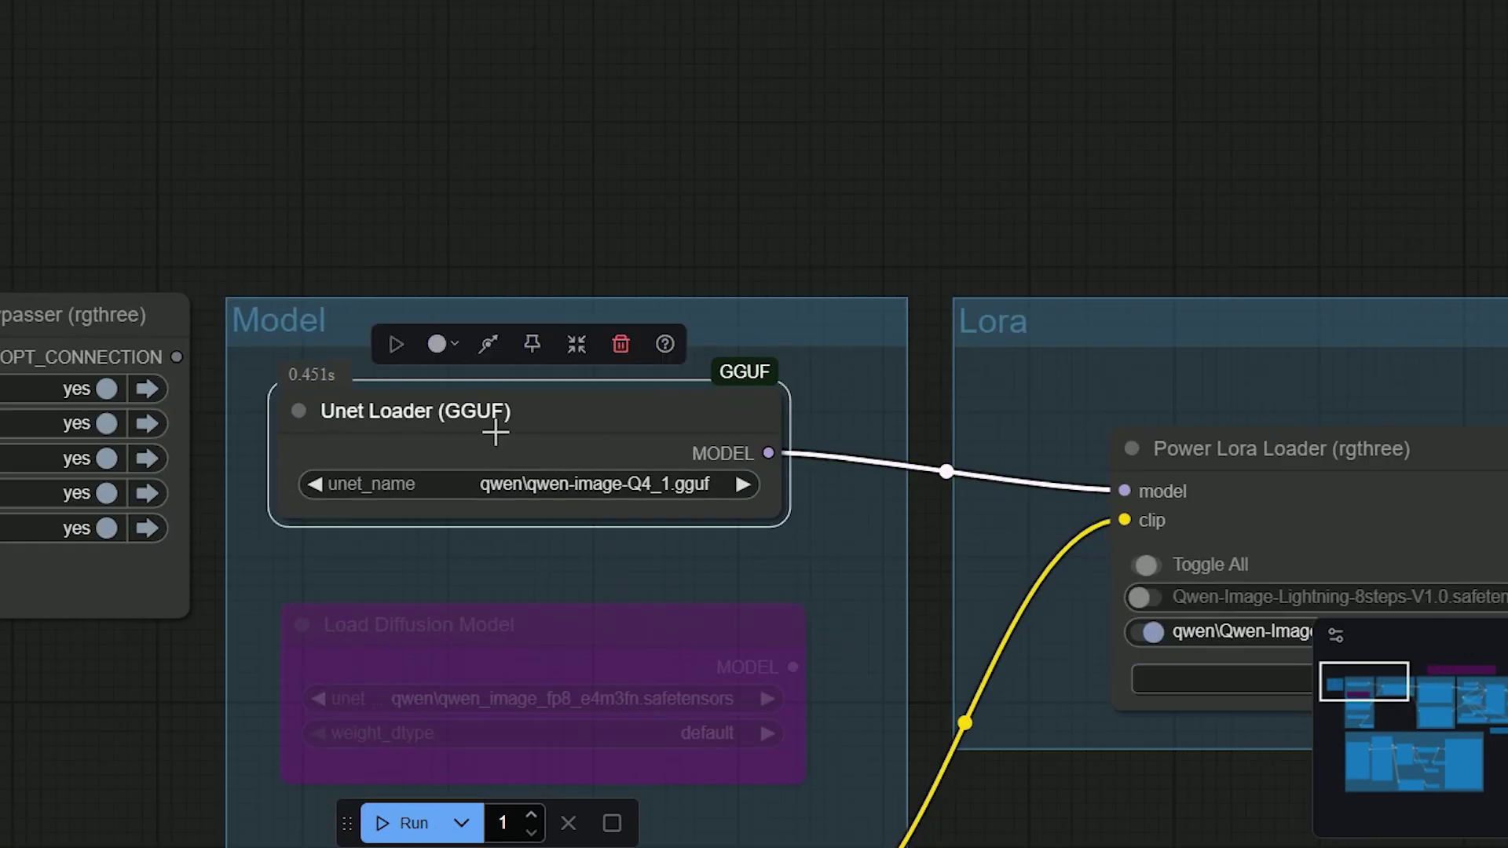
Step: Toggle Resolution Master's input-size Auto-detect off and back on
{"action": "scroll", "coordinate": [919, 553], "scroll_direction": "down", "scroll_amount": 1}
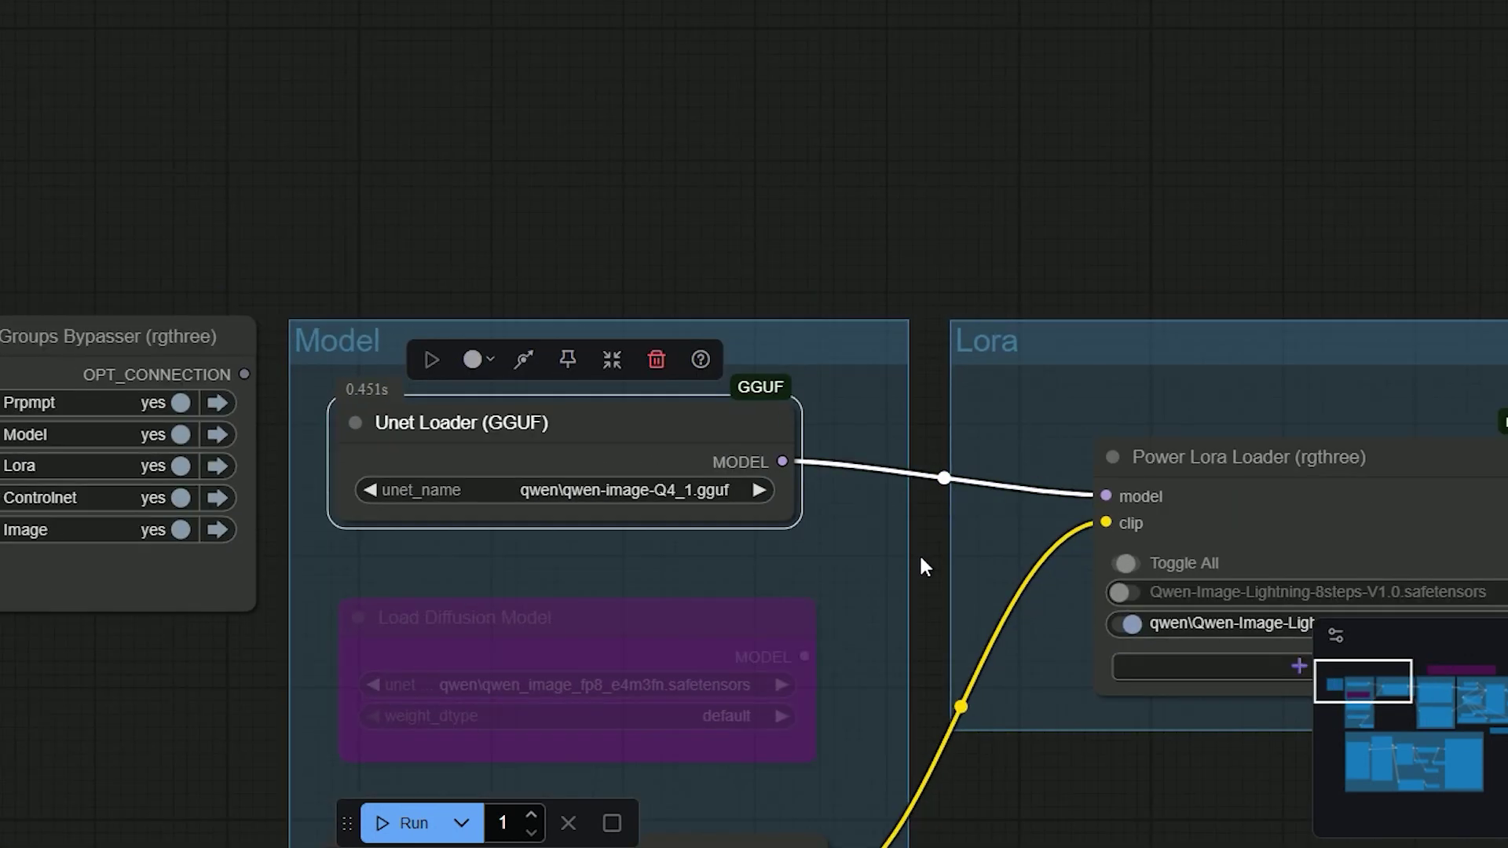
{"action": "left_click_drag", "start_coordinate": [919, 553], "coordinate": [707, 259]}
{"action": "scroll", "coordinate": [707, 259], "scroll_direction": "down", "scroll_amount": 2}
{"action": "scroll", "coordinate": [667, 353], "scroll_direction": "down", "scroll_amount": 3}
{"action": "scroll", "coordinate": [839, 602], "scroll_direction": "up", "scroll_amount": 1}
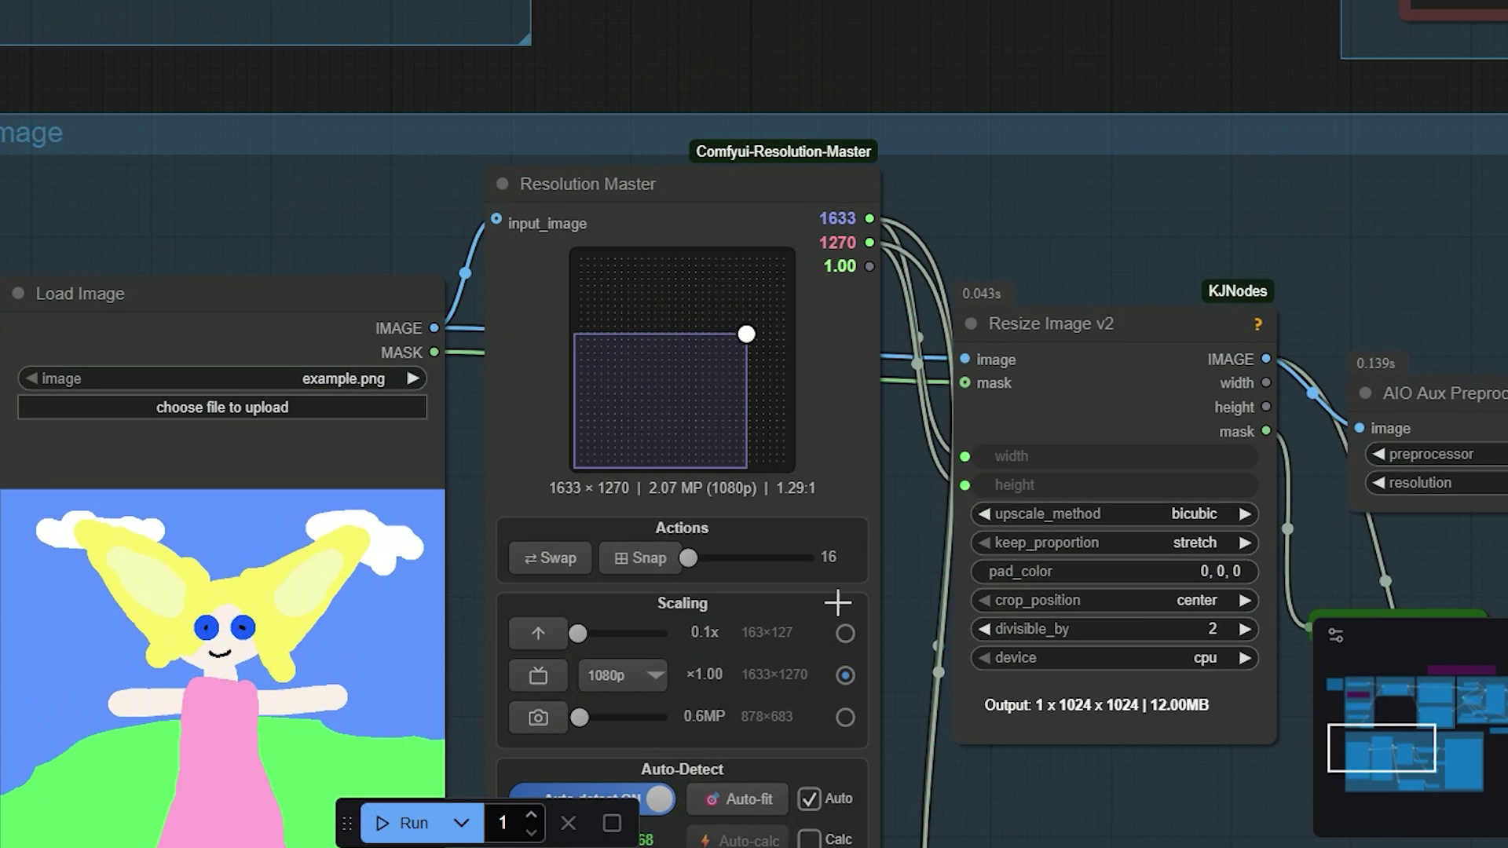
{"action": "left_click_drag", "start_coordinate": [902, 592], "coordinate": [852, 446]}
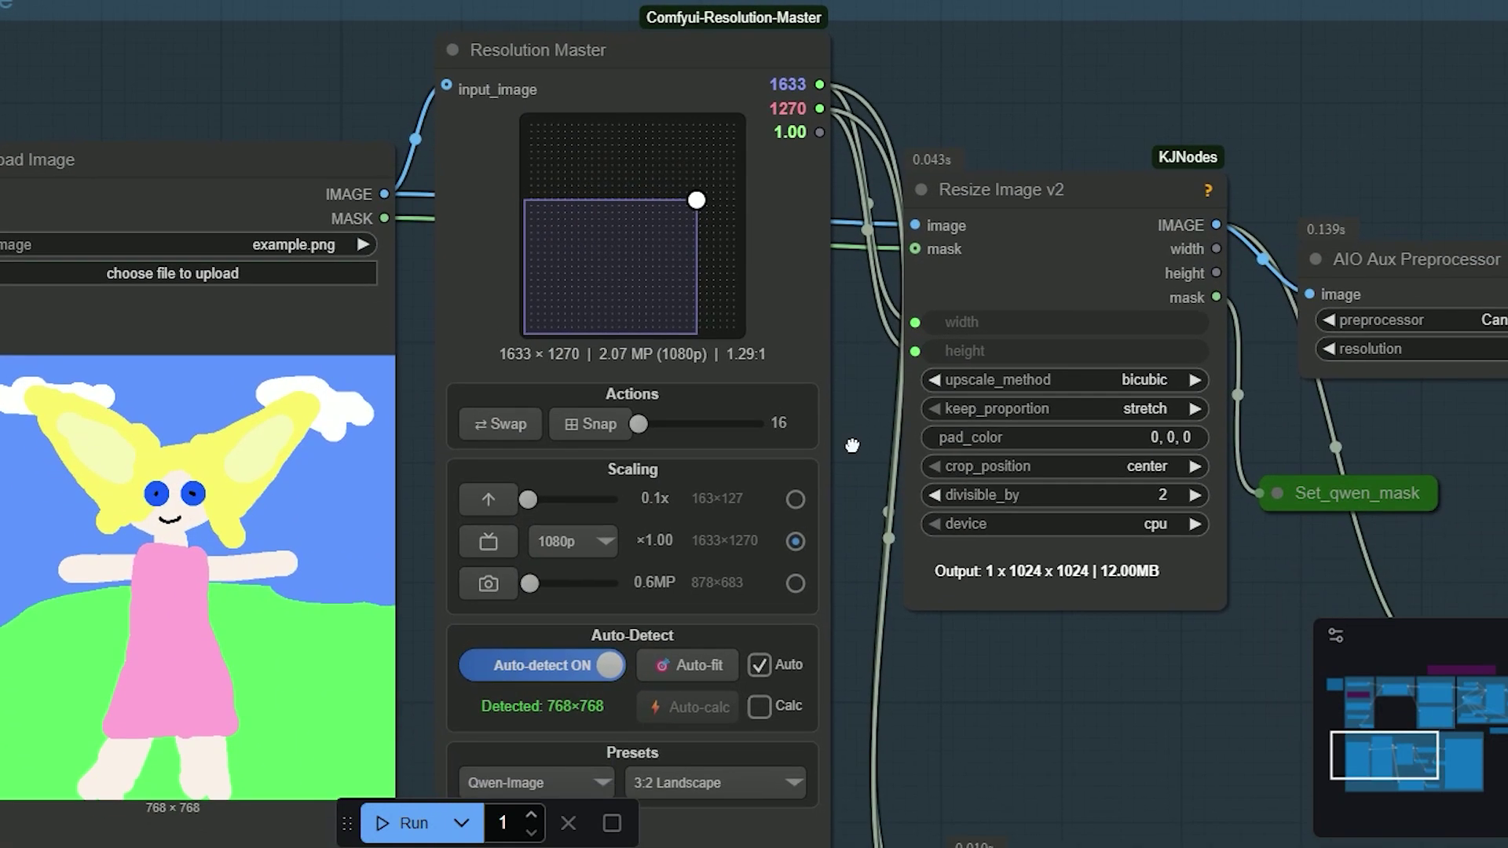
{"action": "left_click", "coordinate": [559, 674]}
{"action": "left_click", "coordinate": [583, 674]}
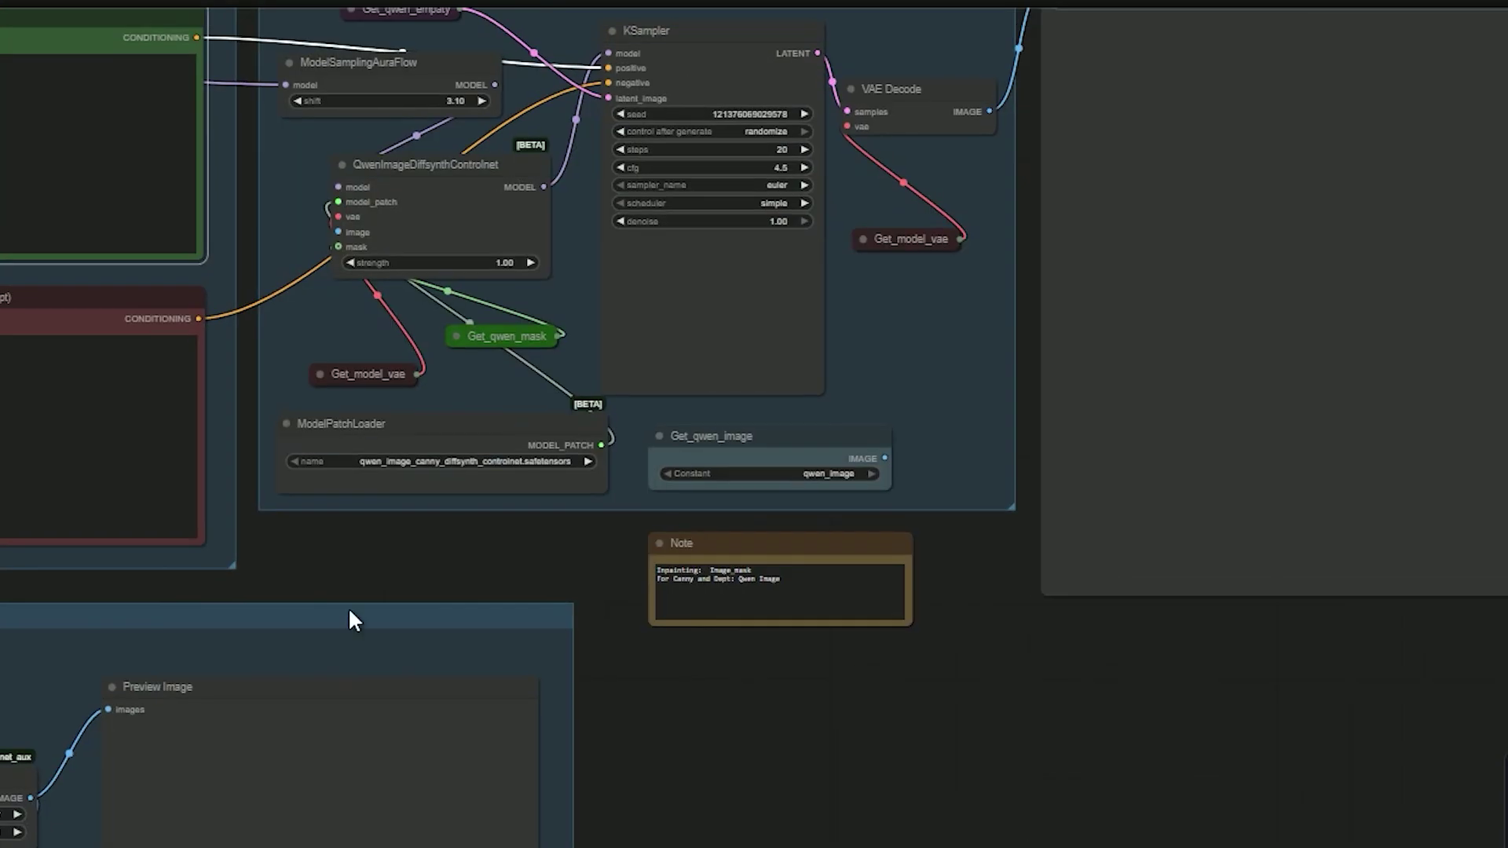
Step: Load qwen_image_depth_diffsynth_controlnet.safetensors in ModelPatchLoader and check the DepthAnythingV2 preprocessor
{"action": "scroll", "coordinate": [591, 595], "scroll_direction": "up", "scroll_amount": 5}
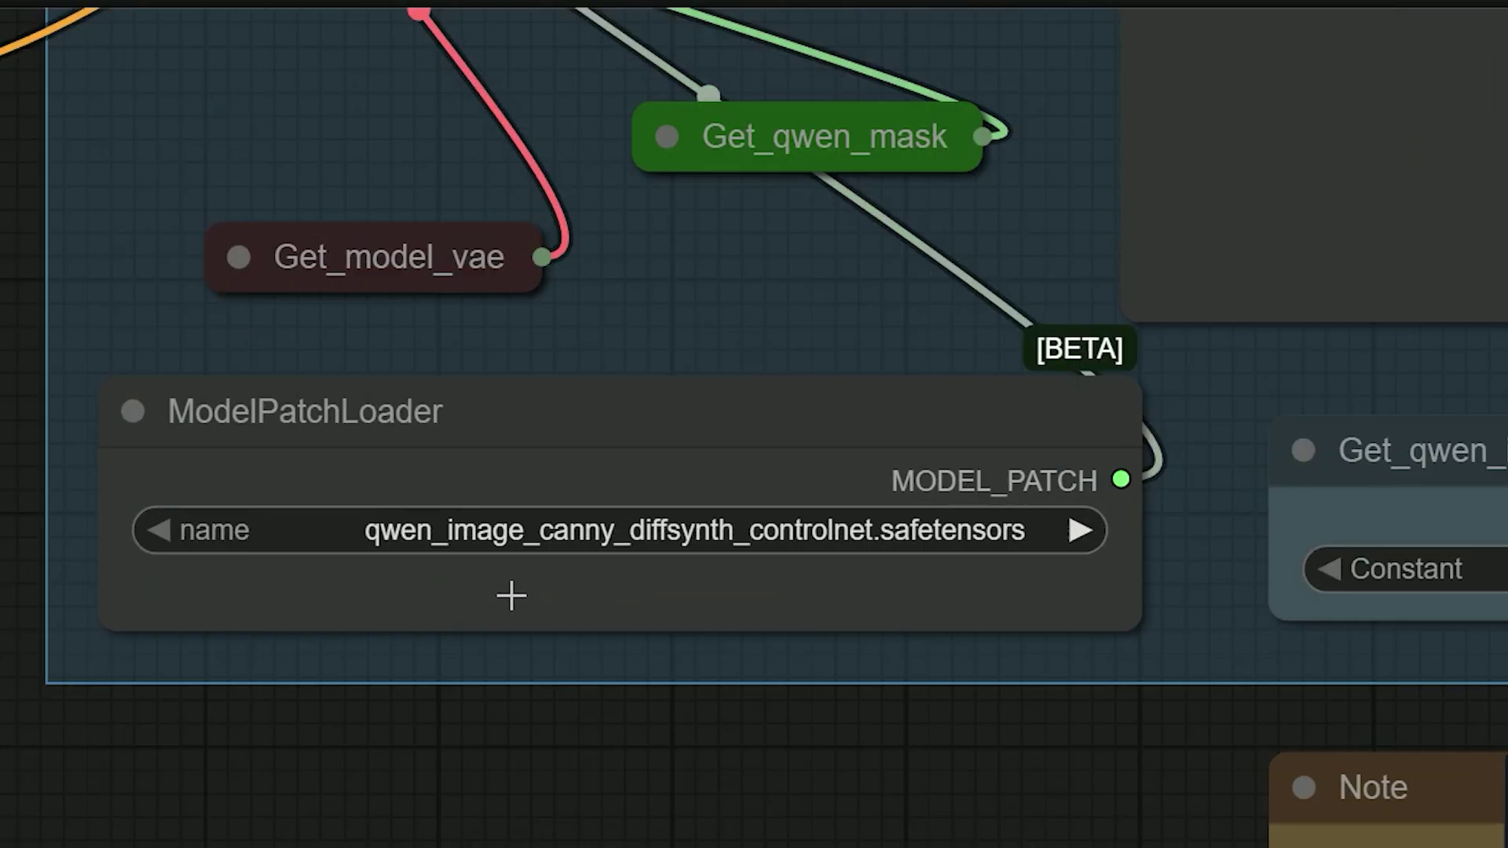
{"action": "left_click", "coordinate": [562, 528]}
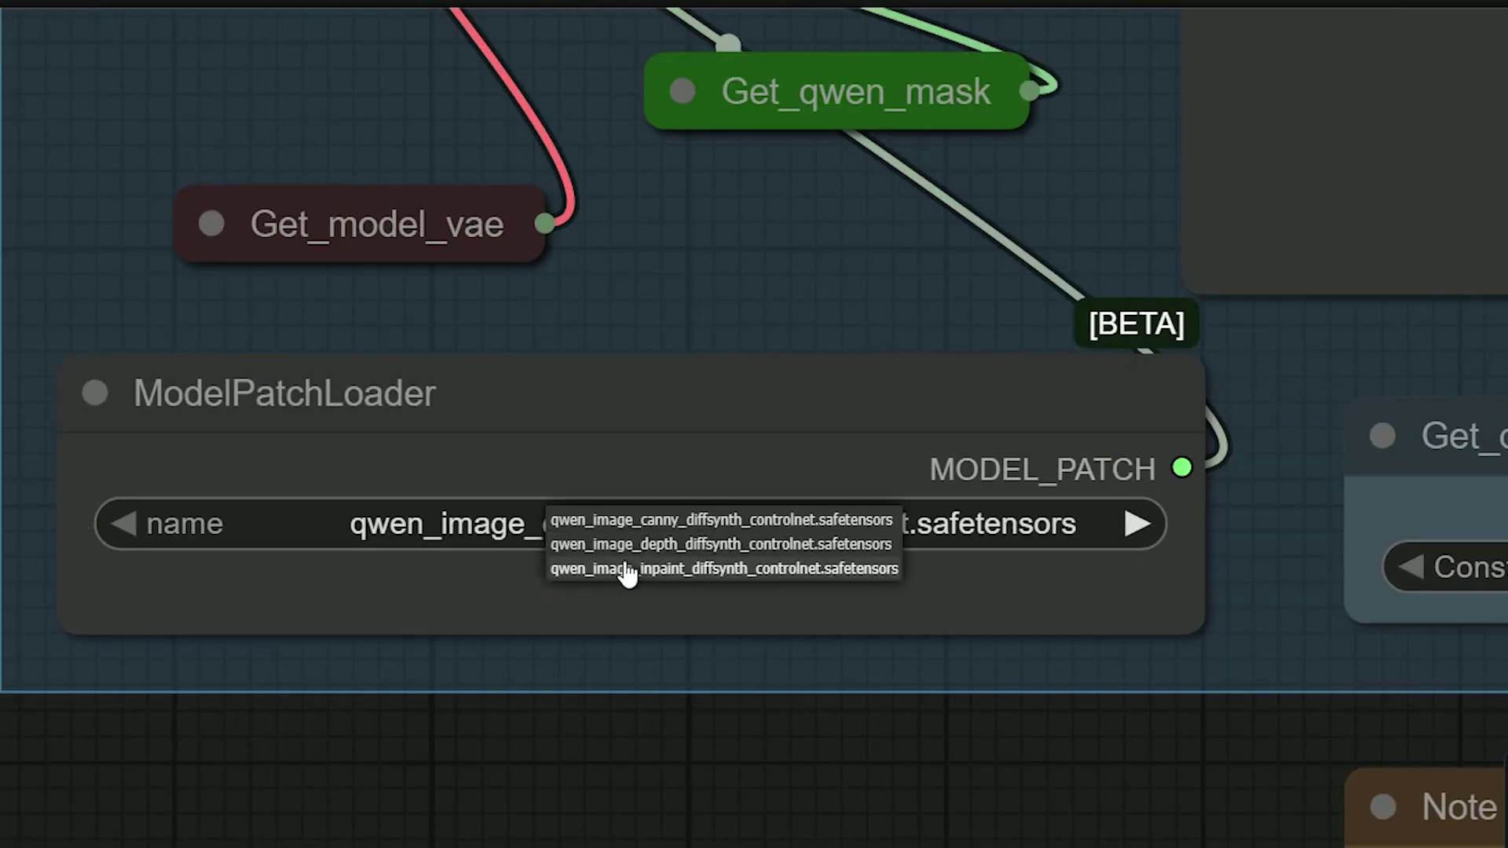
{"action": "left_click", "coordinate": [658, 550]}
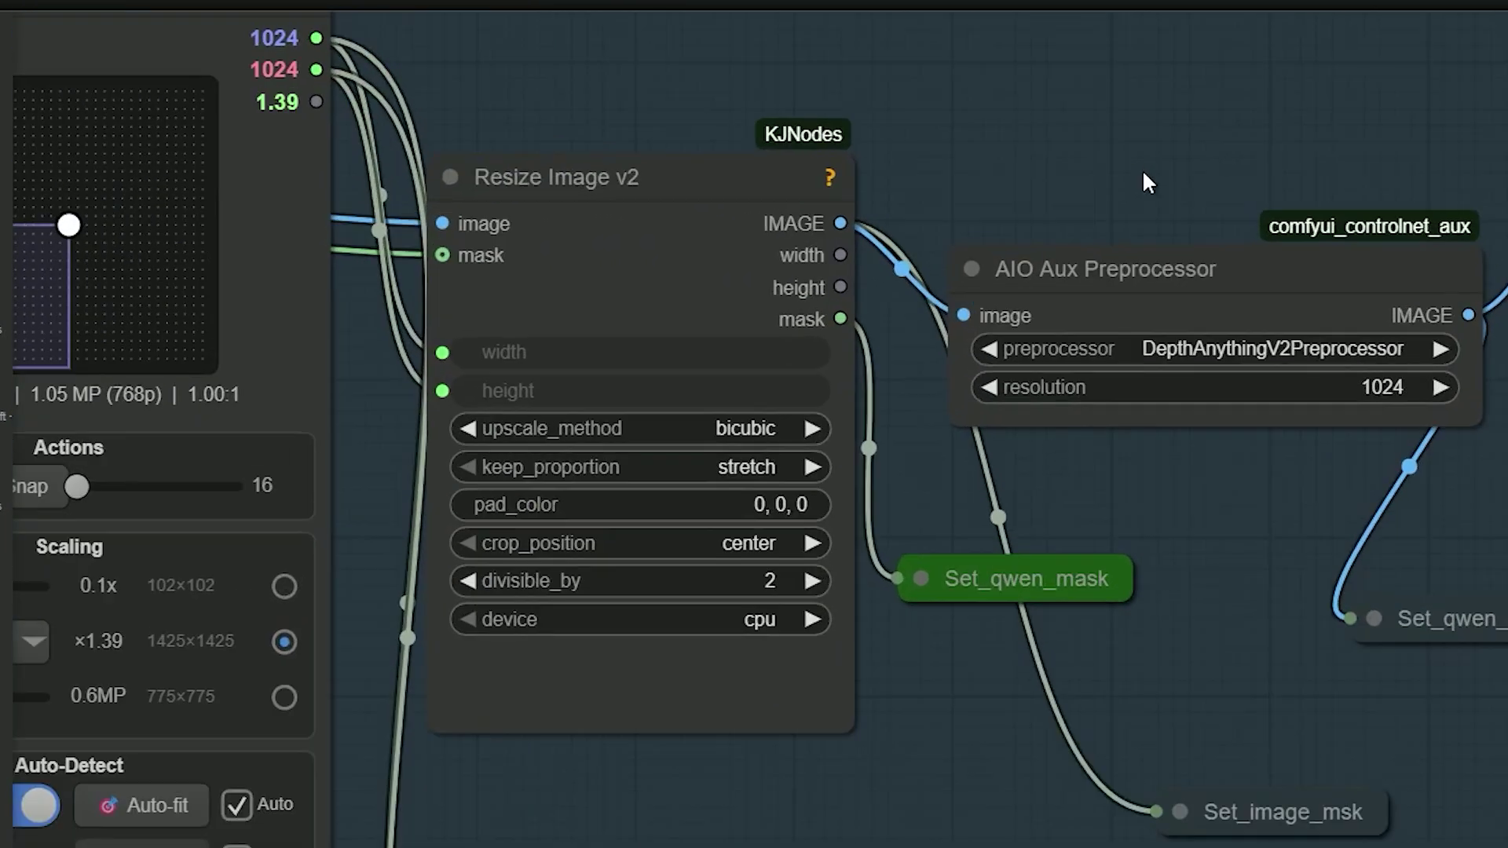
{"action": "left_click_drag", "start_coordinate": [1142, 168], "coordinate": [929, 104]}
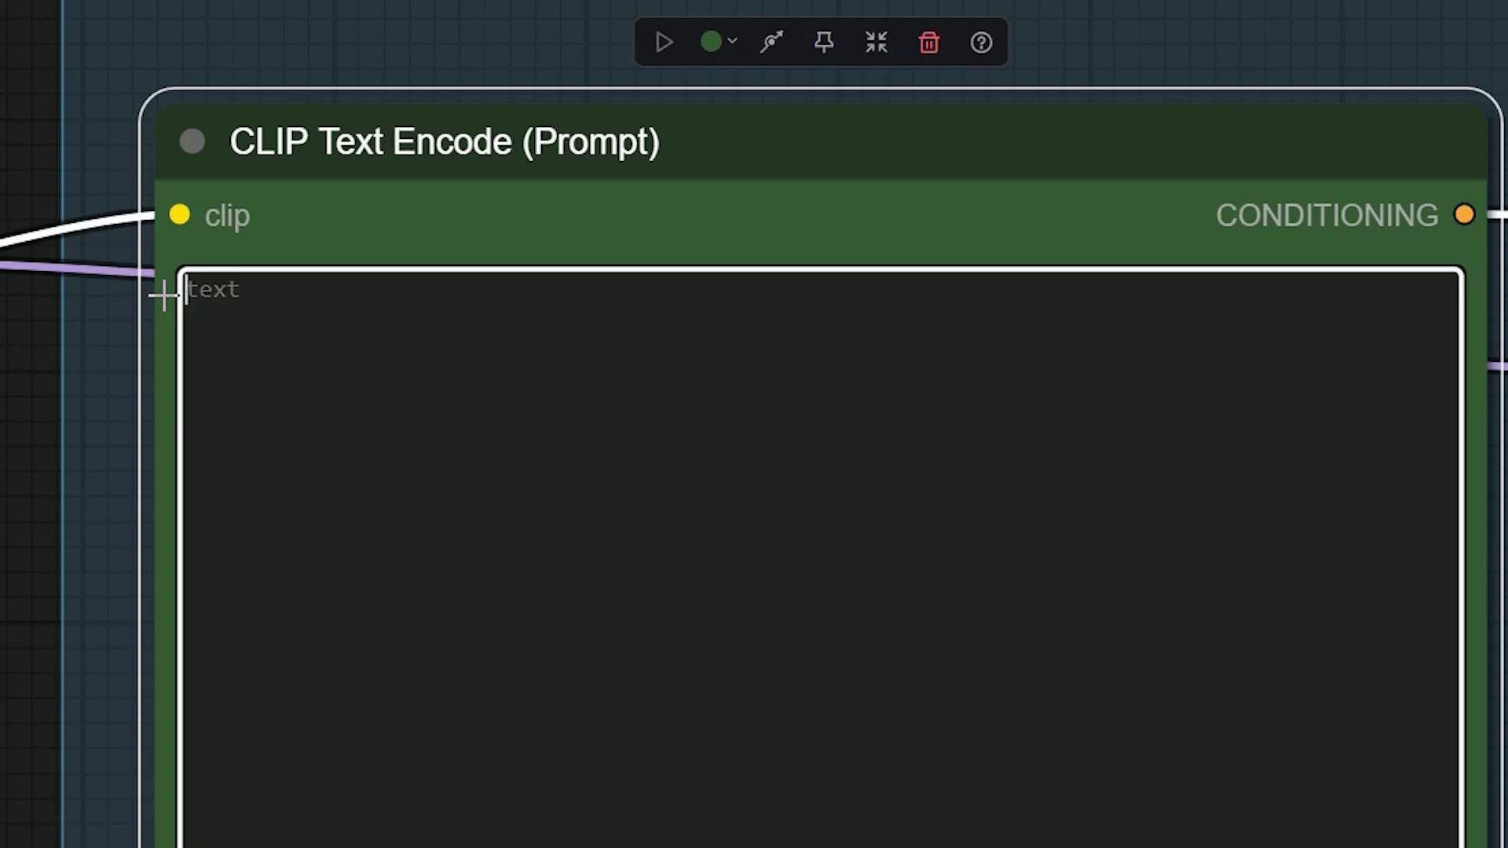
Step: Type 'cartoon' into the positive prompt and connect Get_qwen_image to the ControlNet image input
{"action": "type", "text": "cartoon"}
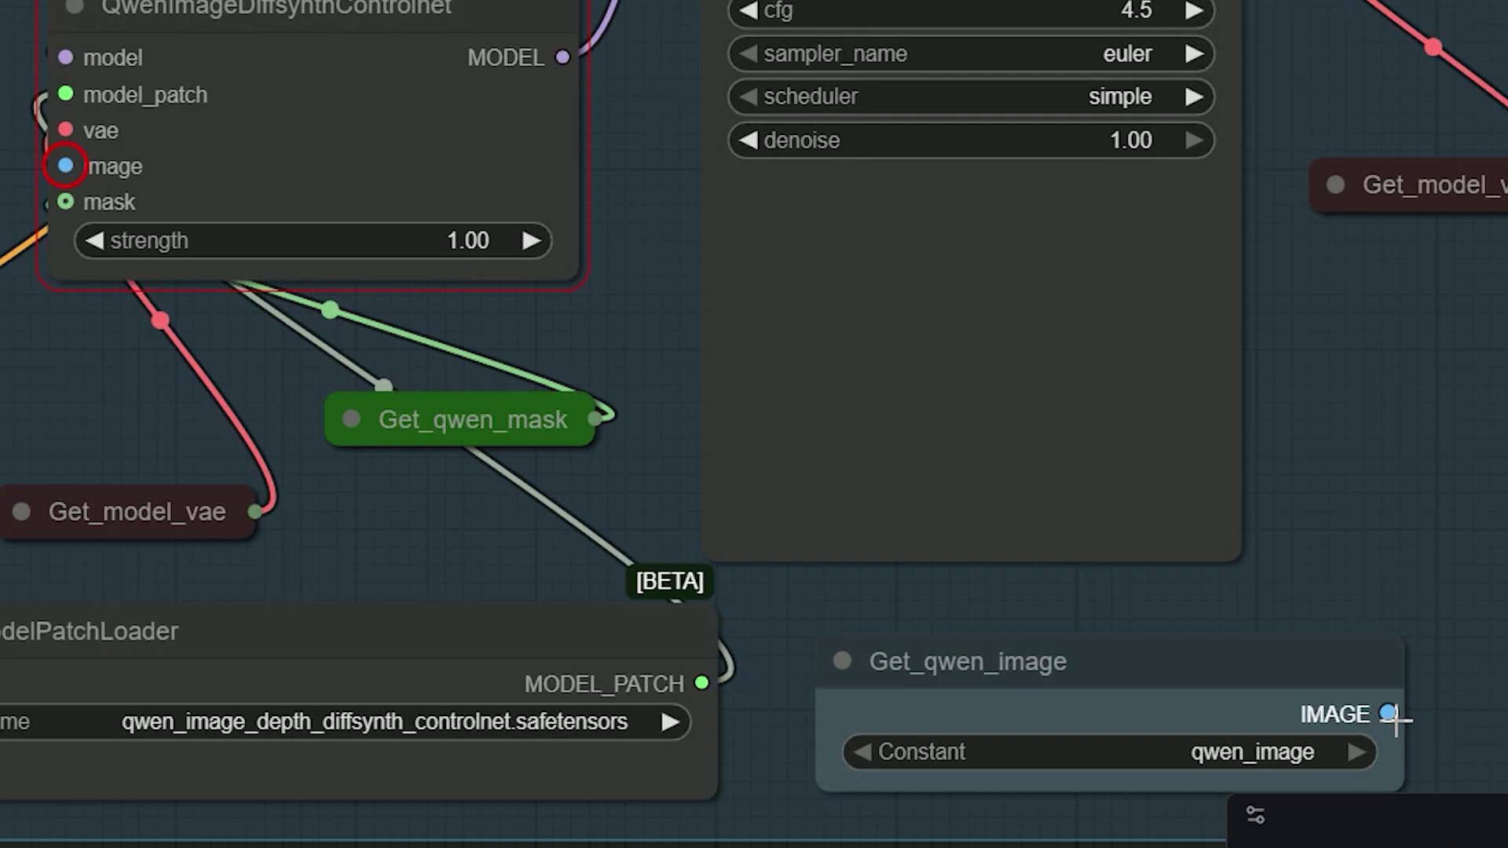
{"action": "left_click_drag", "start_coordinate": [1388, 713], "coordinate": [79, 174]}
{"action": "scroll", "coordinate": [235, 314], "scroll_direction": "down", "scroll_amount": 1}
Step: Connect Load Diffusion Model's MODEL output to the Power Lora Loader's model input
{"action": "left_click_drag", "start_coordinate": [8, 126], "coordinate": [424, 448]}
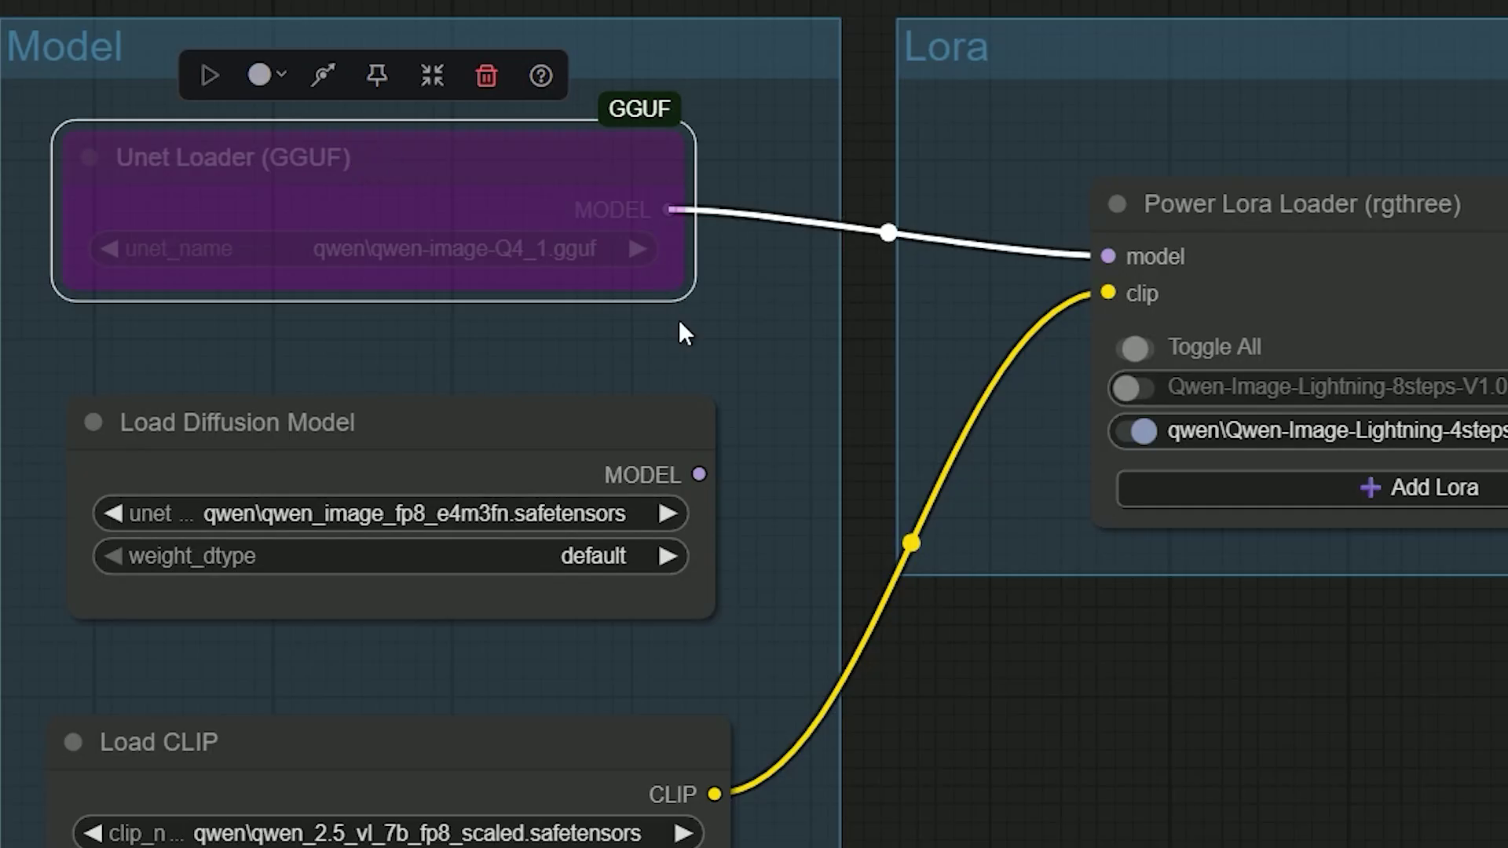
{"action": "left_click", "coordinate": [346, 431]}
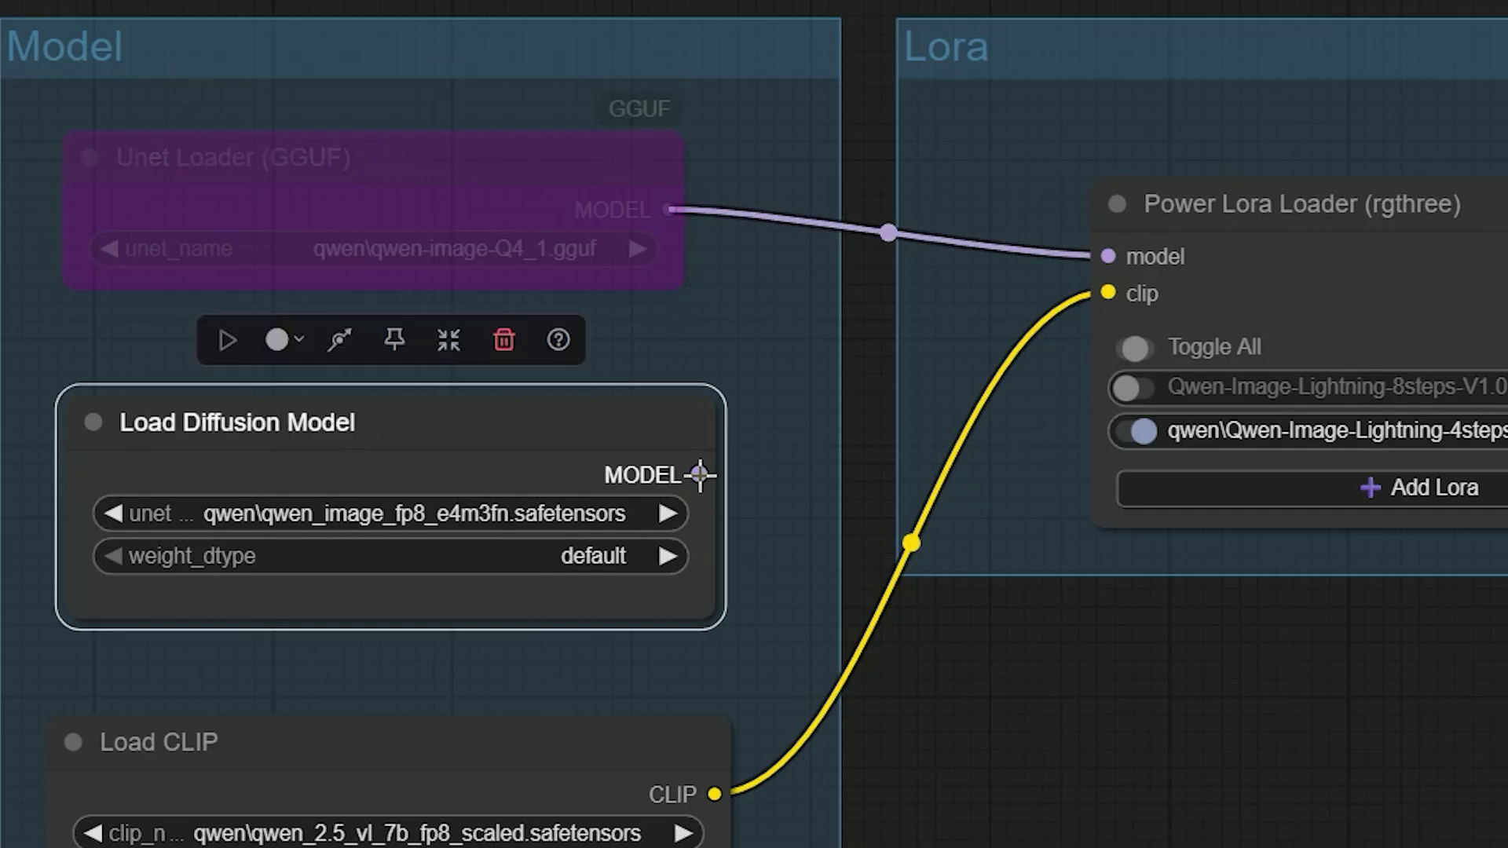
{"action": "left_click_drag", "start_coordinate": [700, 475], "coordinate": [1107, 256]}
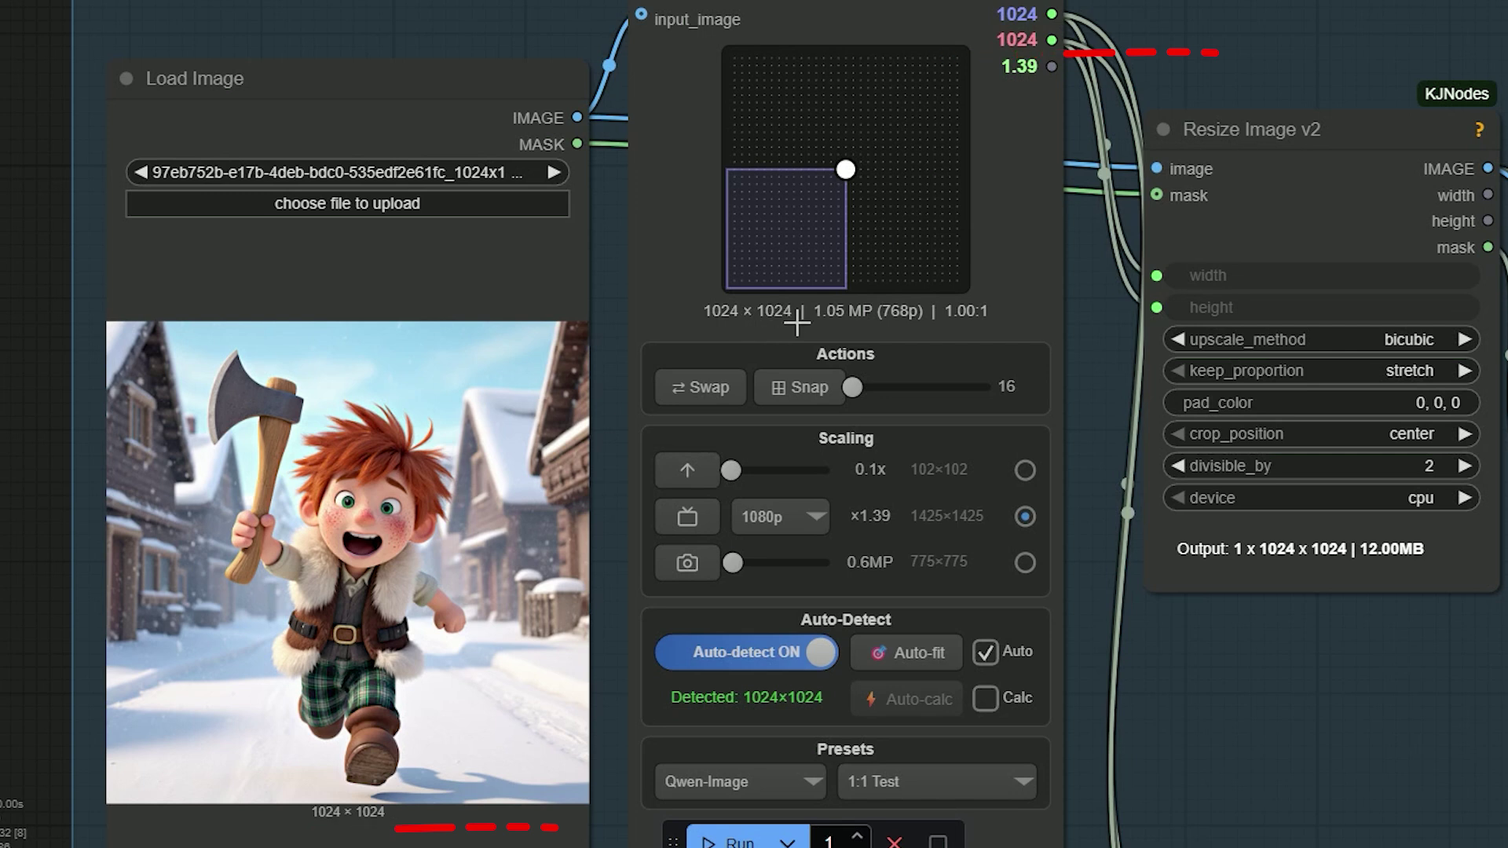
{"action": "scroll", "coordinate": [1137, 258], "scroll_direction": "down", "scroll_amount": 3}
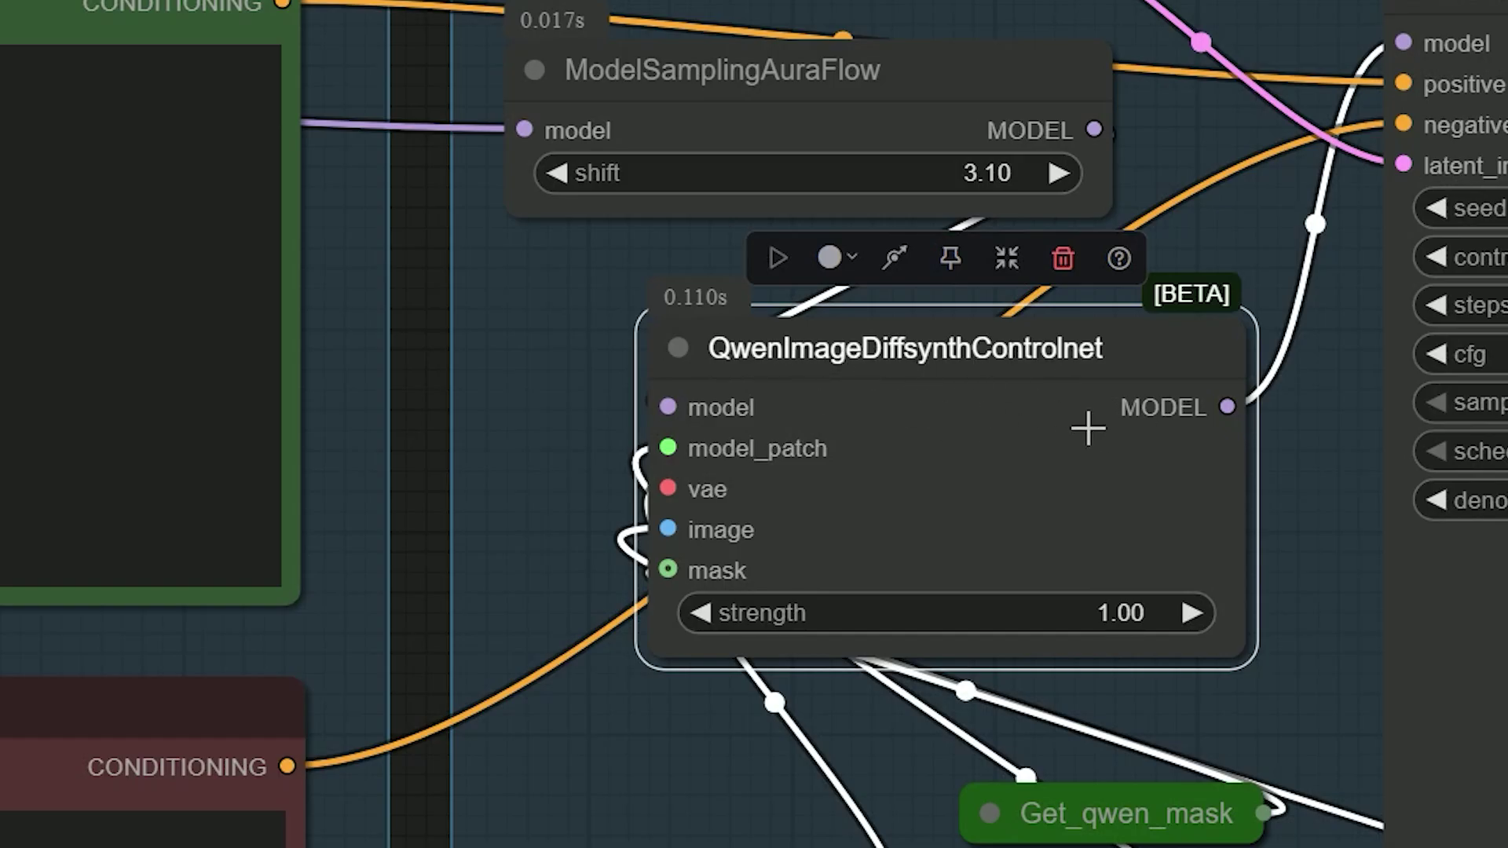
{"action": "scroll", "coordinate": [1087, 427], "scroll_direction": "down", "scroll_amount": 5}
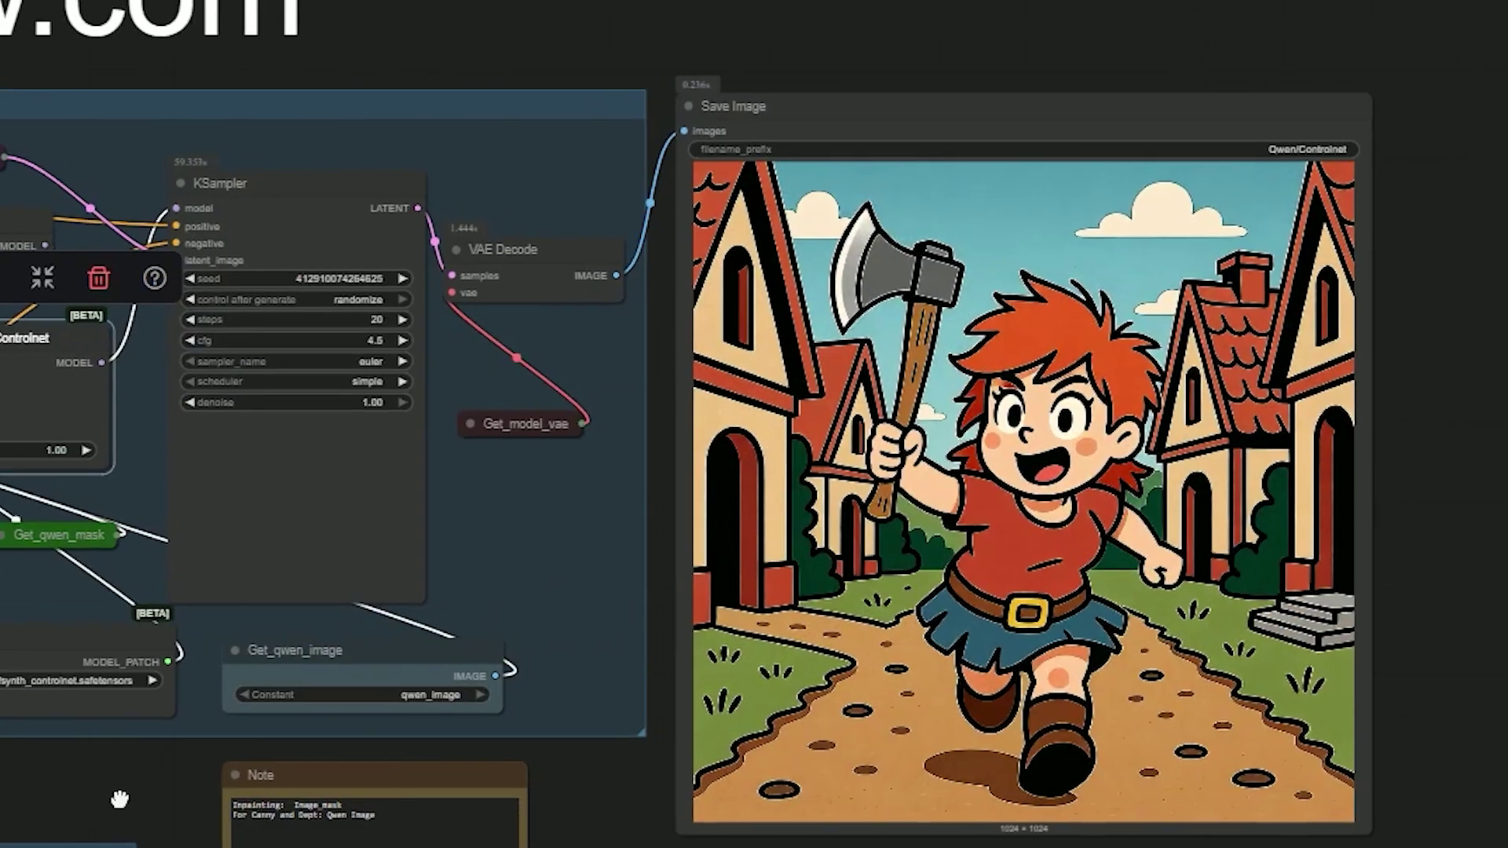
{"action": "scroll", "coordinate": [911, 583], "scroll_direction": "down", "scroll_amount": 3}
{"action": "left_click_drag", "start_coordinate": [626, 845], "coordinate": [912, 583]}
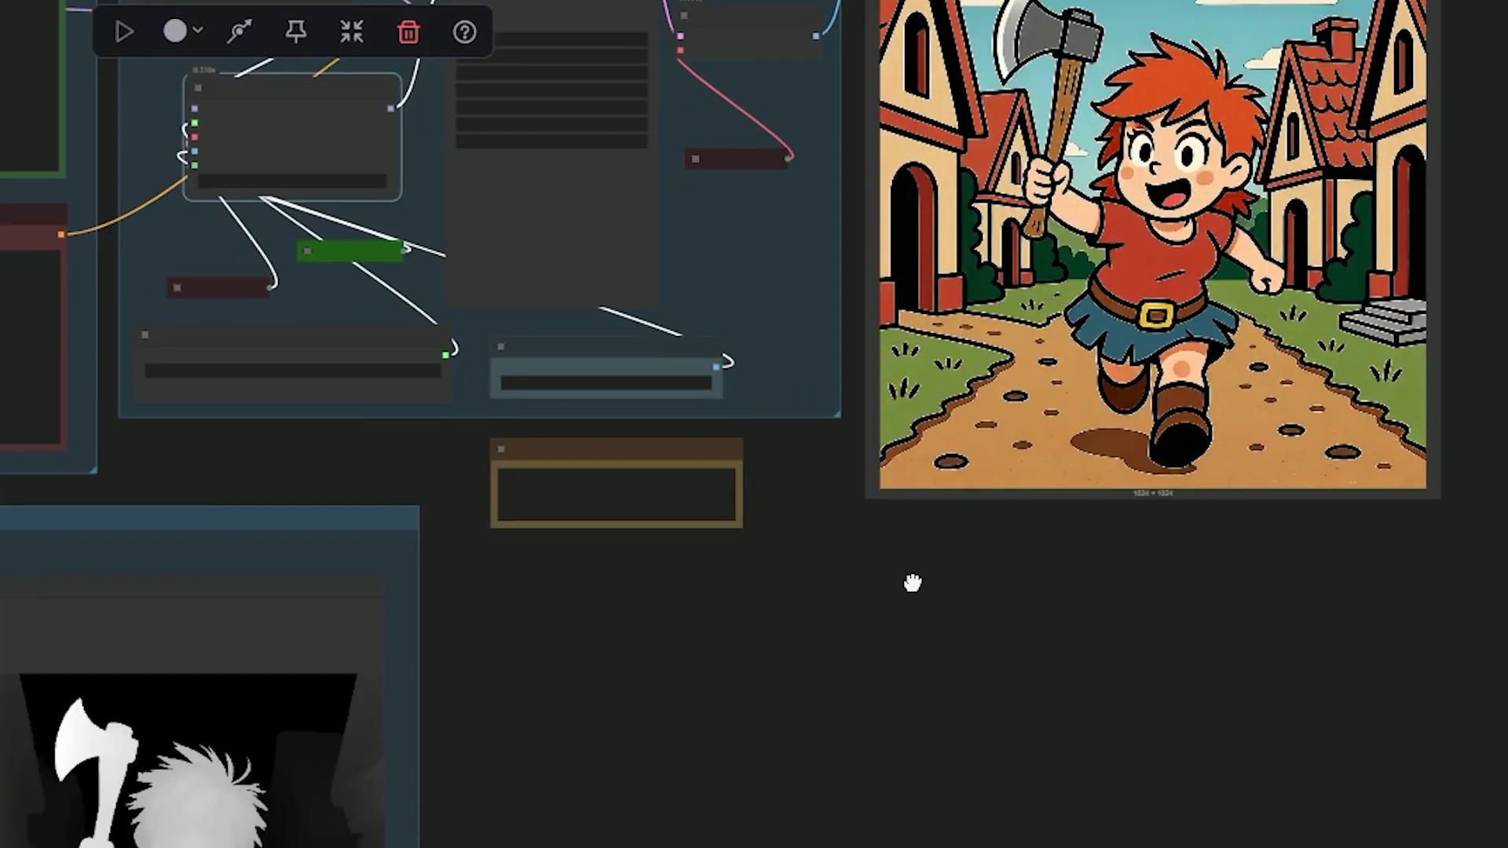
{"action": "left_click", "coordinate": [283, 815]}
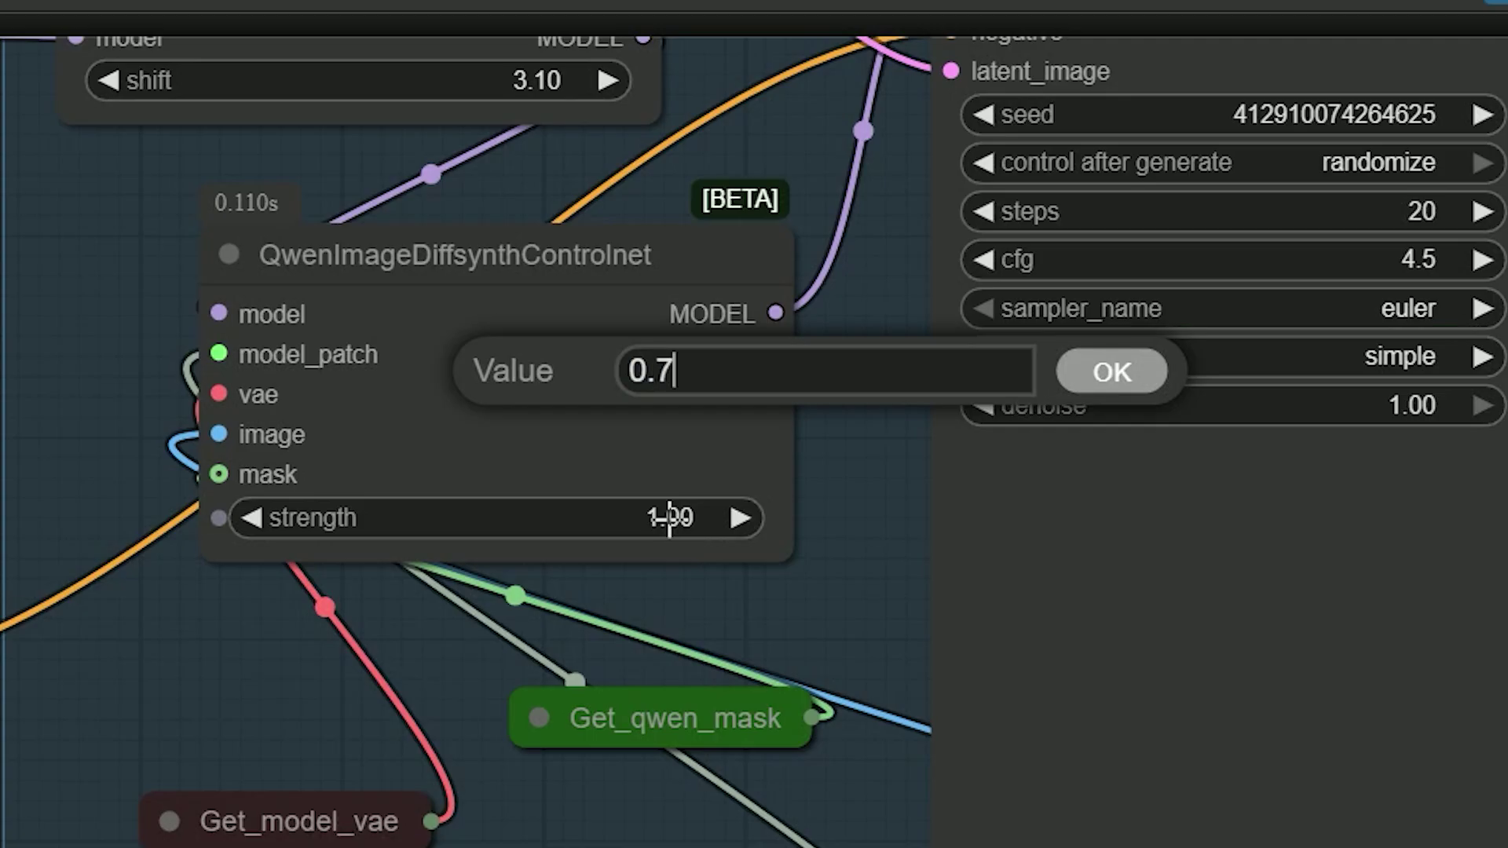
Step: Confirm a QwenImageDiffsynthControlnet strength of 0.7 and look over the graph
{"action": "left_click", "coordinate": [1143, 378]}
{"action": "scroll", "coordinate": [883, 687], "scroll_direction": "down", "scroll_amount": 2}
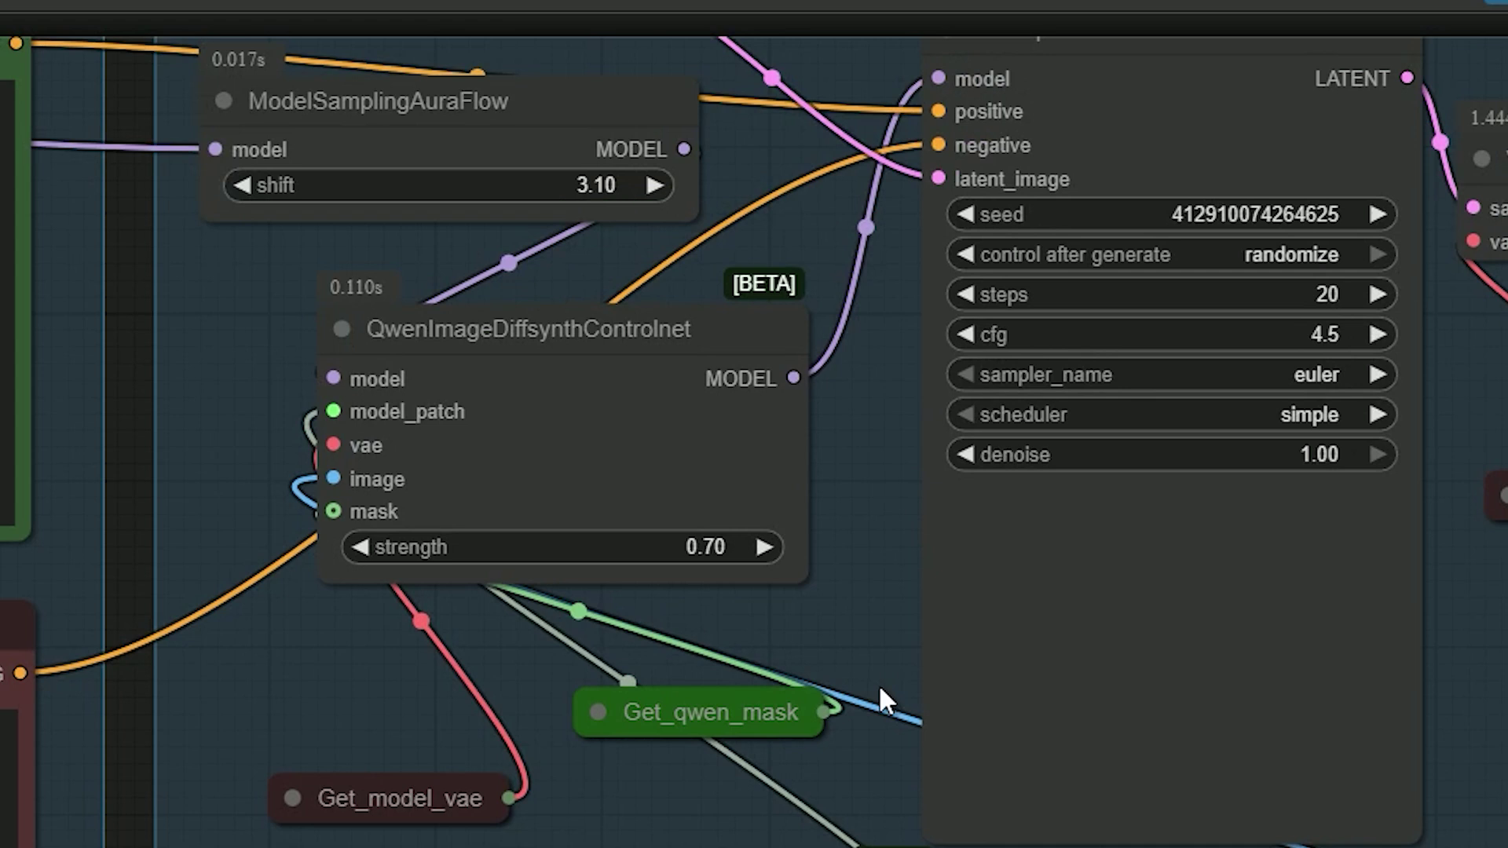
{"action": "left_click_drag", "start_coordinate": [882, 700], "coordinate": [963, 693]}
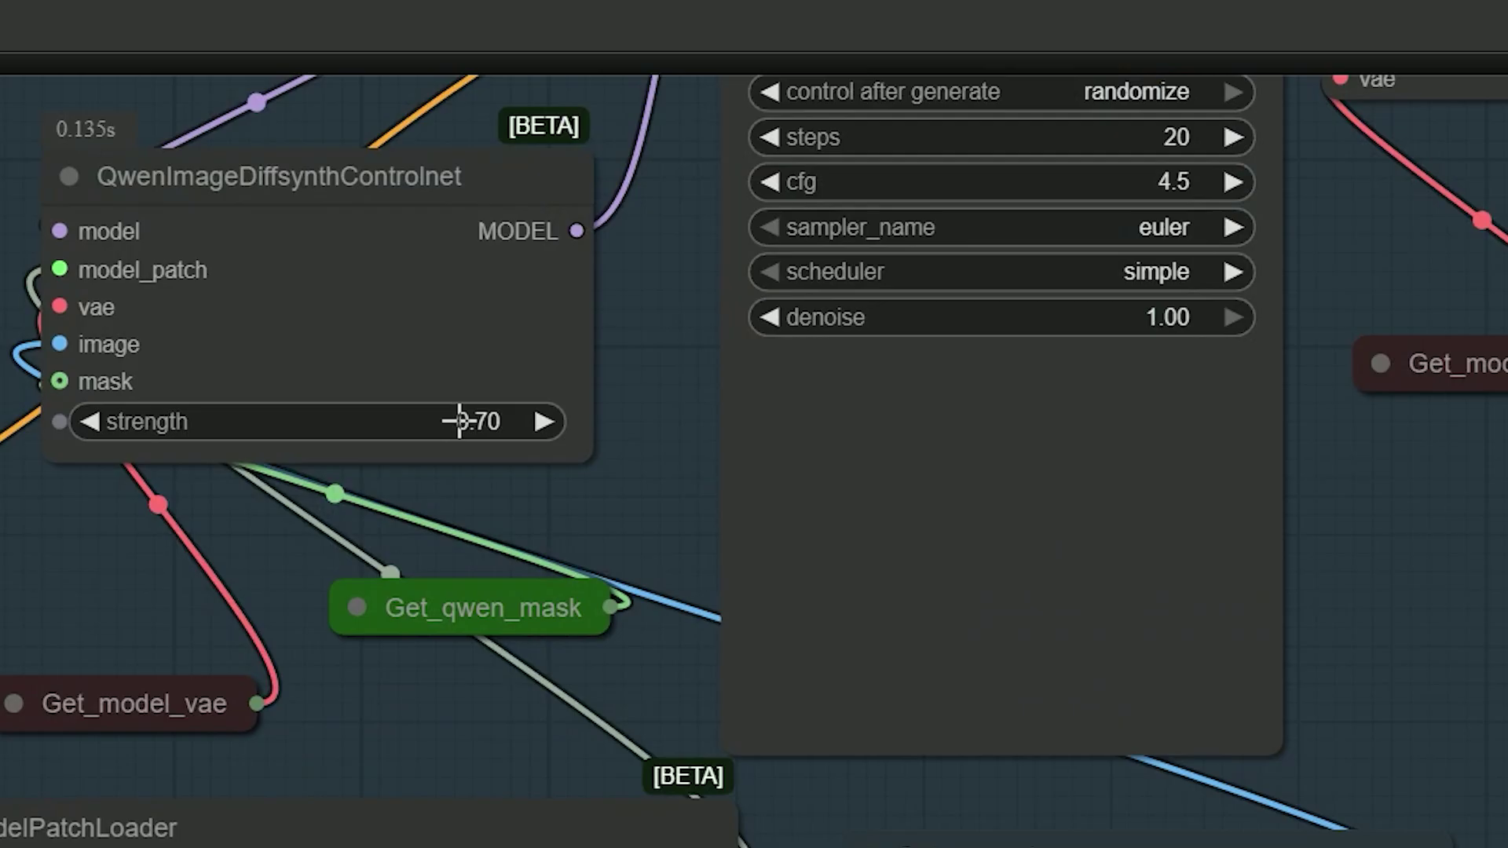
Step: Lower the ControlNet strength to 0.30 and queue a new generation run
{"action": "left_click", "coordinate": [425, 332]}
{"action": "type", "text": "0"}
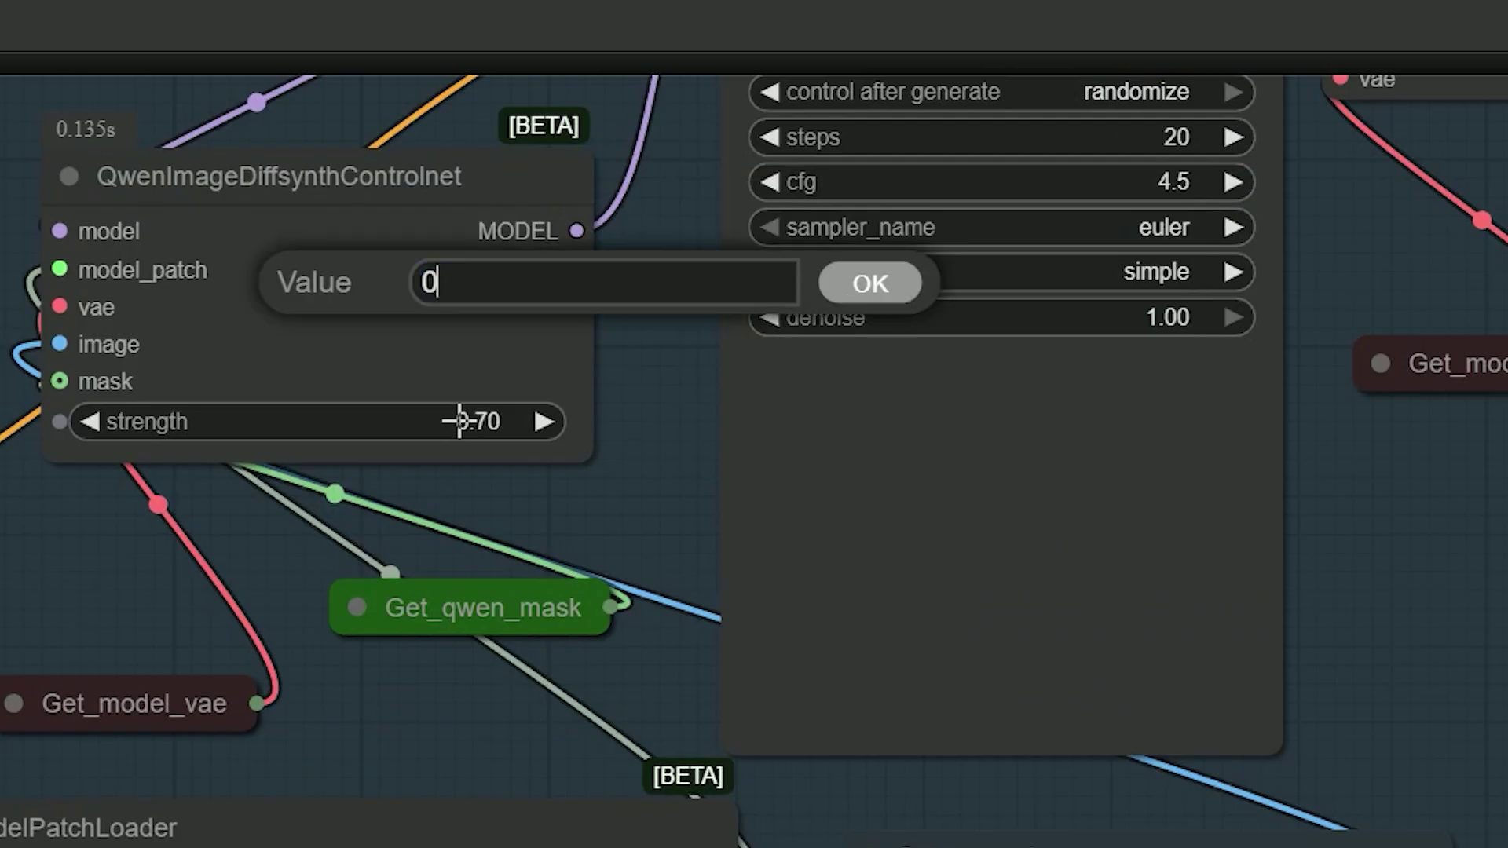
{"action": "type", "text": ".3"}
{"action": "key", "text": "Return"}
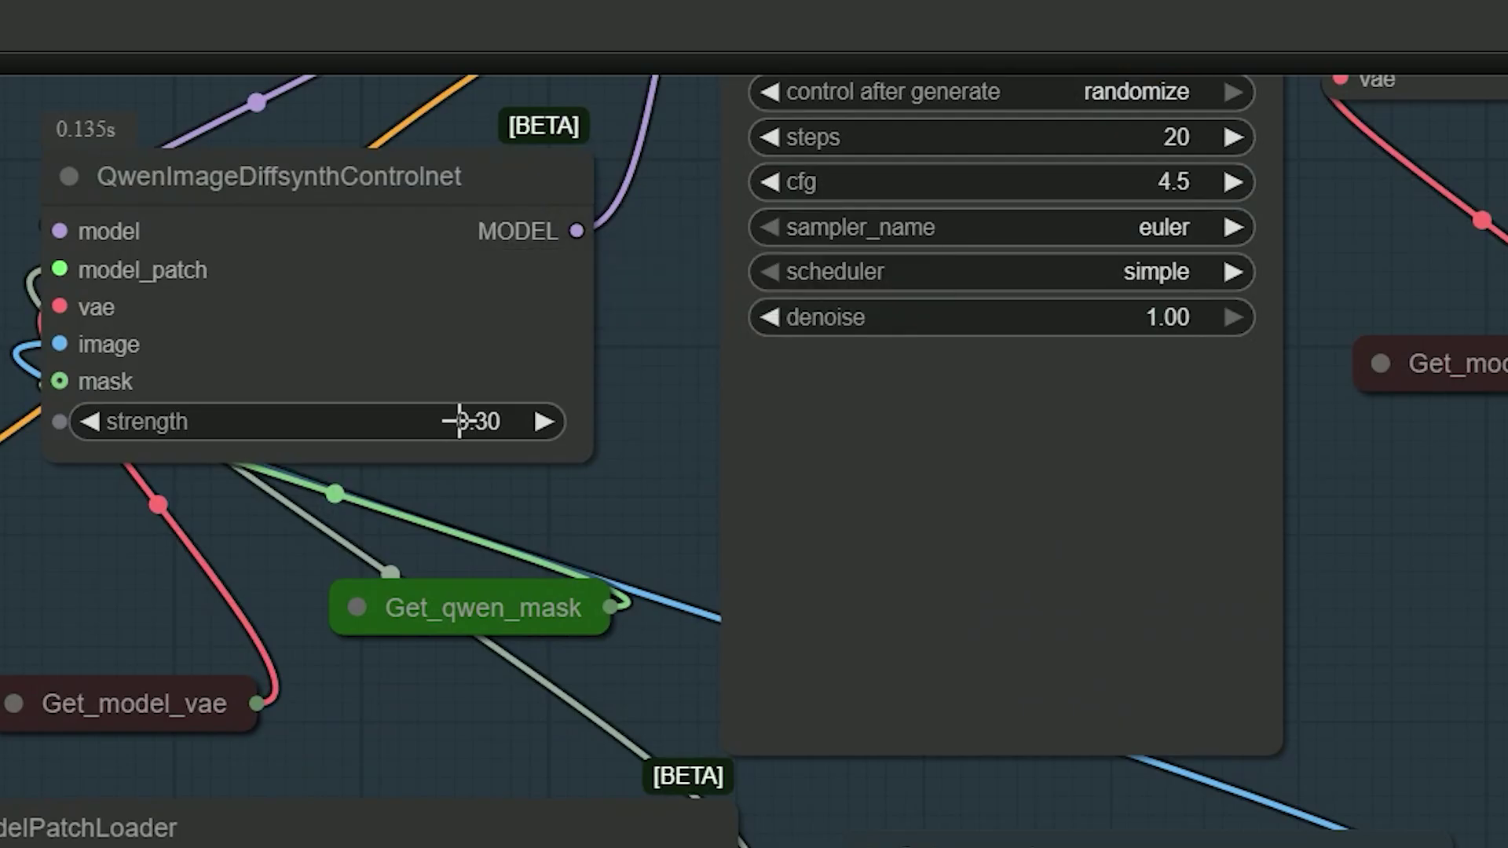
{"action": "key", "text": "ctrl+Return"}
{"action": "scroll", "coordinate": [313, 760], "scroll_direction": "down", "scroll_amount": 5}
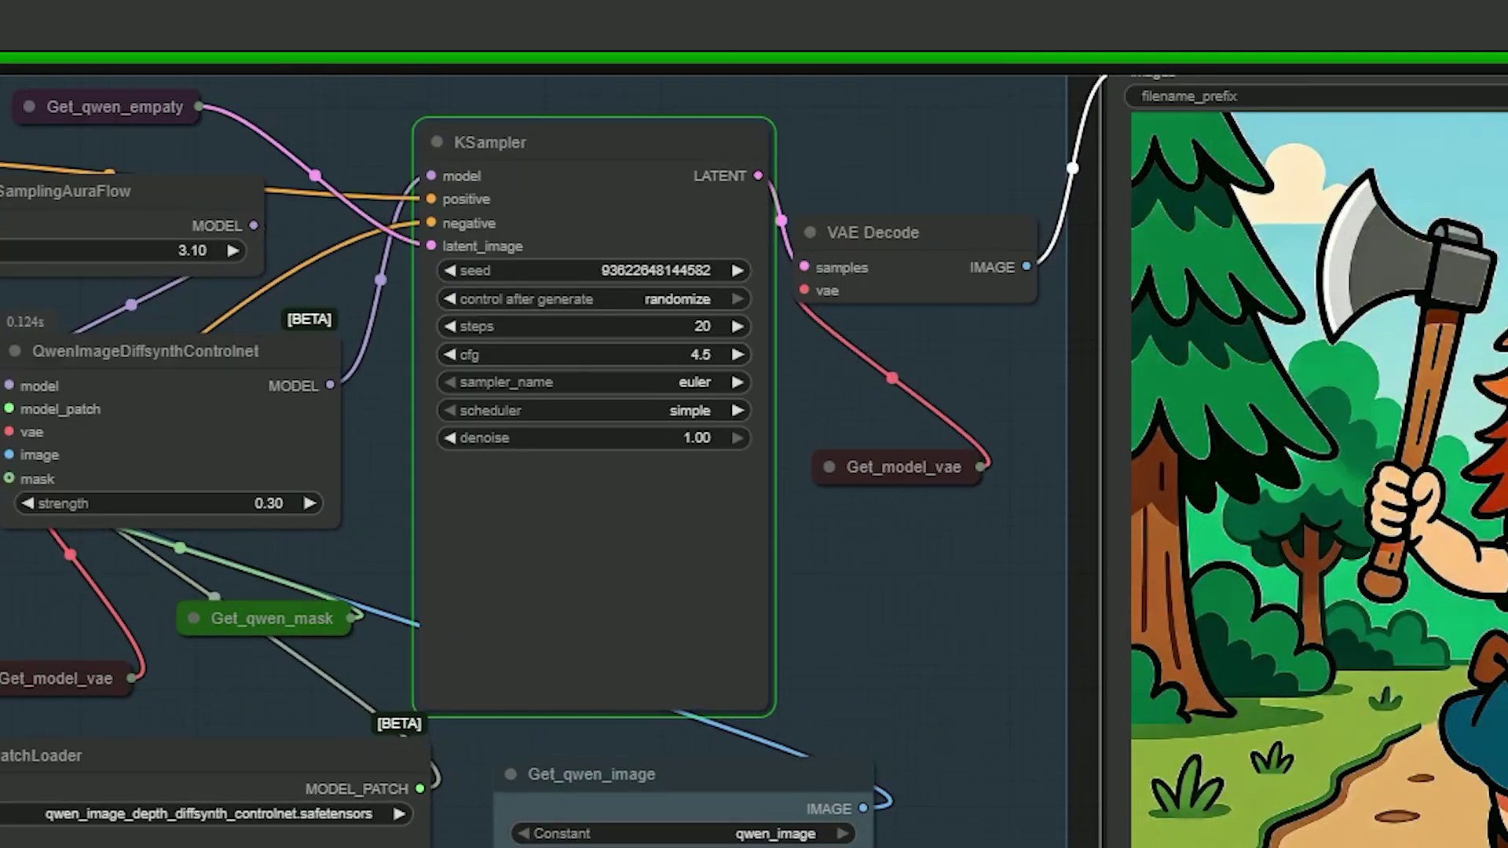
{"action": "scroll", "coordinate": [312, 760], "scroll_direction": "down", "scroll_amount": 3}
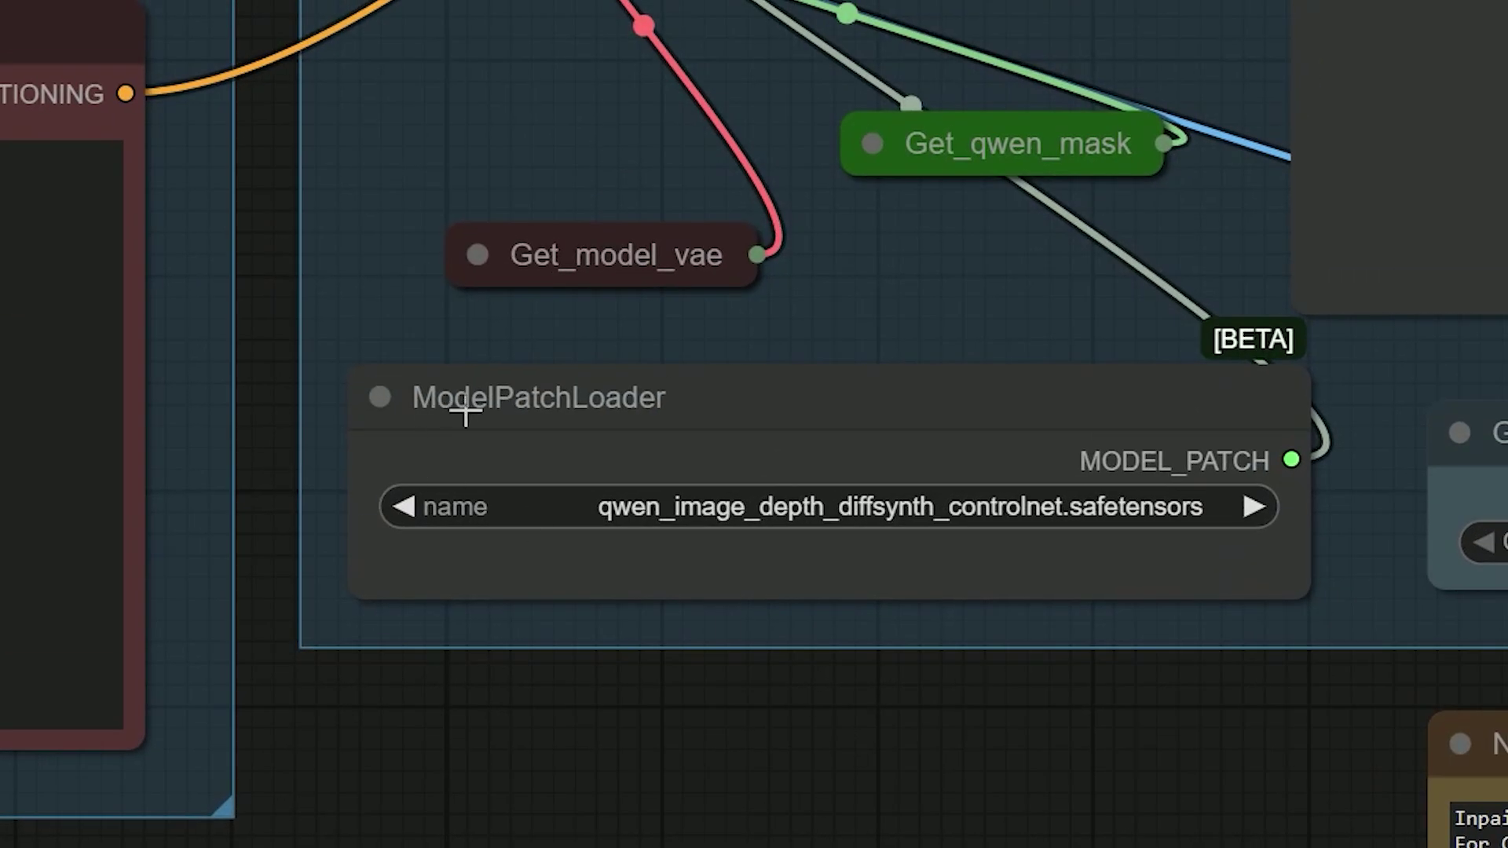
Step: Switch ModelPatchLoader to the canny ControlNet model and the AIO Aux Preprocessor to CannyEdgePreprocessor
{"action": "left_click", "coordinate": [808, 507]}
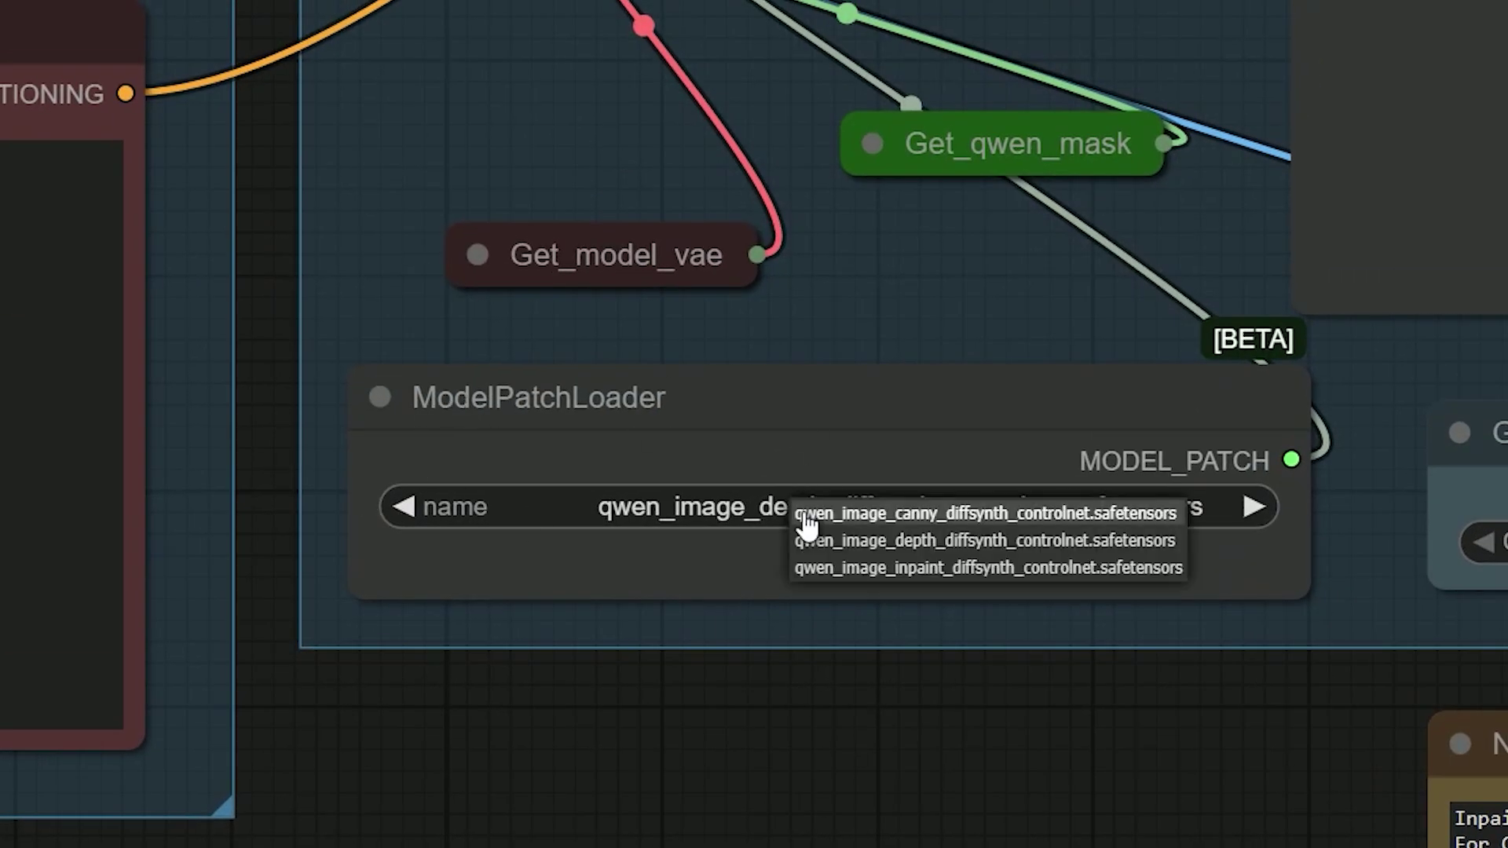
{"action": "left_click", "coordinate": [878, 531]}
{"action": "scroll", "coordinate": [719, 683], "scroll_direction": "down", "scroll_amount": 4}
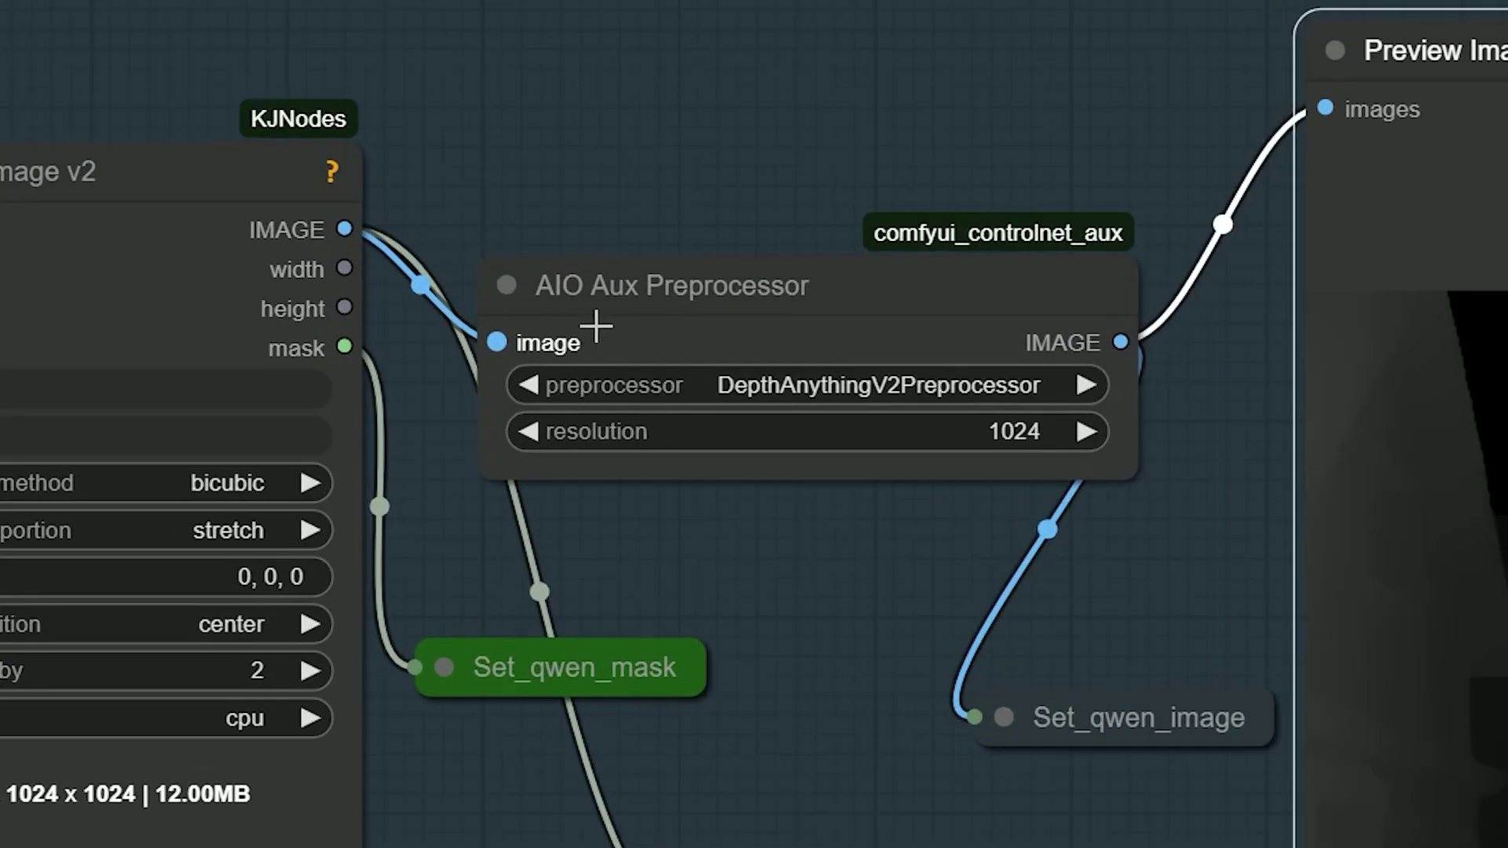
{"action": "left_click", "coordinate": [785, 384]}
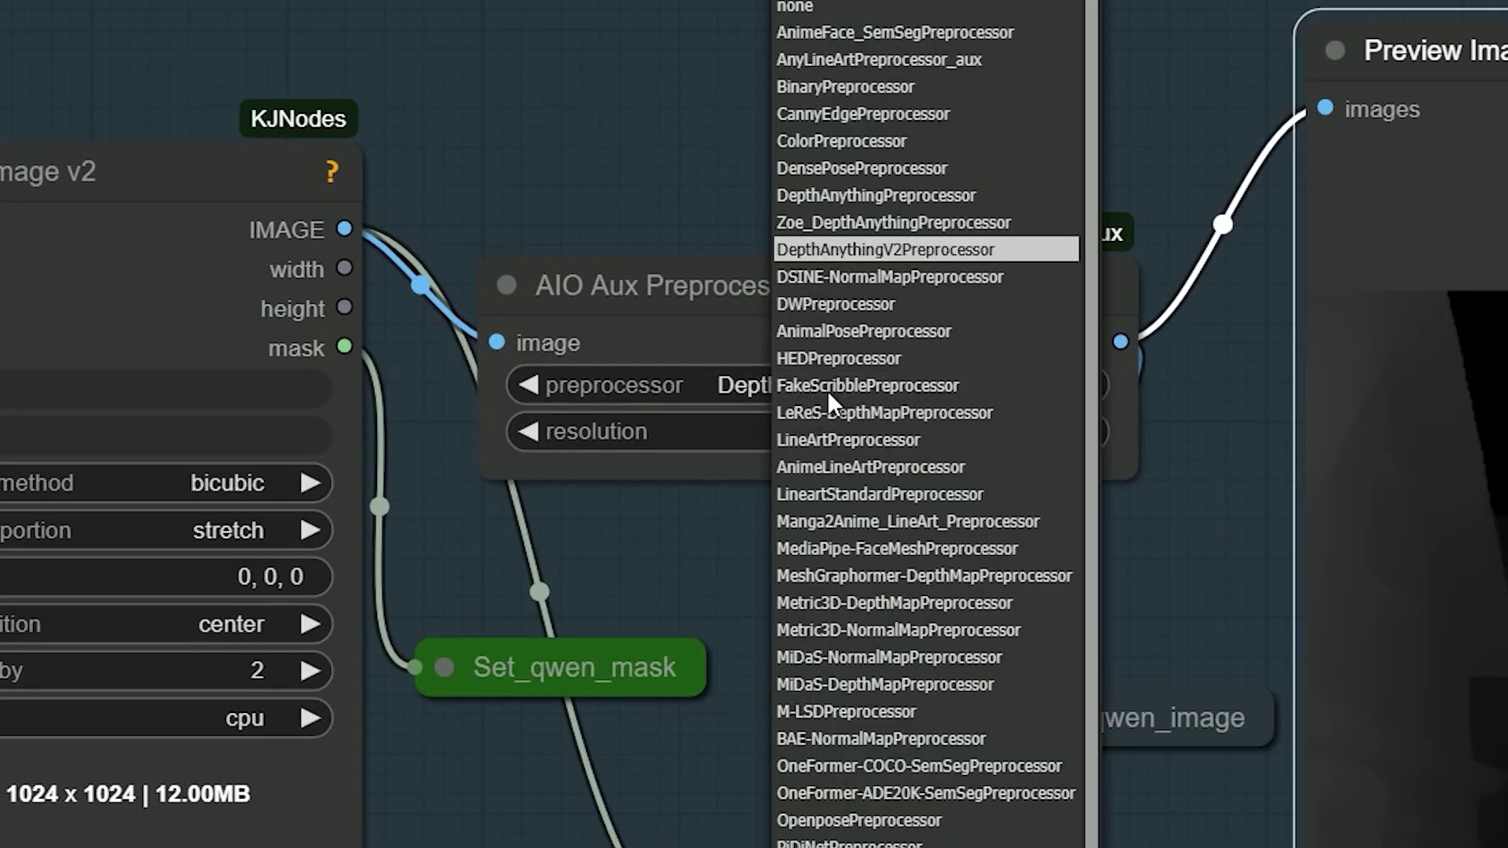
{"action": "left_click", "coordinate": [913, 118]}
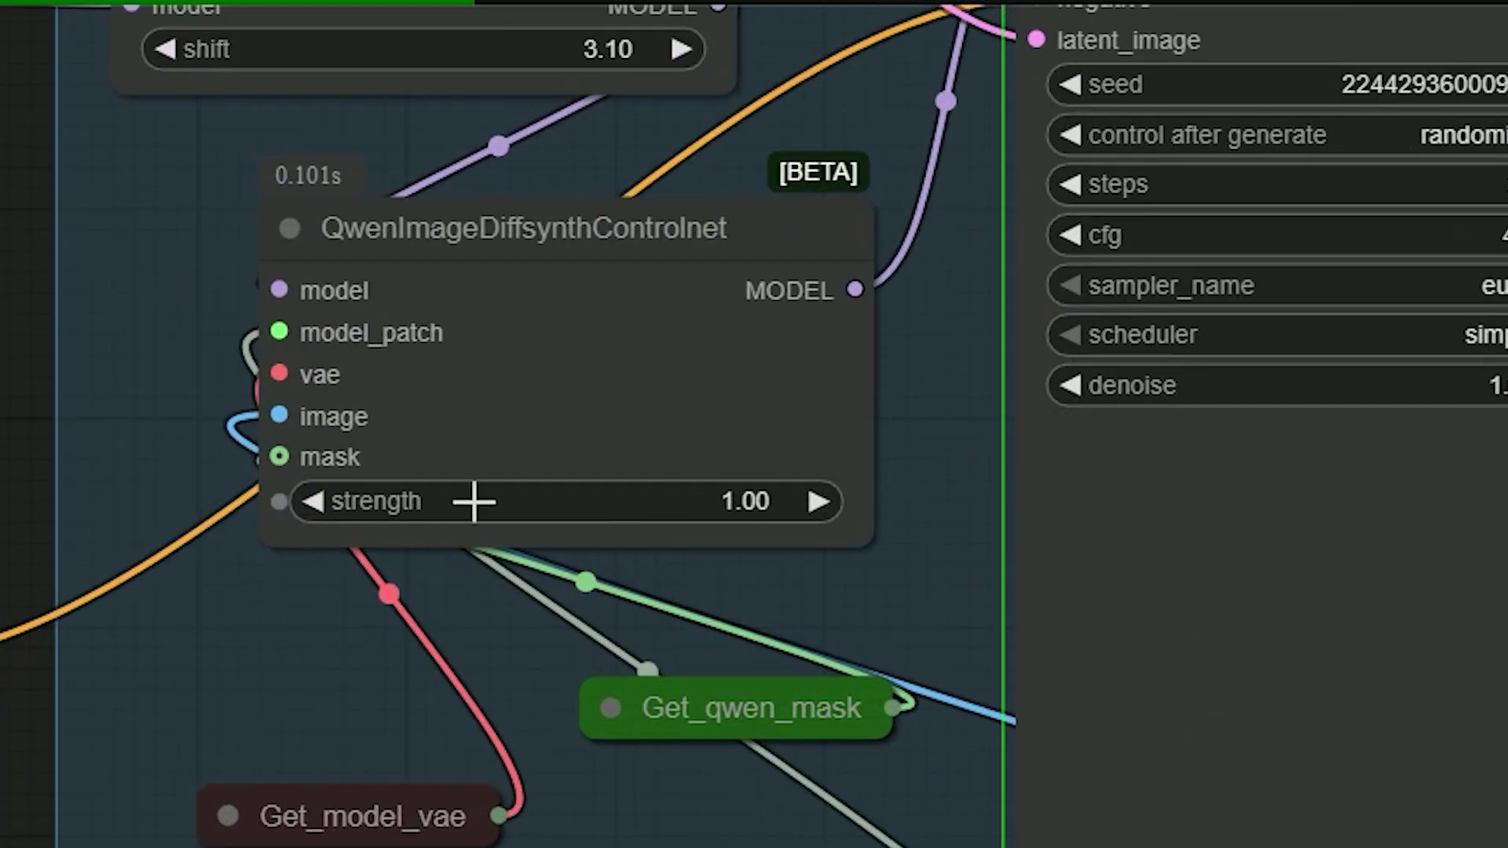
{"action": "left_click", "coordinate": [480, 449]}
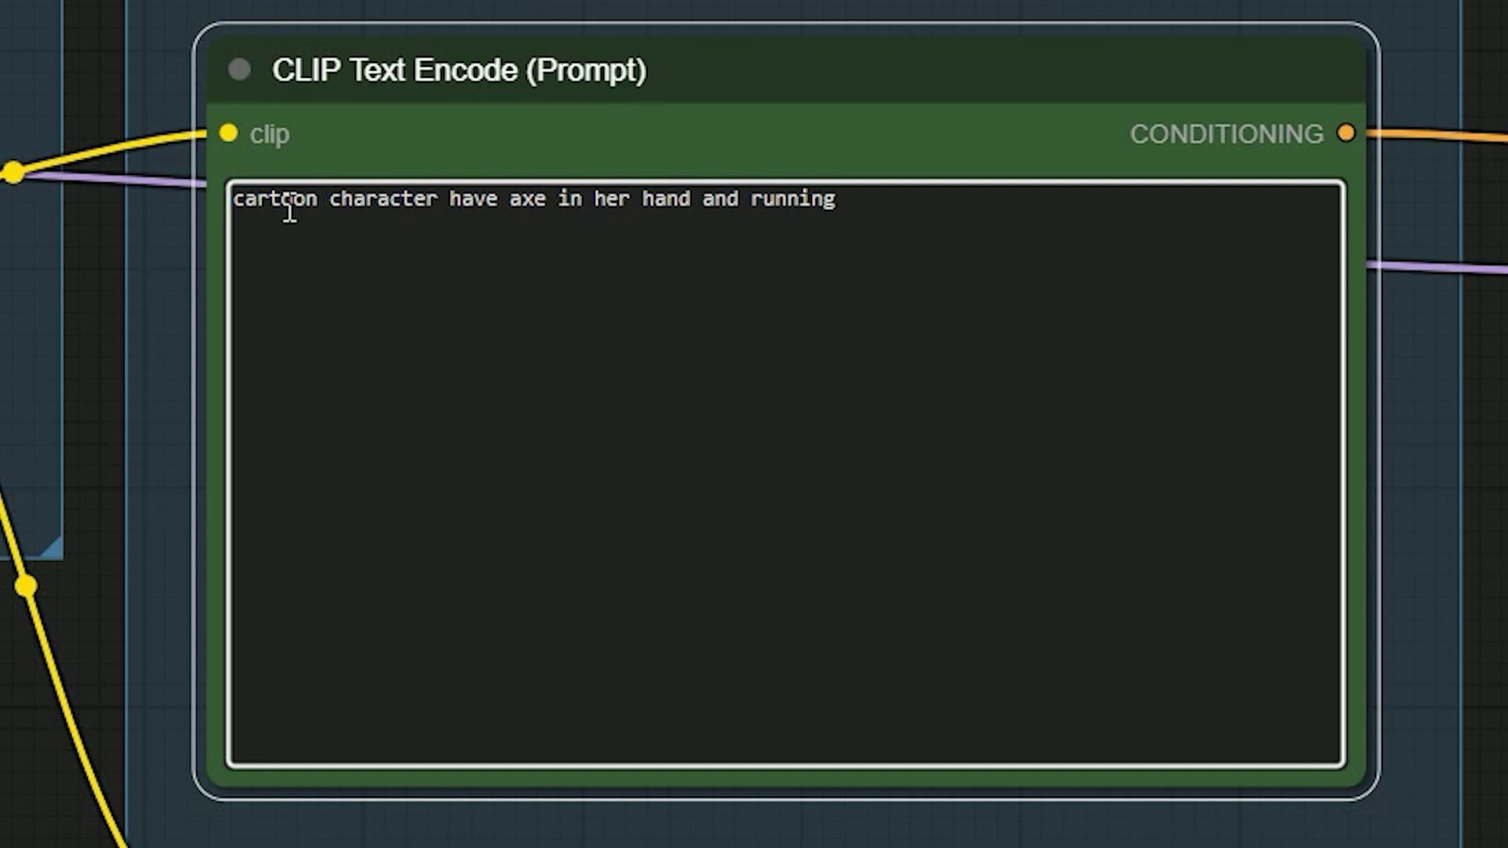
Step: Review the axe-and-running cartoon prompt in CLIP Text Encode, then zoom out to the canny output
{"action": "left_click", "coordinate": [331, 213]}
{"action": "scroll", "coordinate": [333, 214], "scroll_direction": "down", "scroll_amount": 2}
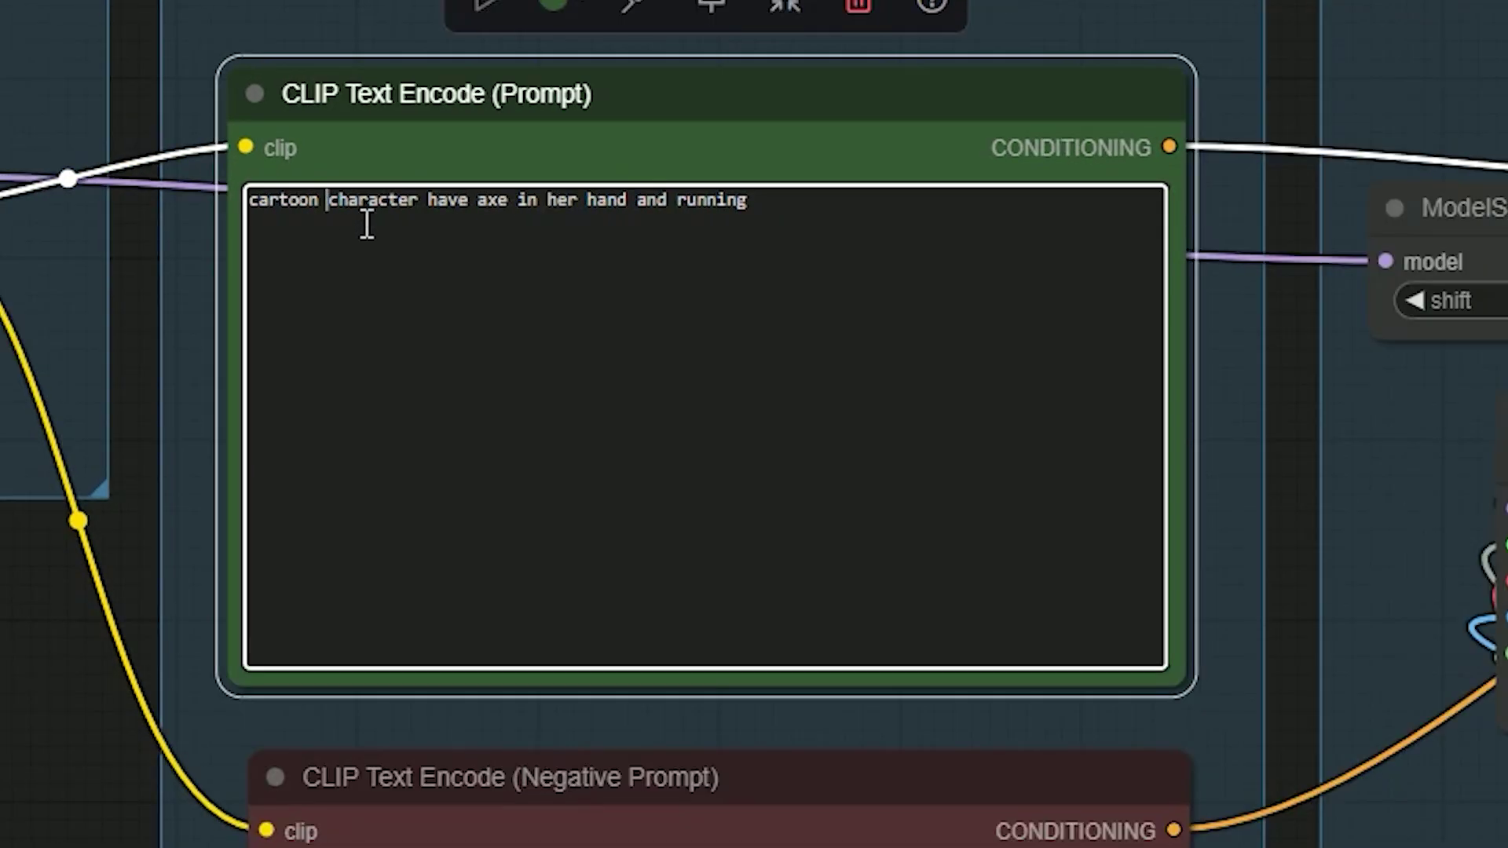
{"action": "scroll", "coordinate": [365, 227], "scroll_direction": "down", "scroll_amount": 2}
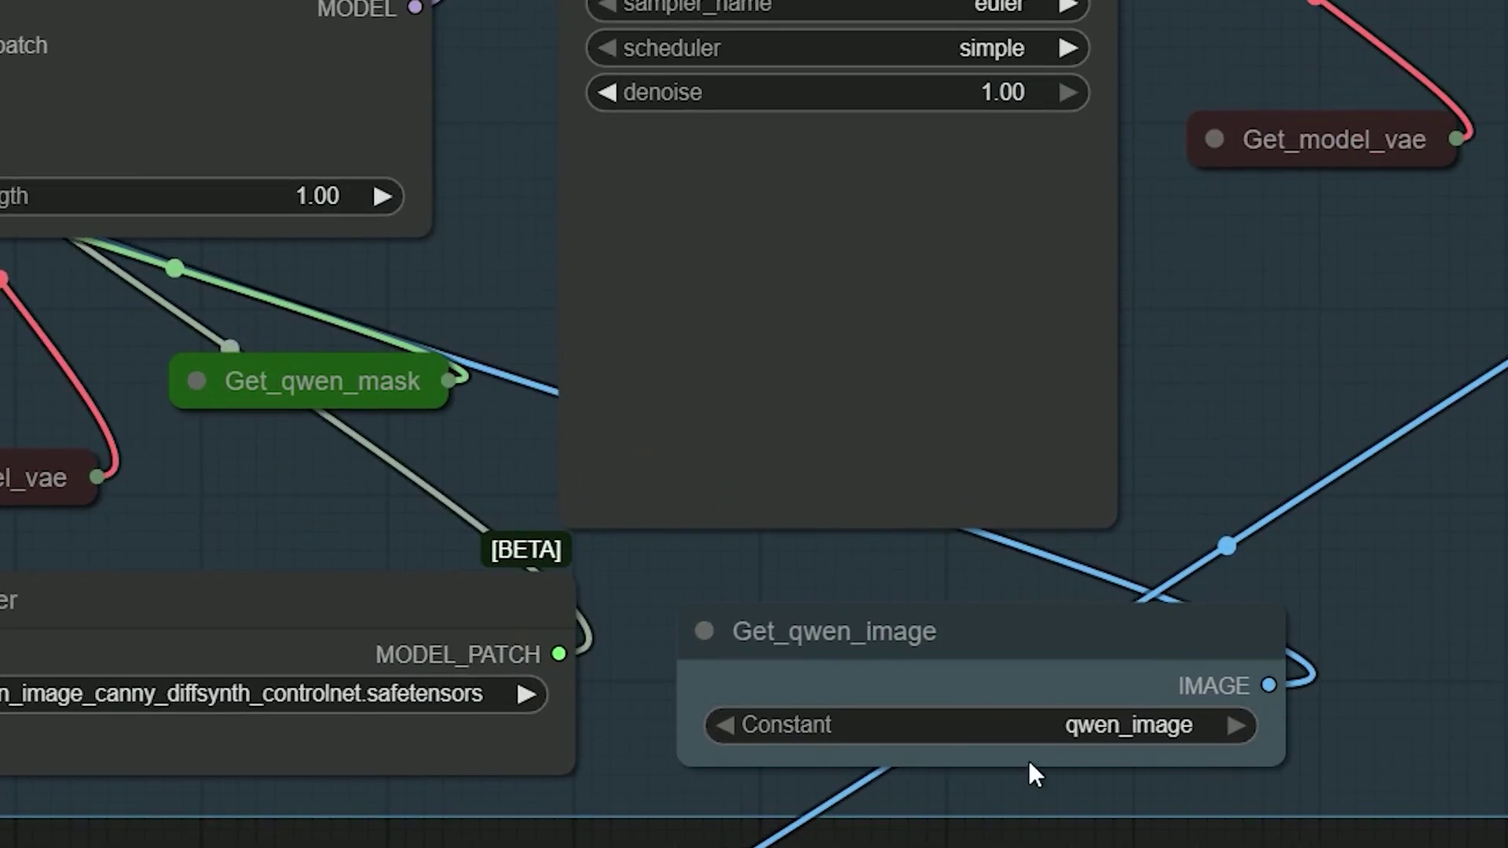
Step: Set Get_qwen_image to image_msk as the ControlNet image and nudge the node slightly
{"action": "left_click", "coordinate": [1105, 730]}
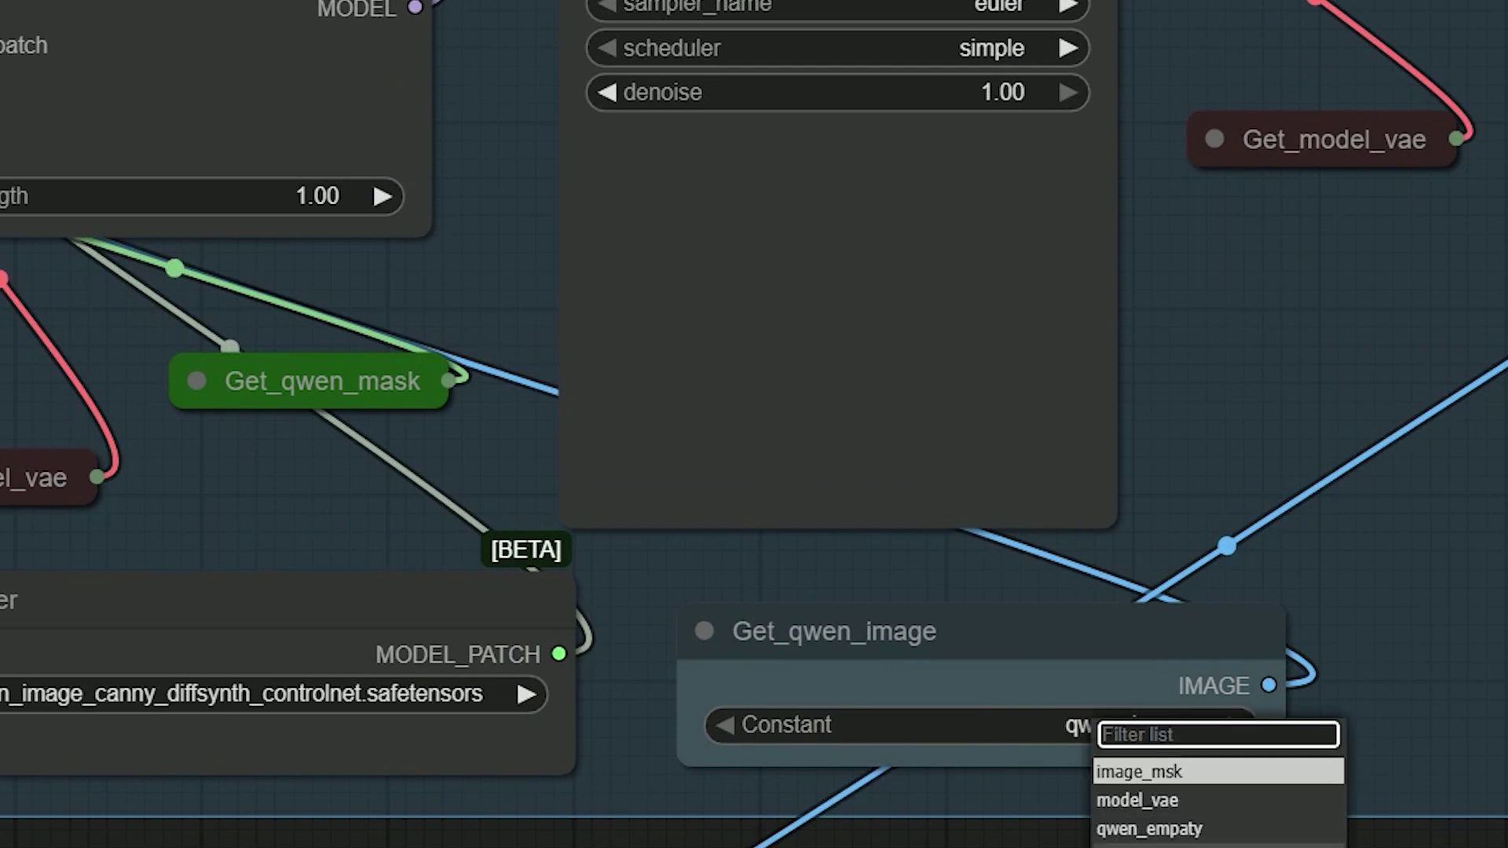
{"action": "left_click", "coordinate": [1169, 774]}
{"action": "mouse_move", "coordinate": [962, 643]}
{"action": "left_mouse_down"}
{"action": "mouse_move", "coordinate": [916, 633]}
{"action": "mouse_move", "coordinate": [941, 649]}
{"action": "left_mouse_up"}
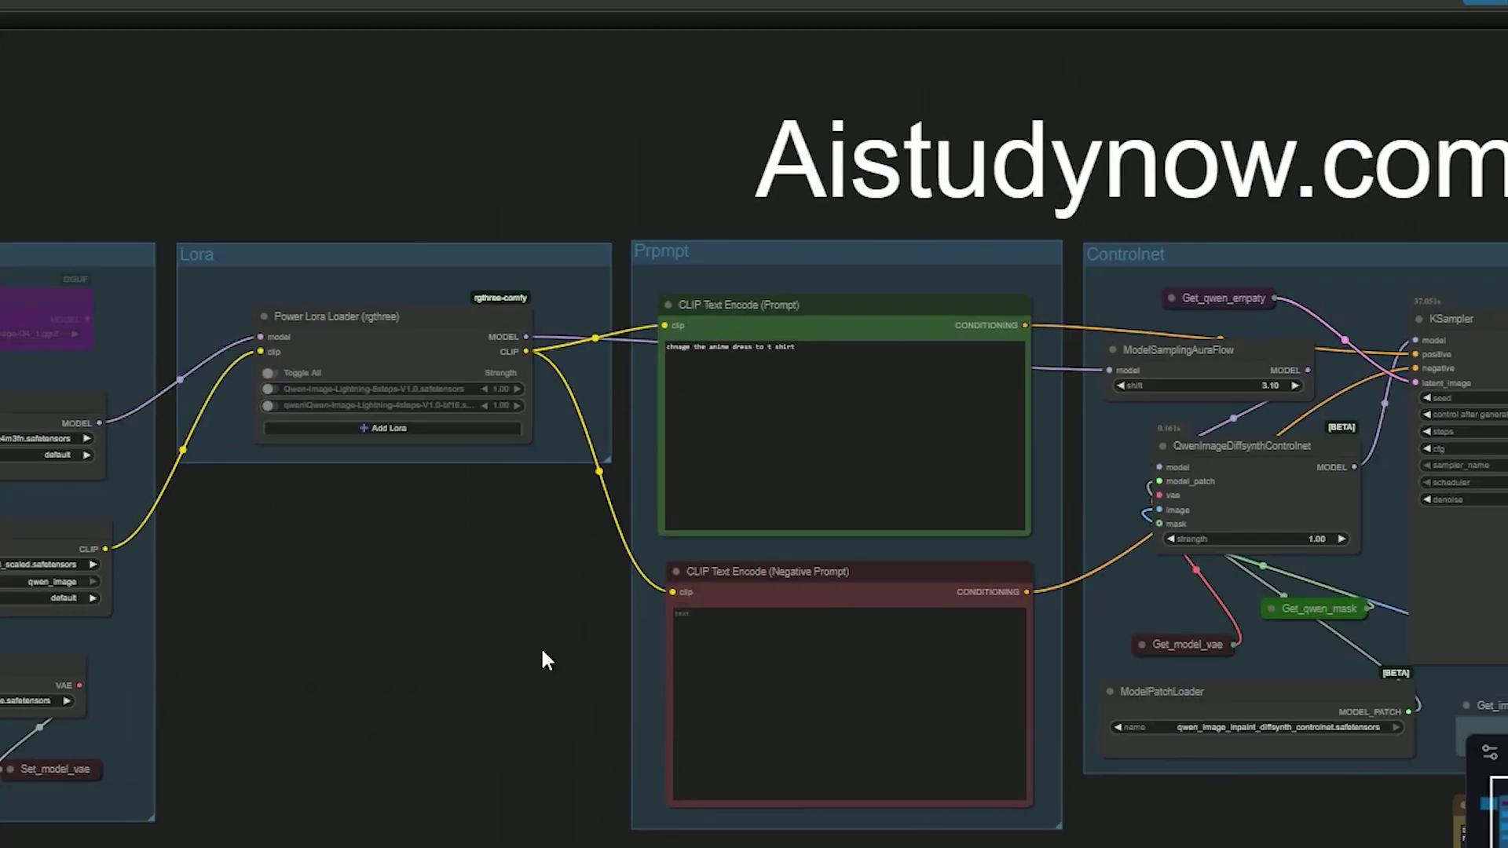
{"action": "scroll", "coordinate": [668, 341], "scroll_direction": "up", "scroll_amount": 8}
{"action": "left_click_drag", "start_coordinate": [640, 354], "coordinate": [498, 336]}
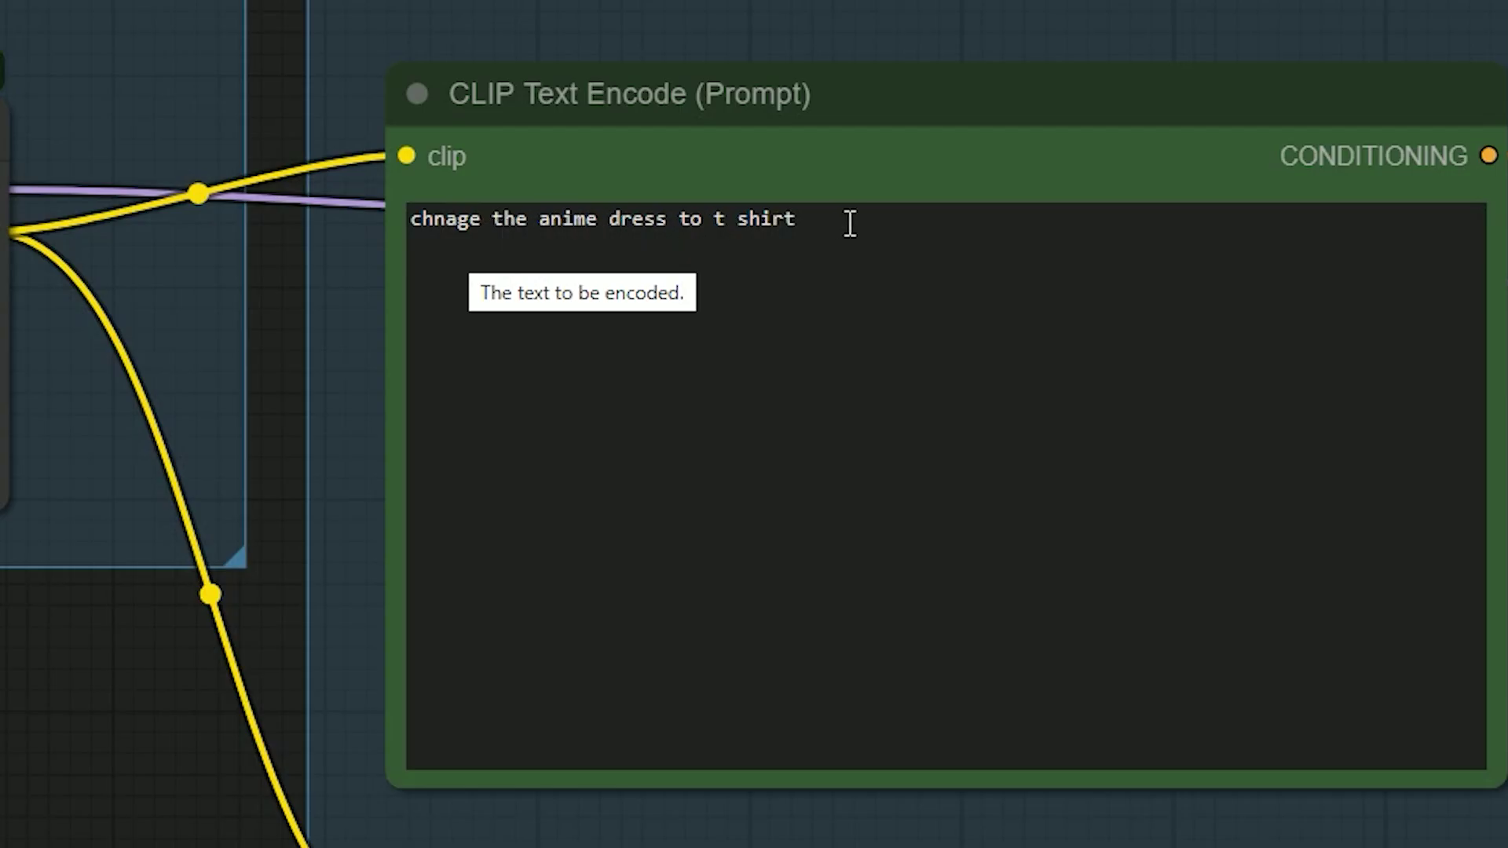
{"action": "scroll", "coordinate": [932, 225], "scroll_direction": "down", "scroll_amount": 1}
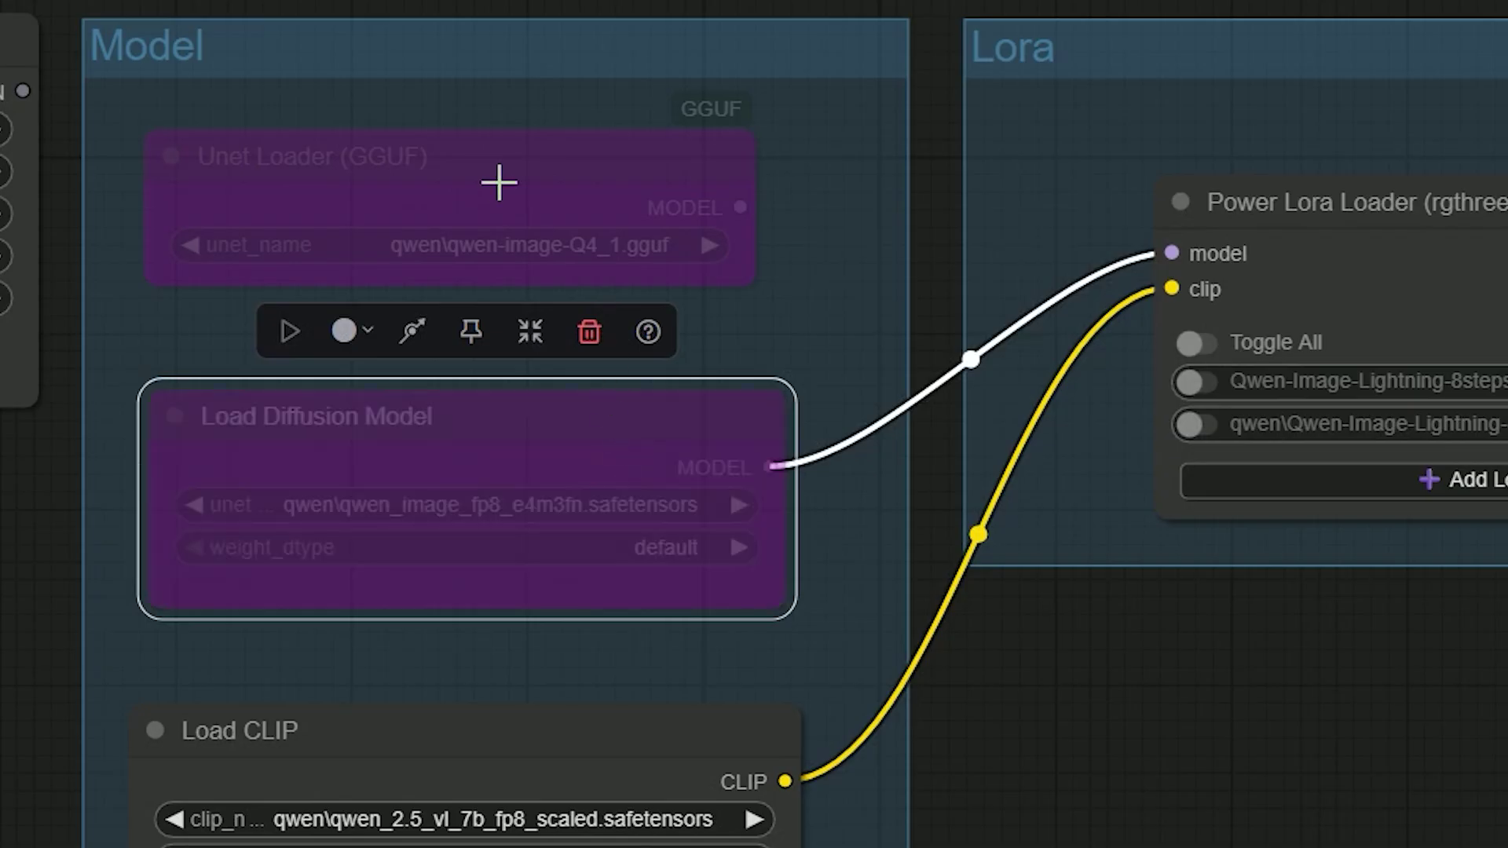
Step: Unbypass the Unet Loader (GGUF) and wire its MODEL output into the Power Lora Loader
{"action": "left_click", "coordinate": [422, 170]}
{"action": "key", "text": "ctrl+b"}
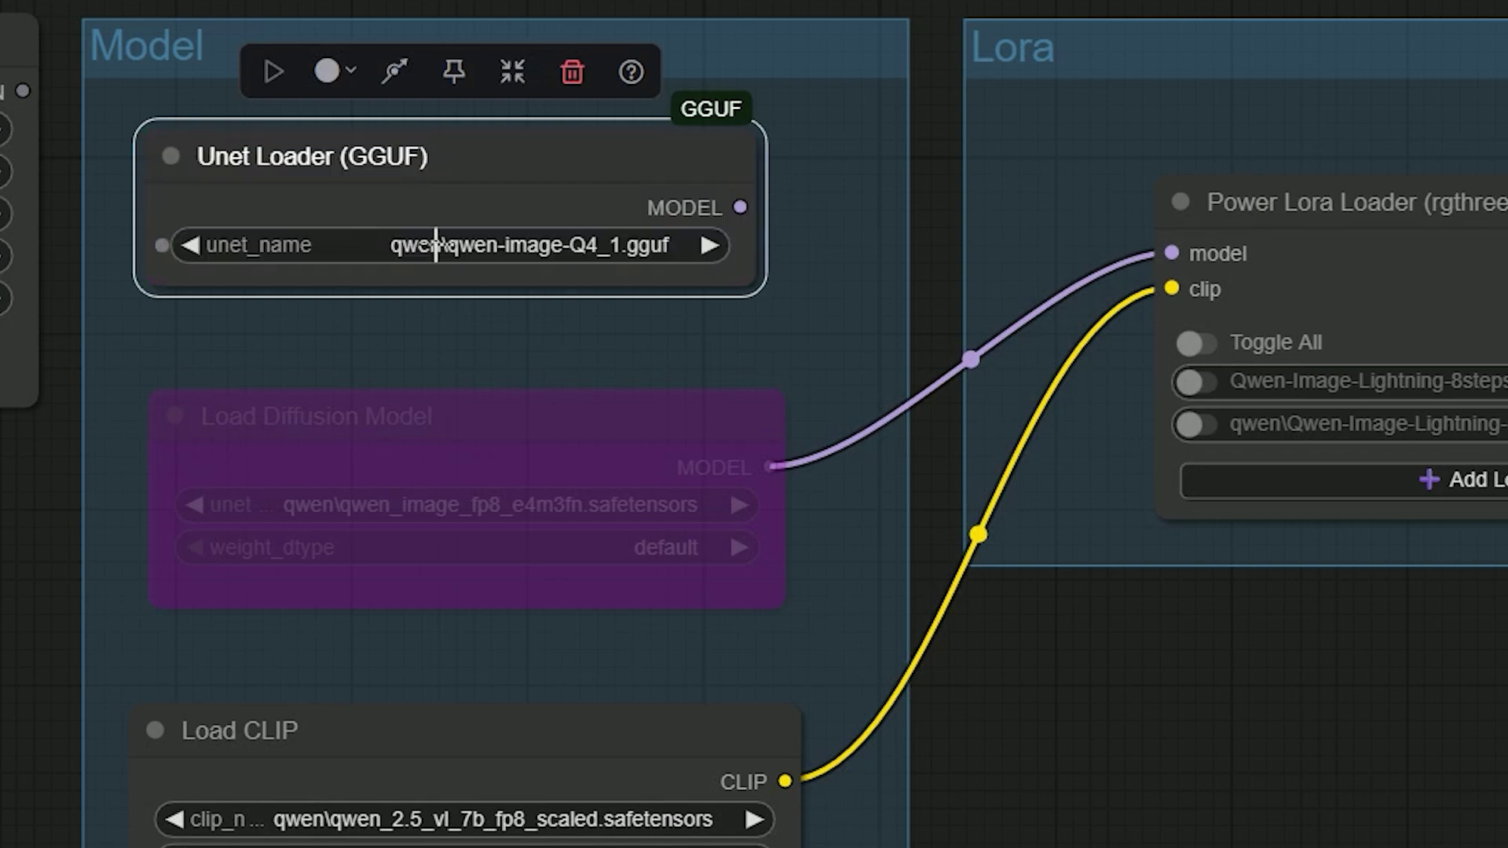
{"action": "scroll", "coordinate": [437, 267], "scroll_direction": "up", "scroll_amount": 2}
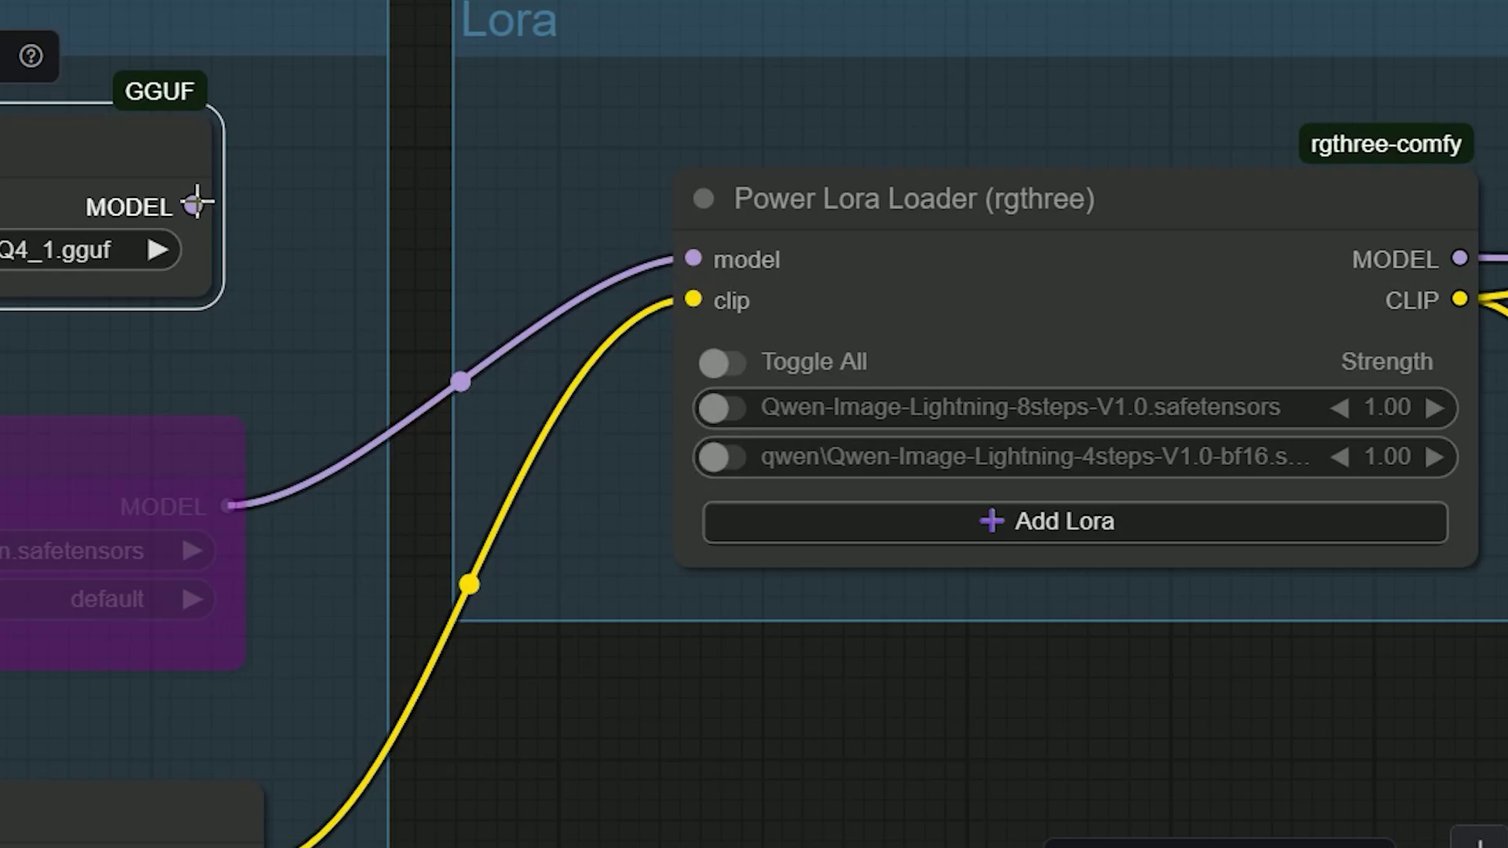
{"action": "left_click_drag", "start_coordinate": [803, 194], "coordinate": [1121, 256]}
{"action": "left_click_drag", "start_coordinate": [492, 256], "coordinate": [671, 261]}
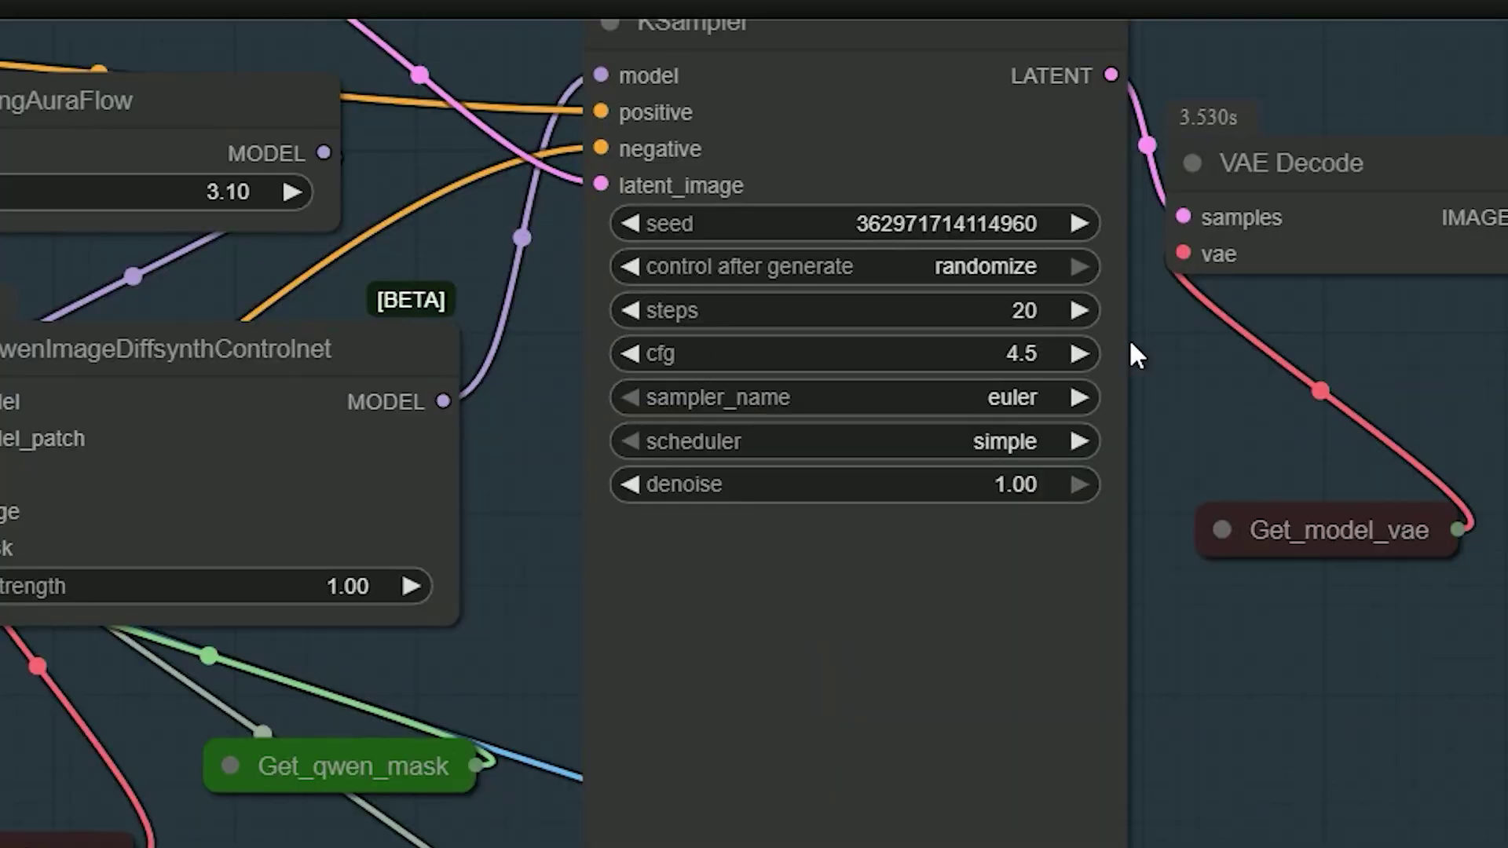
Step: Set the KSampler to 4 steps and cfg 1
{"action": "left_click", "coordinate": [1017, 311]}
{"action": "type", "text": "4"}
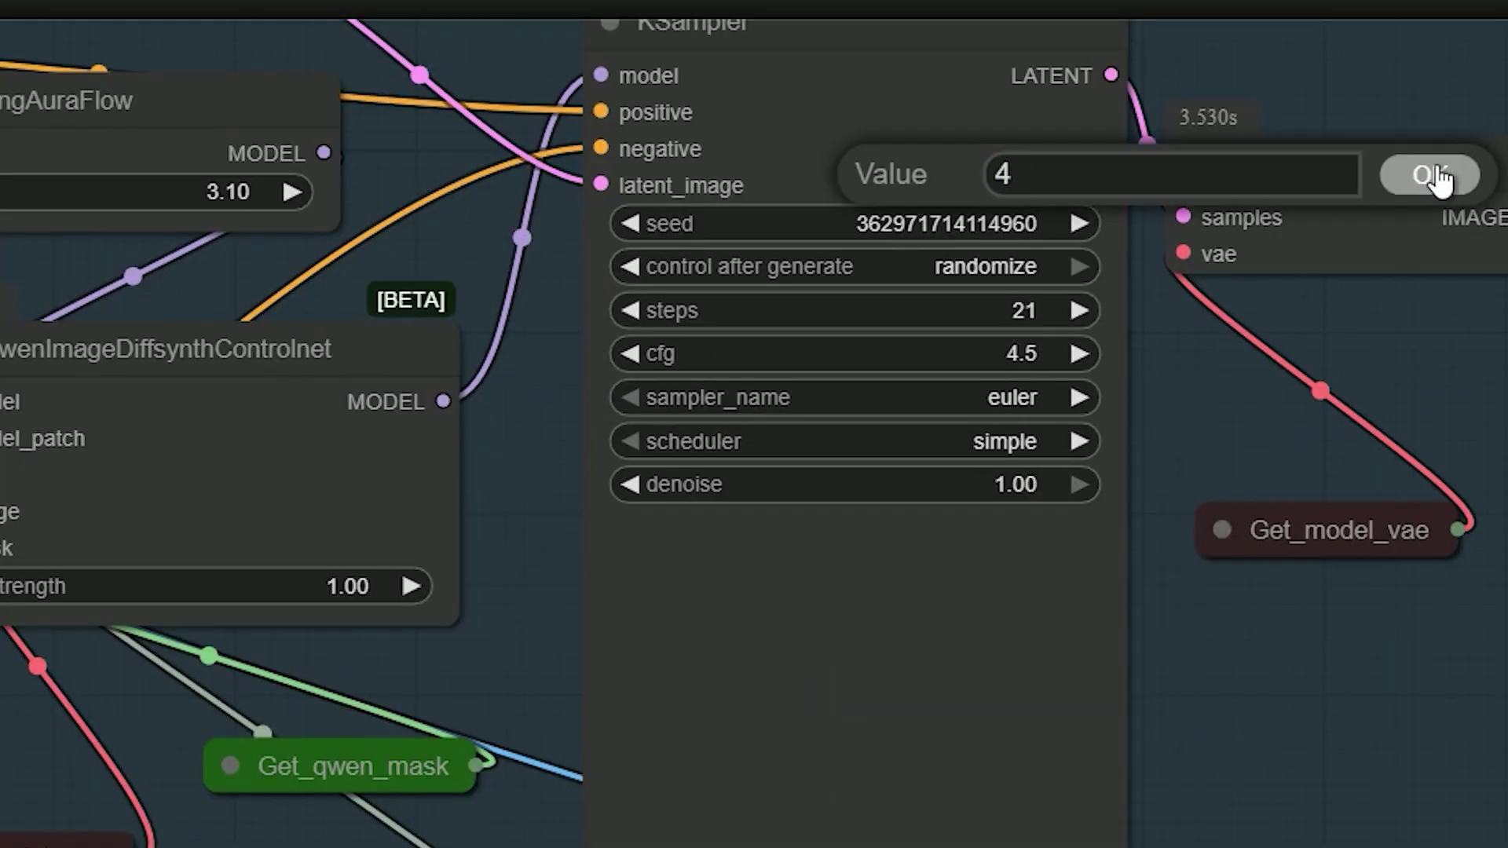
{"action": "left_click", "coordinate": [1417, 174]}
{"action": "left_click", "coordinate": [1025, 353]}
{"action": "type", "text": "1"}
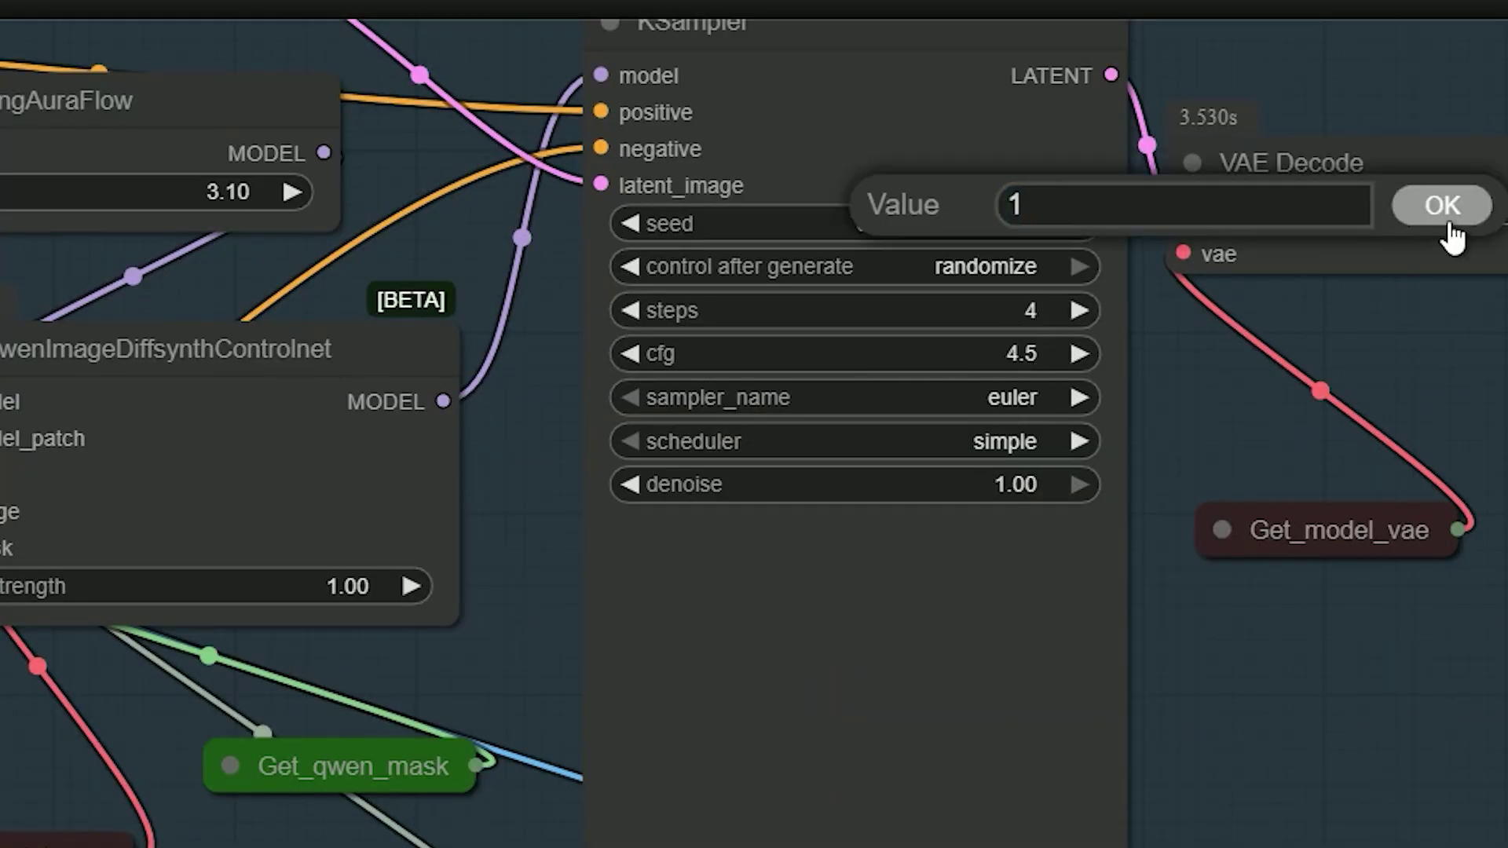